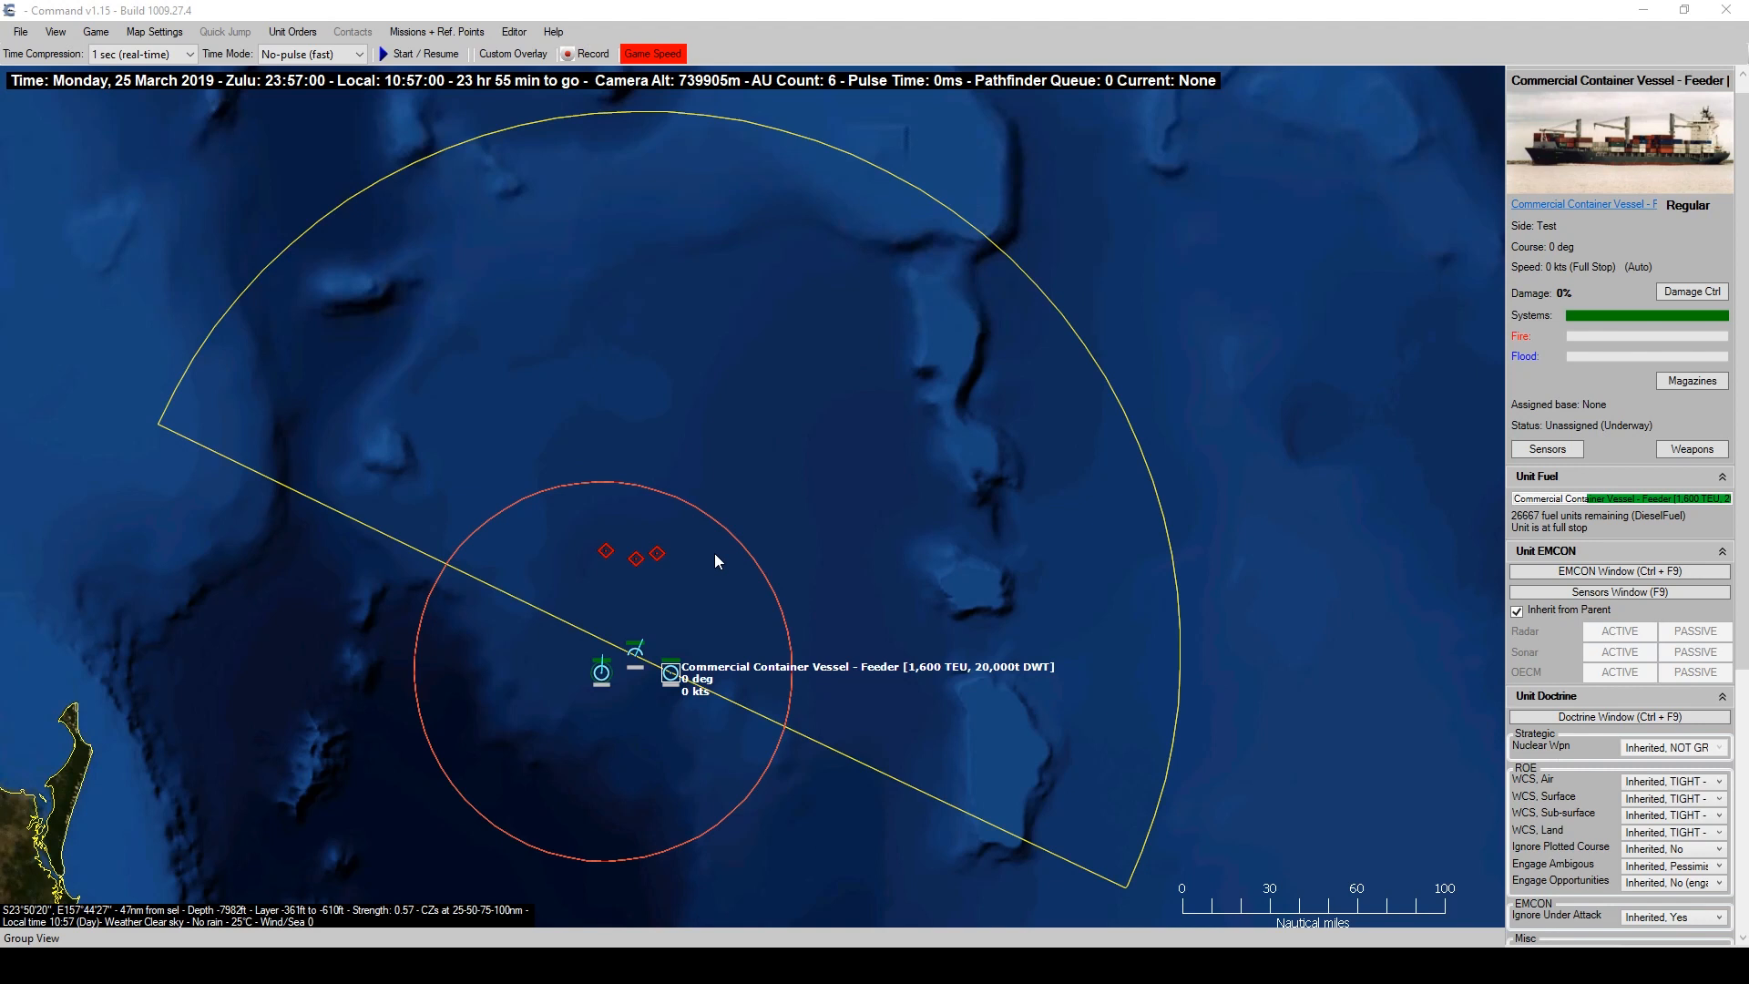
Confirm the container vessel's weapon list is empty, then reselect the DDG 1000 Zumwalt.
{"action": "left_click", "coordinate": [601, 674]}
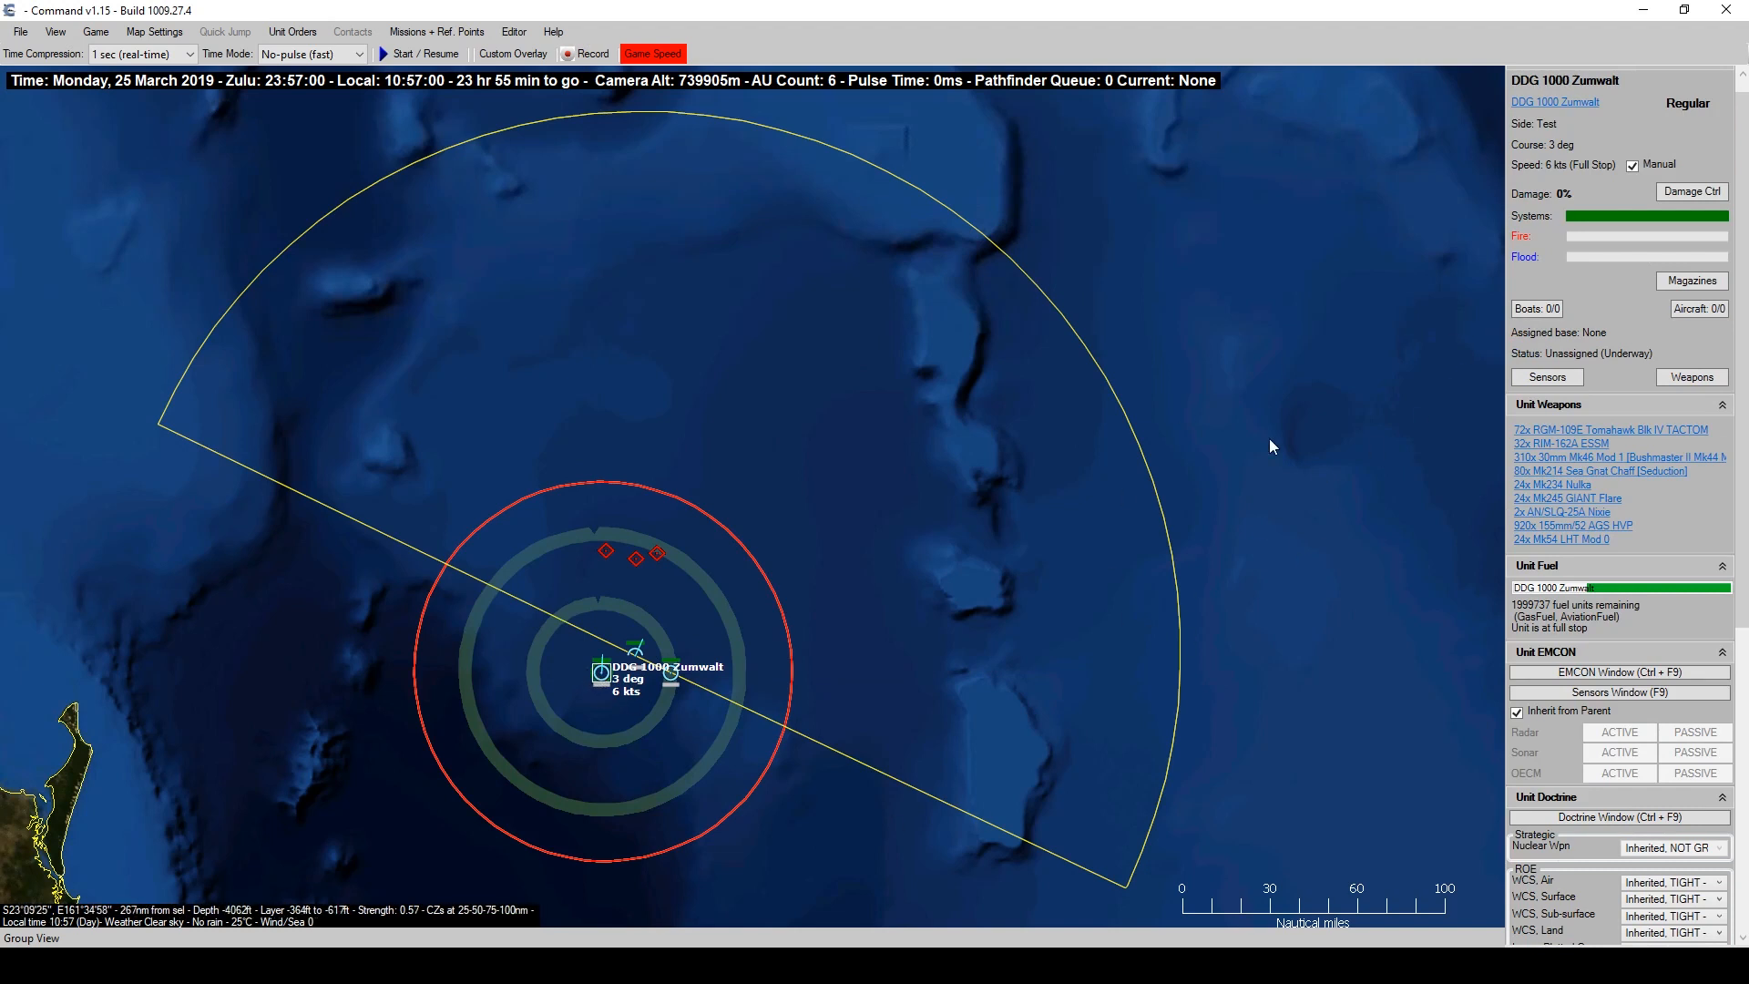
{"action": "left_click", "coordinate": [671, 678]}
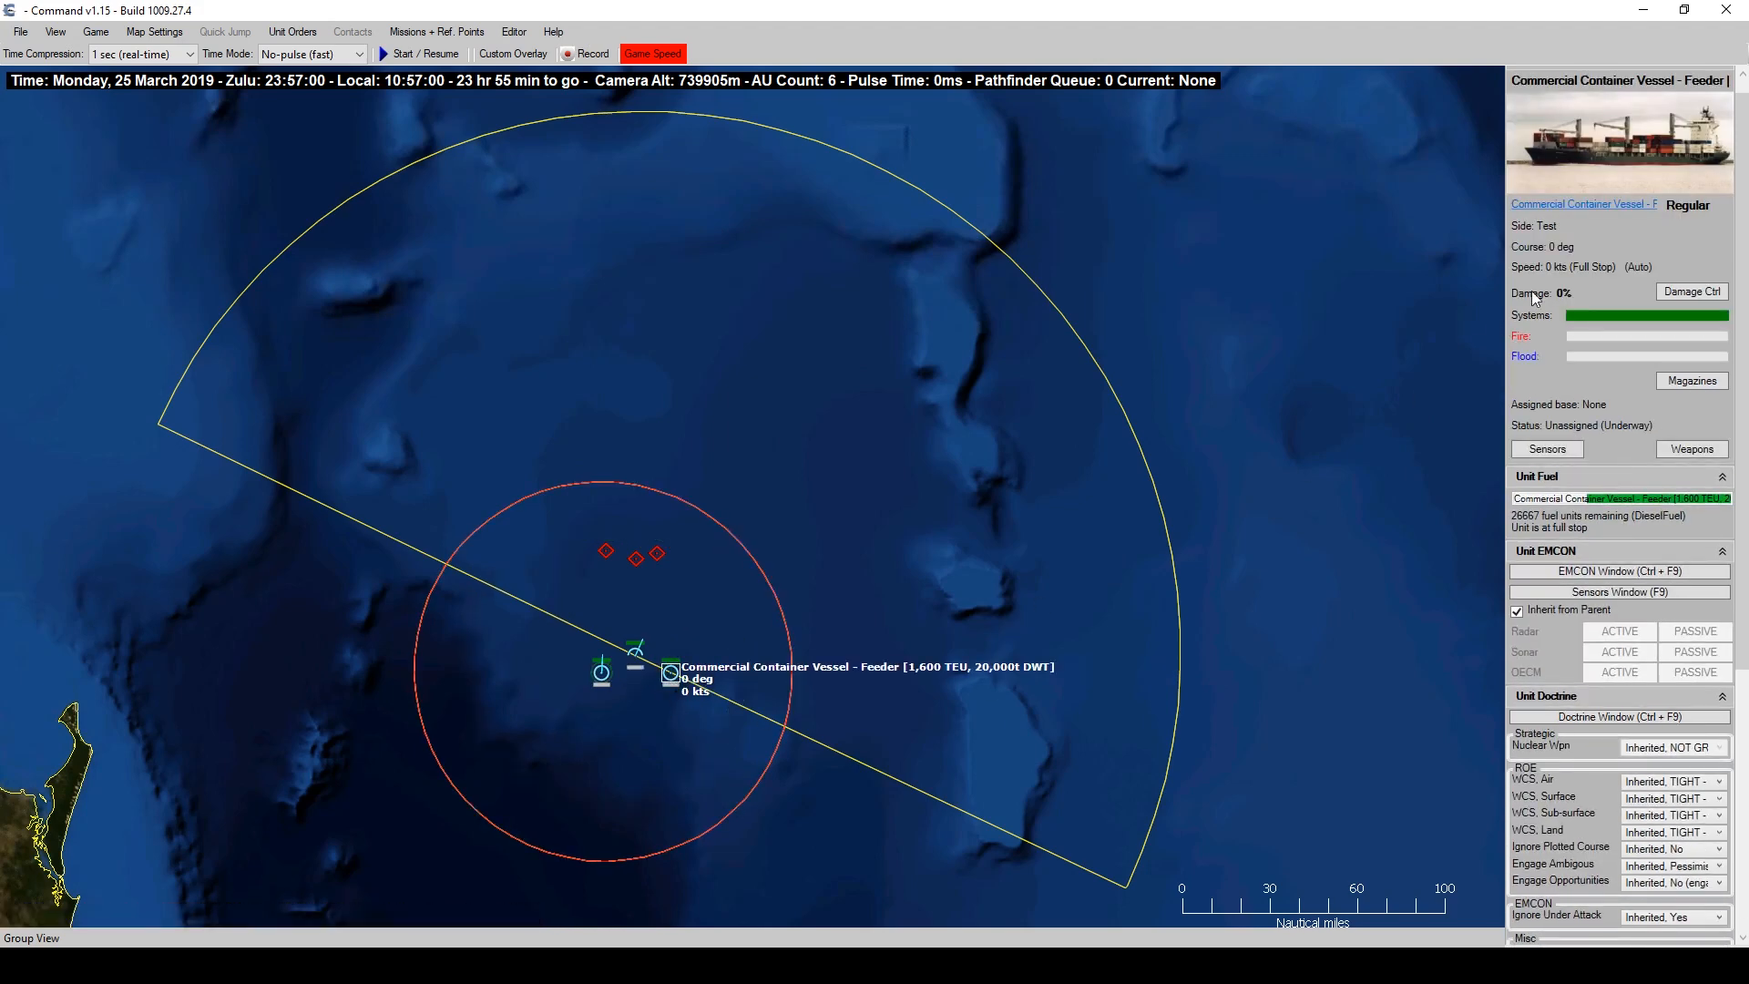
{"action": "left_click", "coordinate": [1707, 450]}
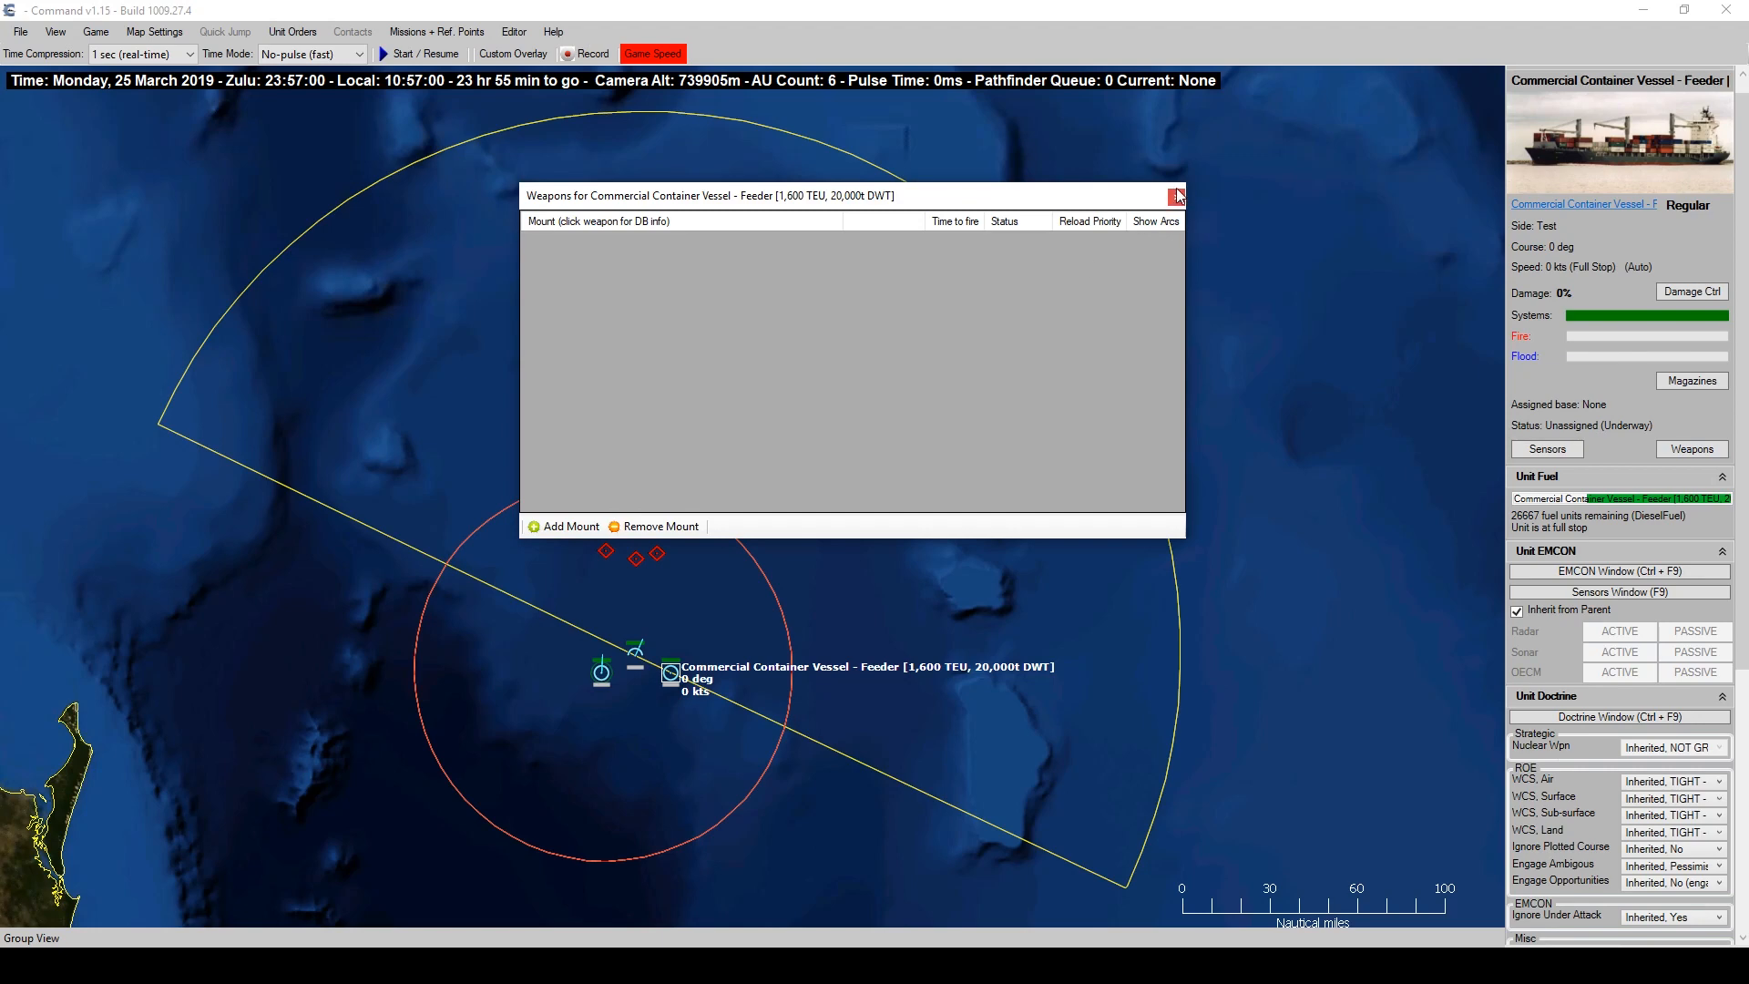
{"action": "left_click", "coordinate": [1180, 187]}
{"action": "left_click", "coordinate": [601, 673]}
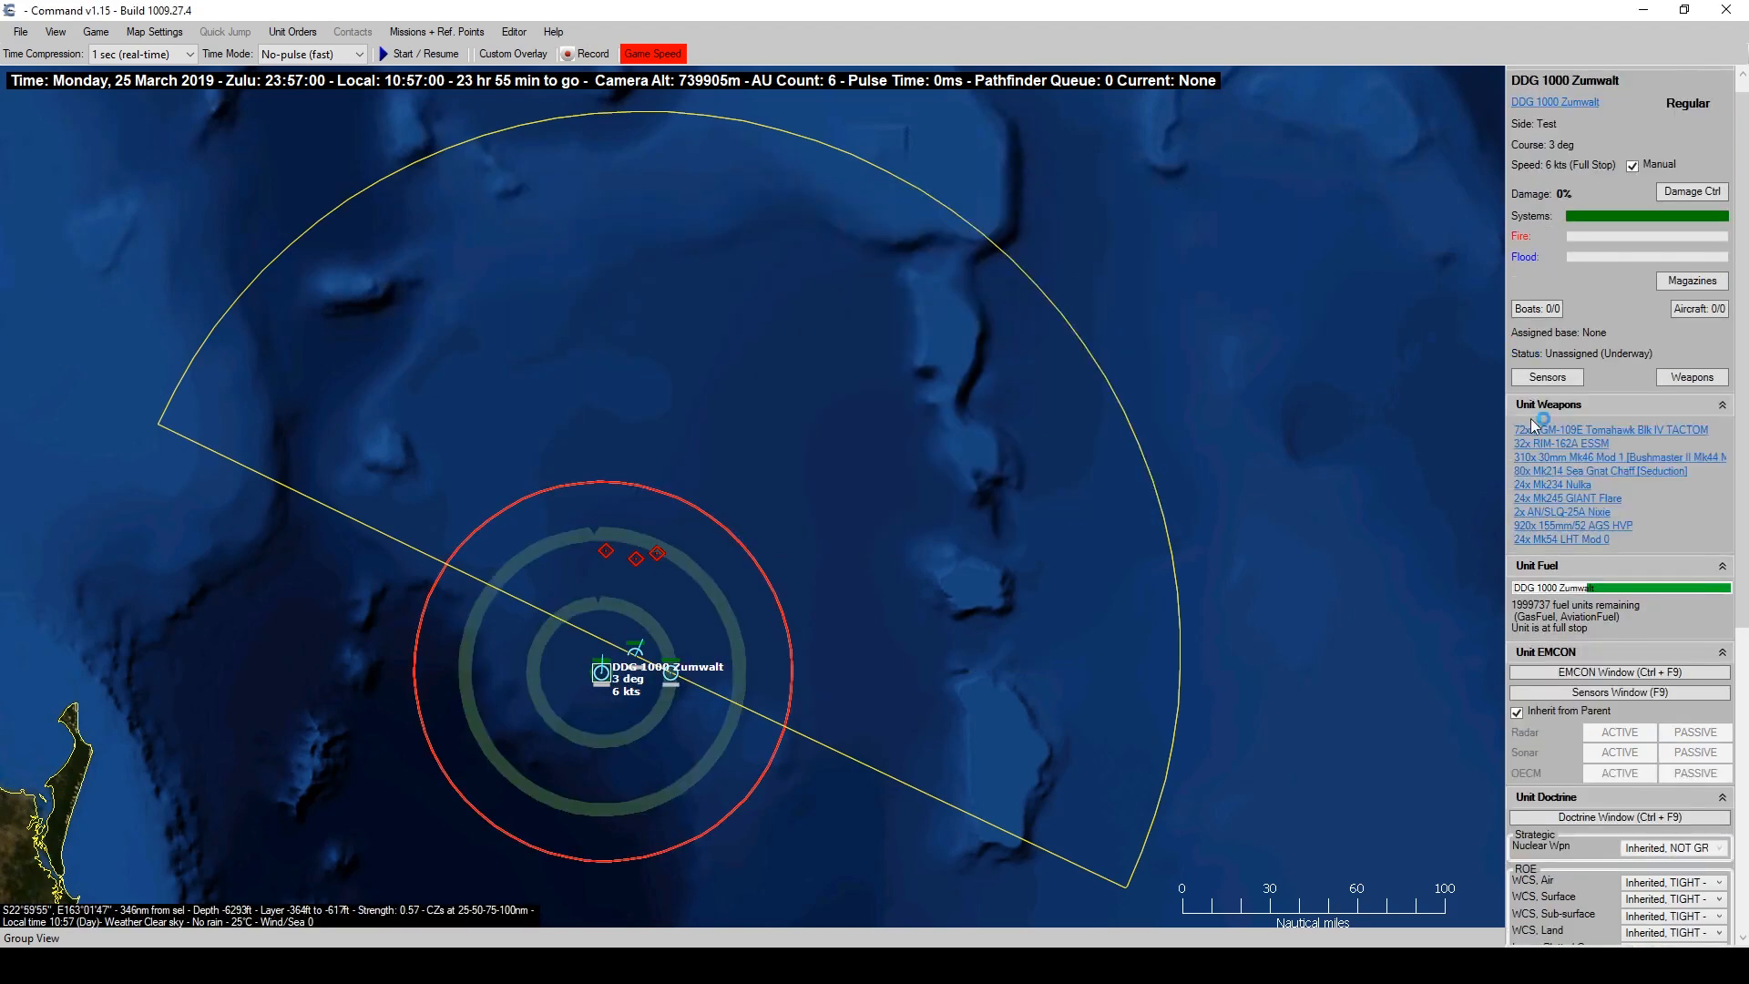
Inspect the Zumwalt's 155mm/52 AGS mount and its HVP rounds record.
{"action": "left_click", "coordinate": [1692, 377]}
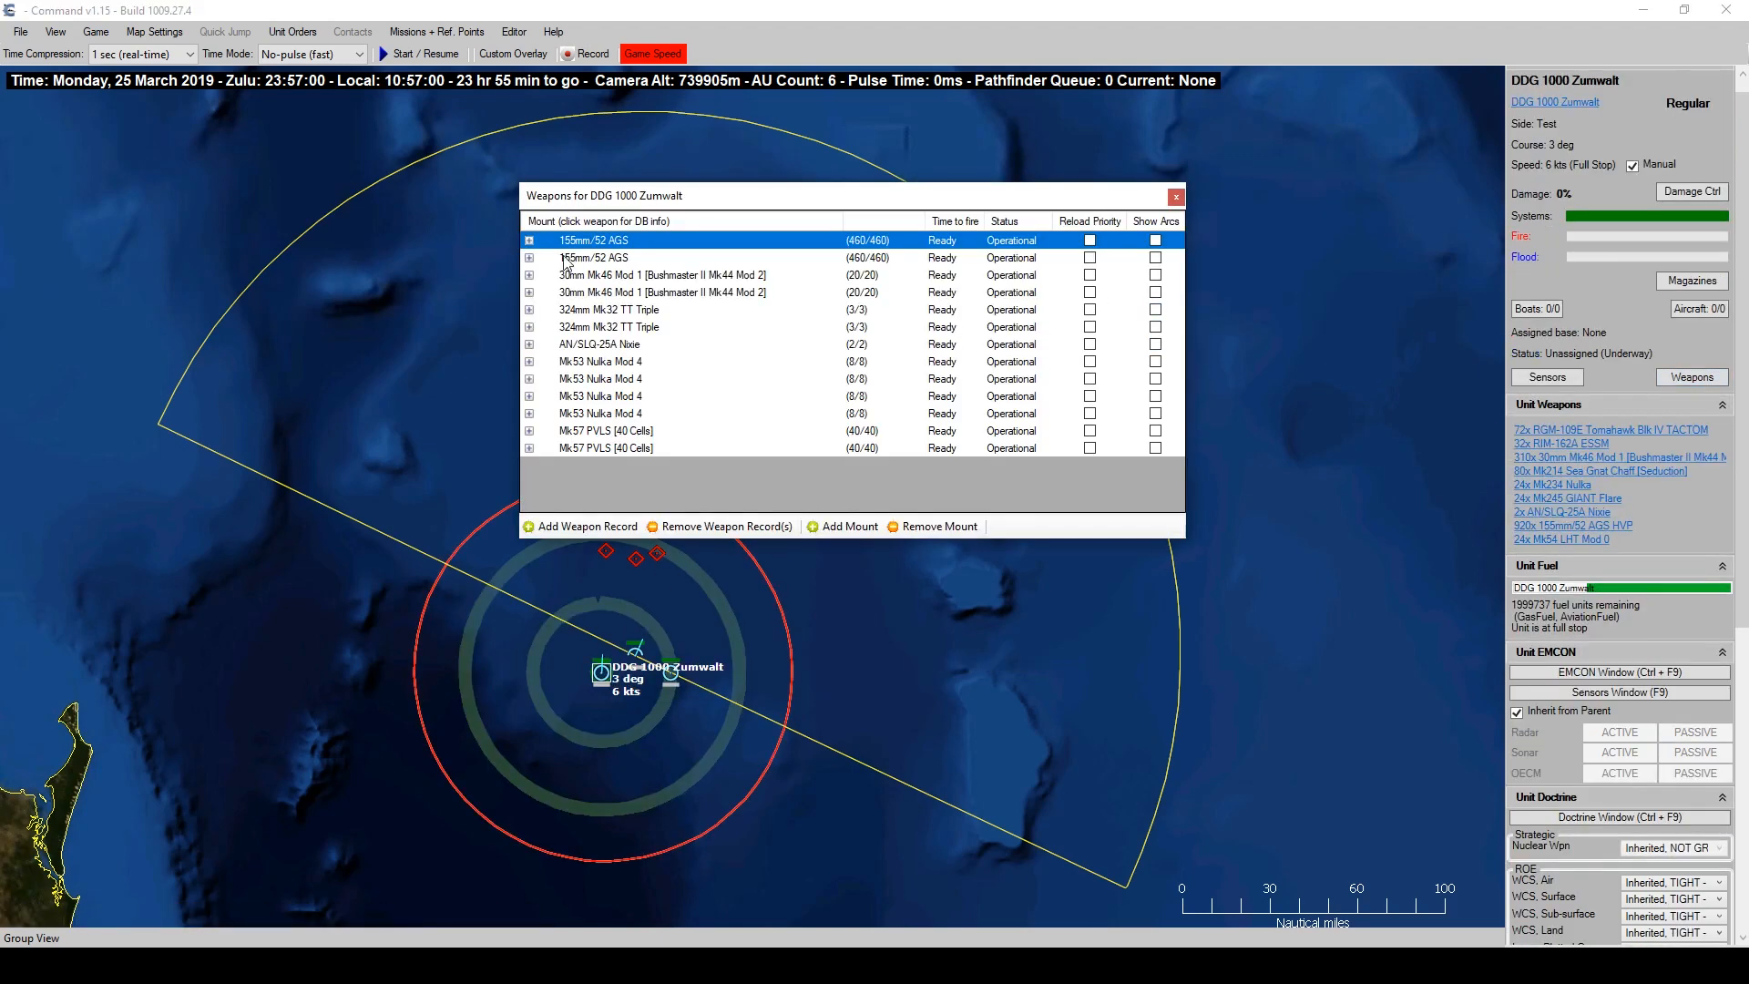
{"action": "left_click", "coordinate": [529, 242]}
{"action": "left_click", "coordinate": [741, 260]}
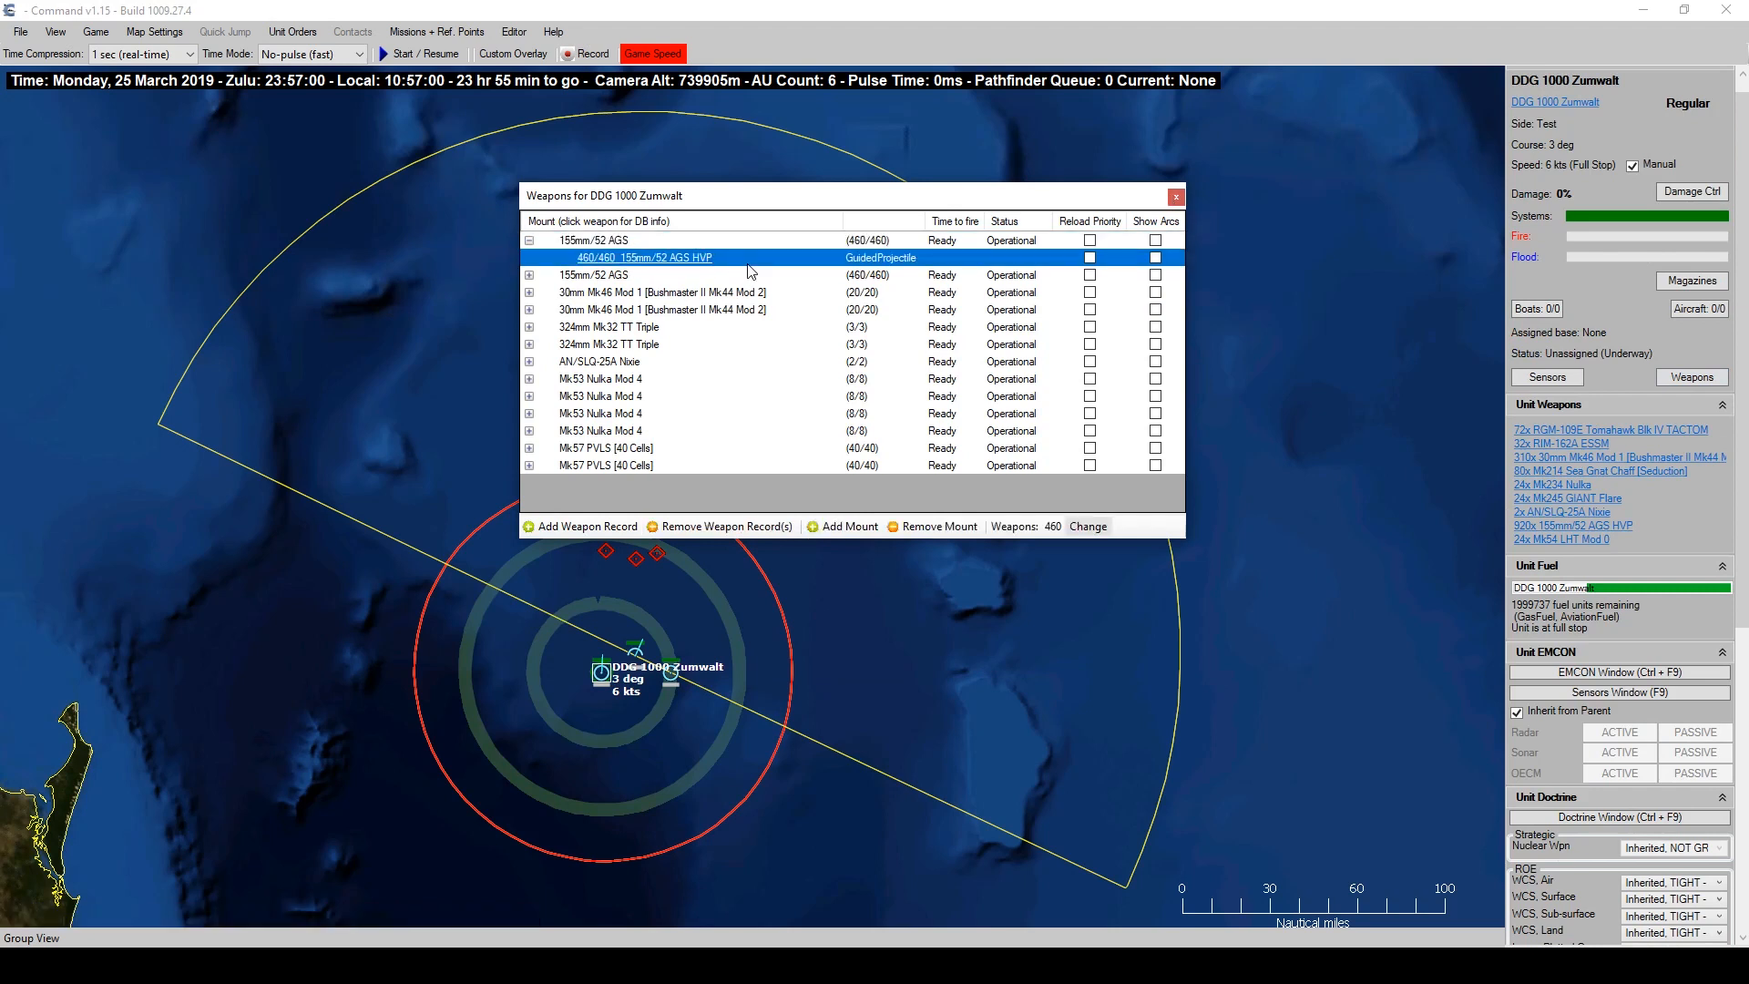
{"action": "left_click", "coordinate": [1175, 198]}
Select SKUNK #3 and the P-8A Poseidon, ending on the container vessel.
{"action": "left_click", "coordinate": [639, 562]}
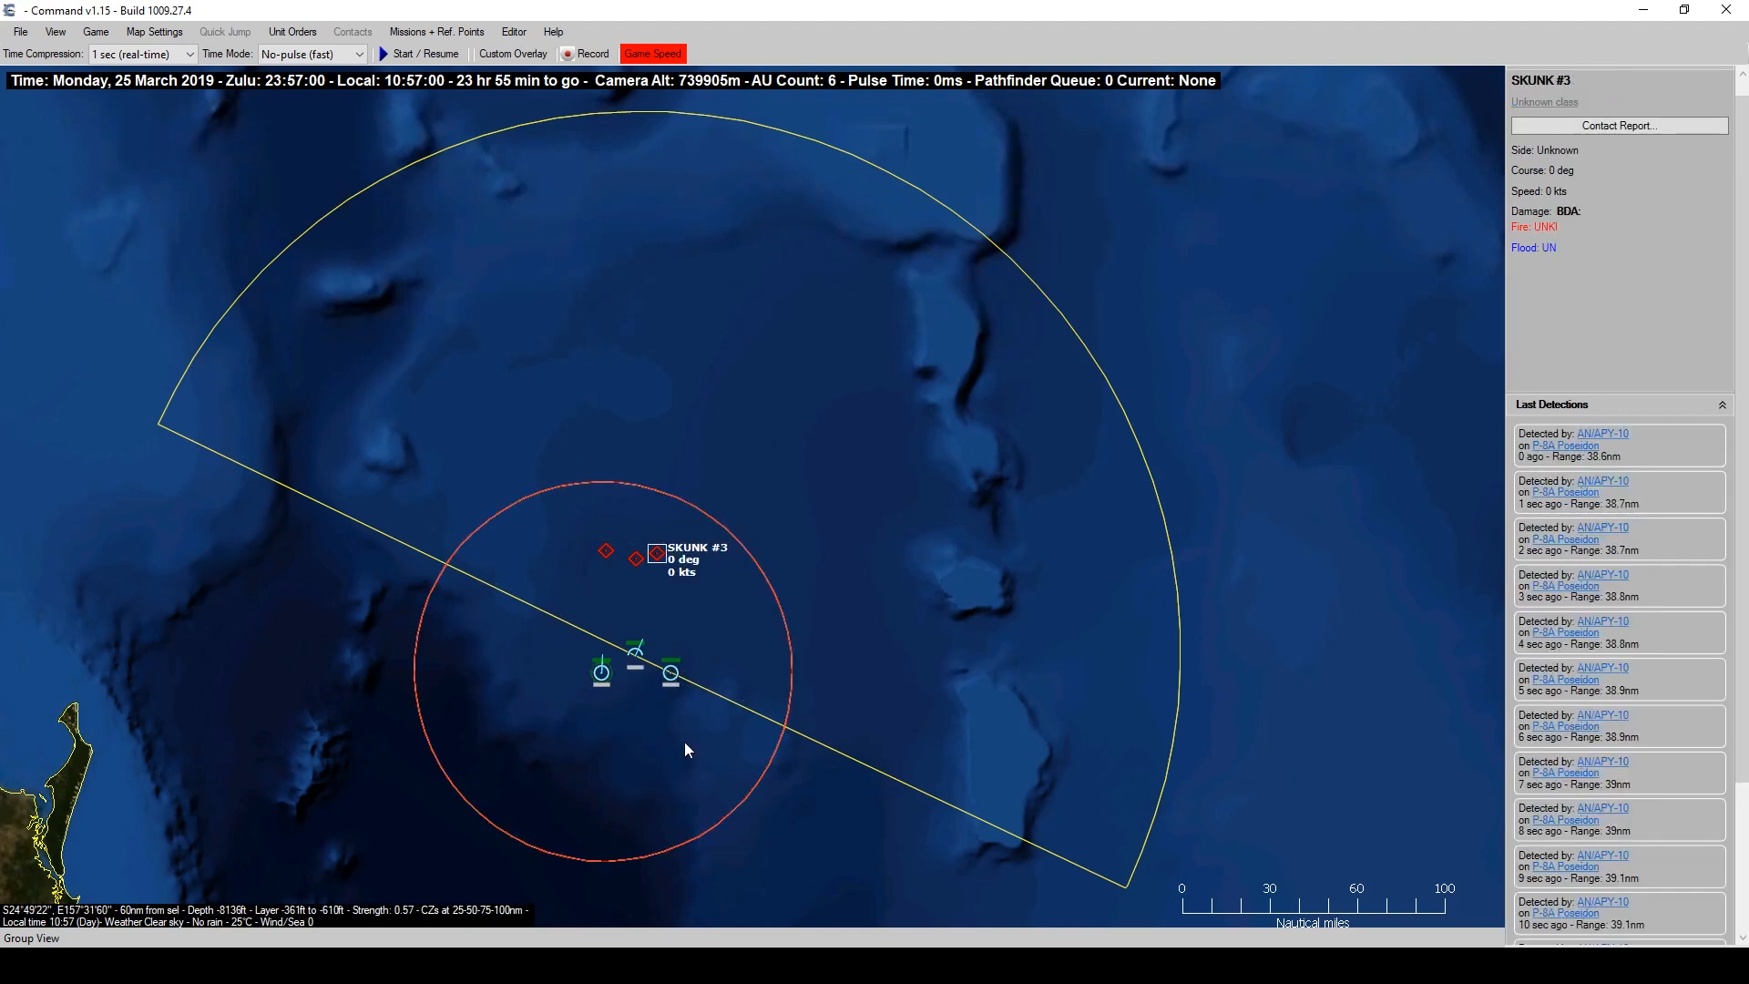
{"action": "left_click", "coordinate": [636, 652]}
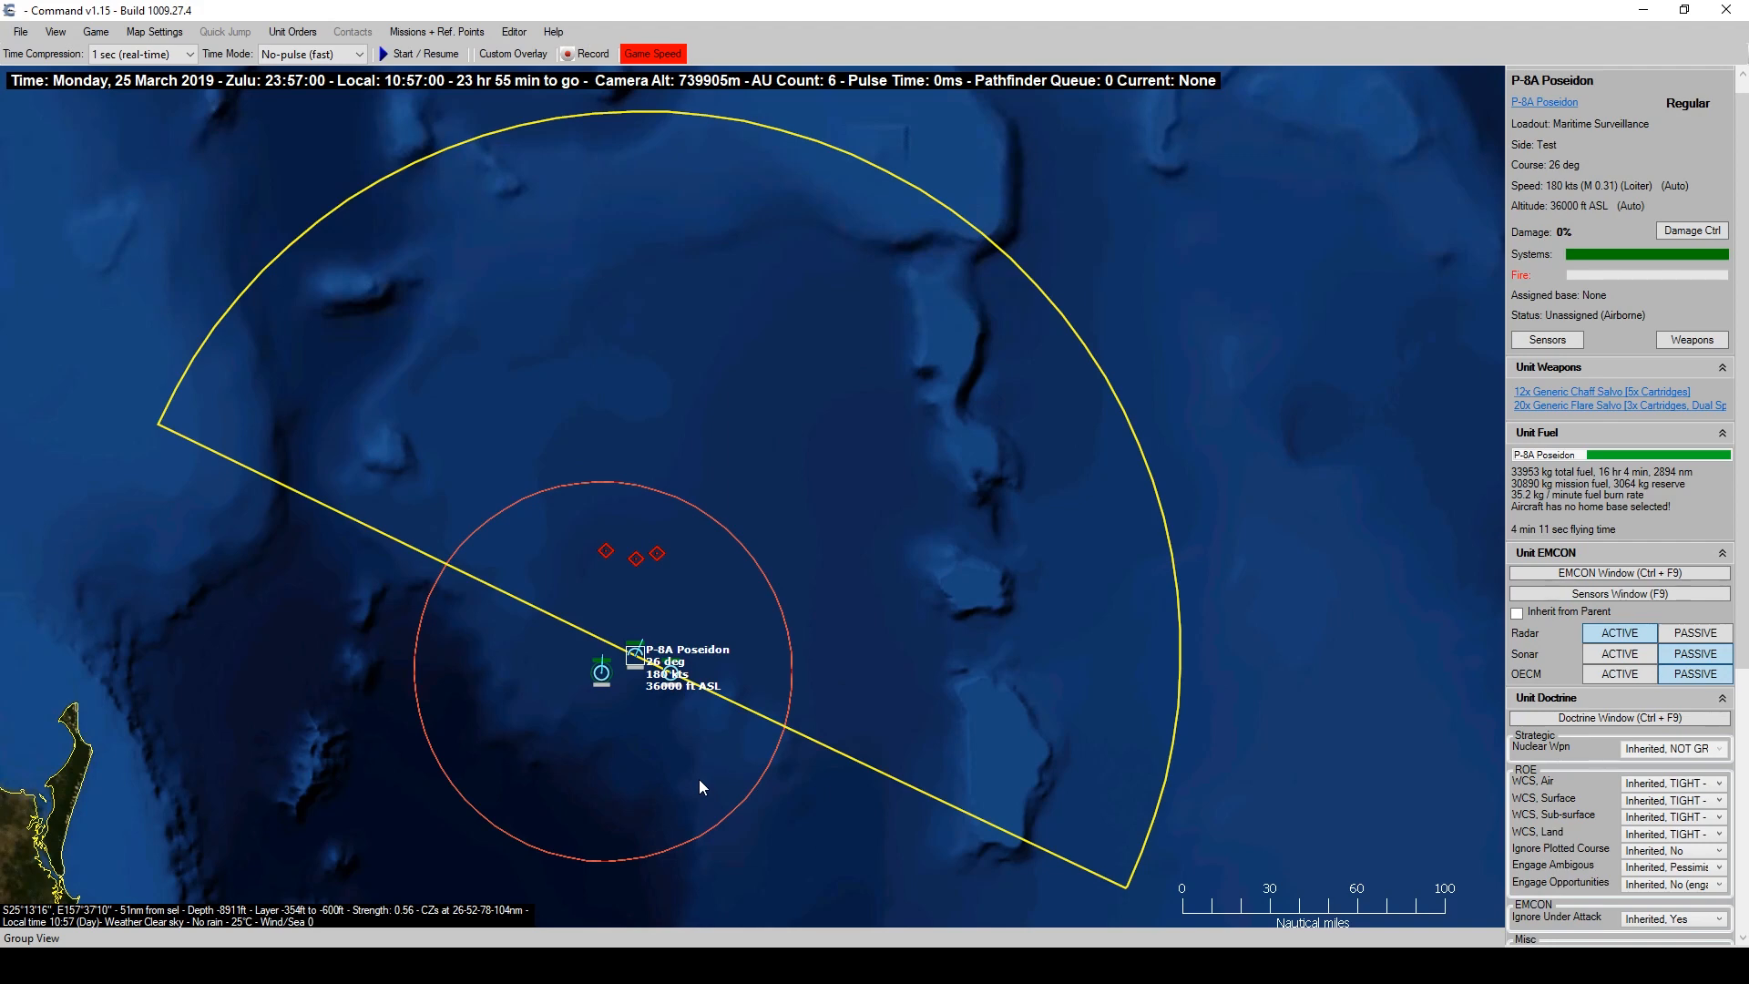
{"action": "left_click", "coordinate": [671, 674]}
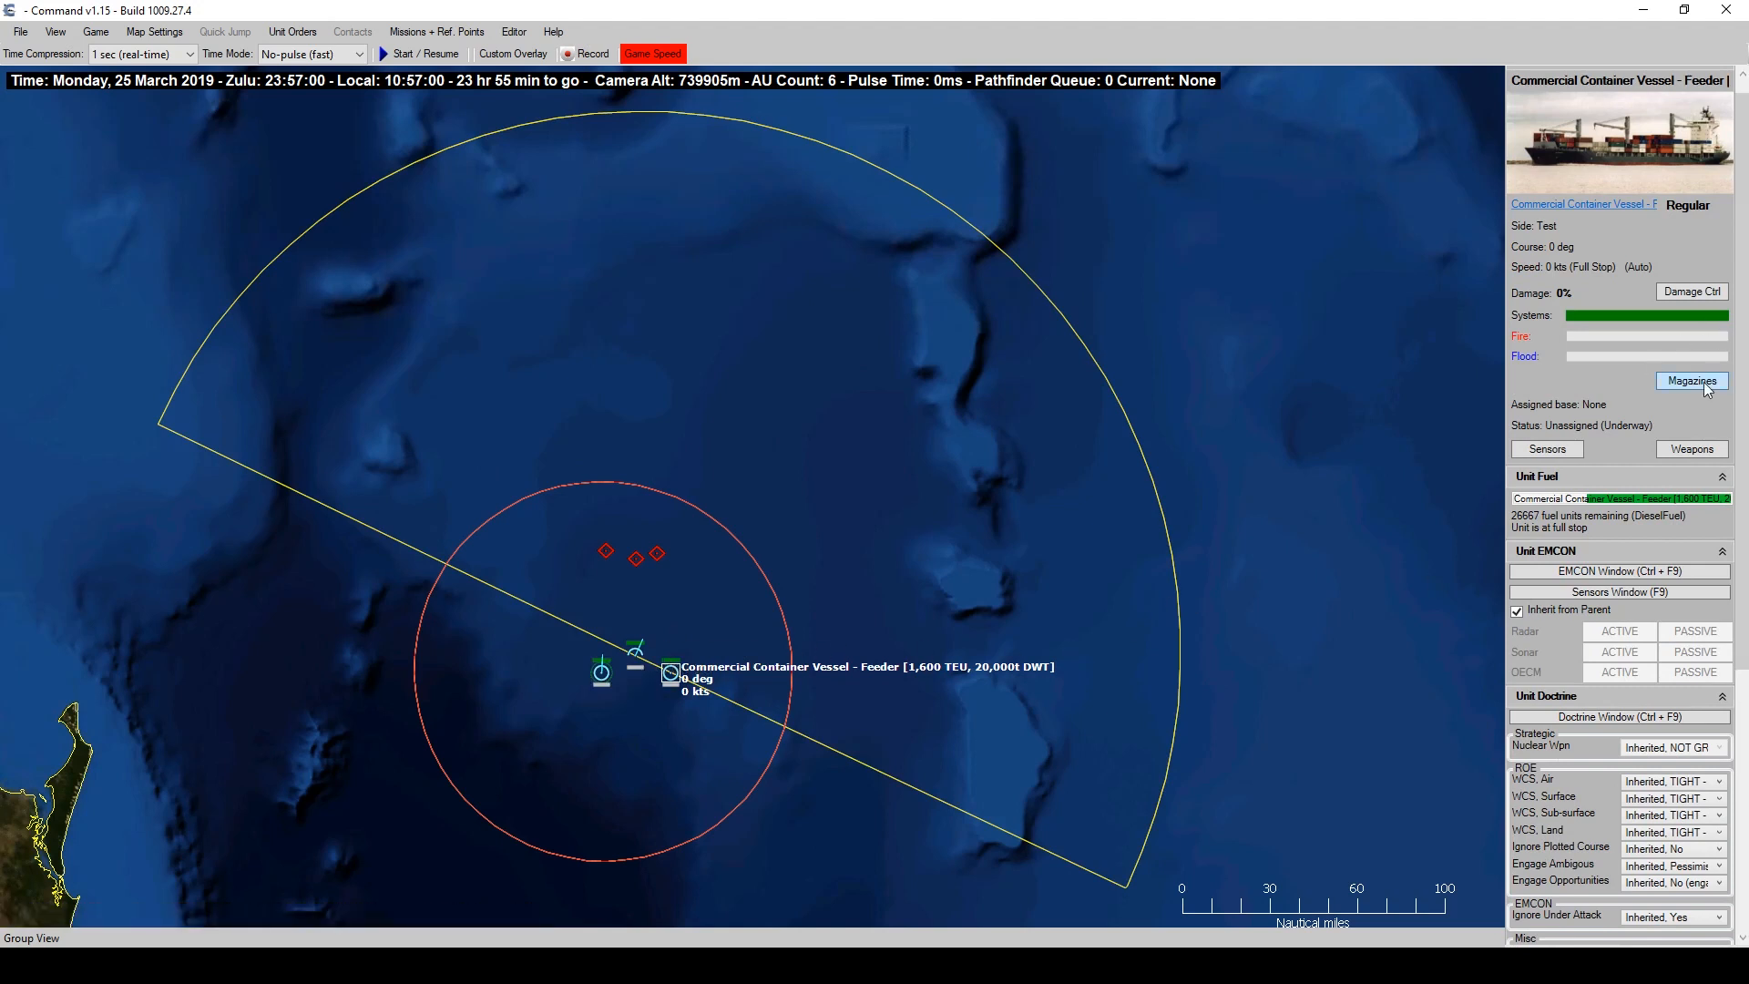
Add mount 3015, the 155mm/52 AGS HVP, to the vessel after filtering by 'hvp'.
{"action": "left_click", "coordinate": [1694, 450]}
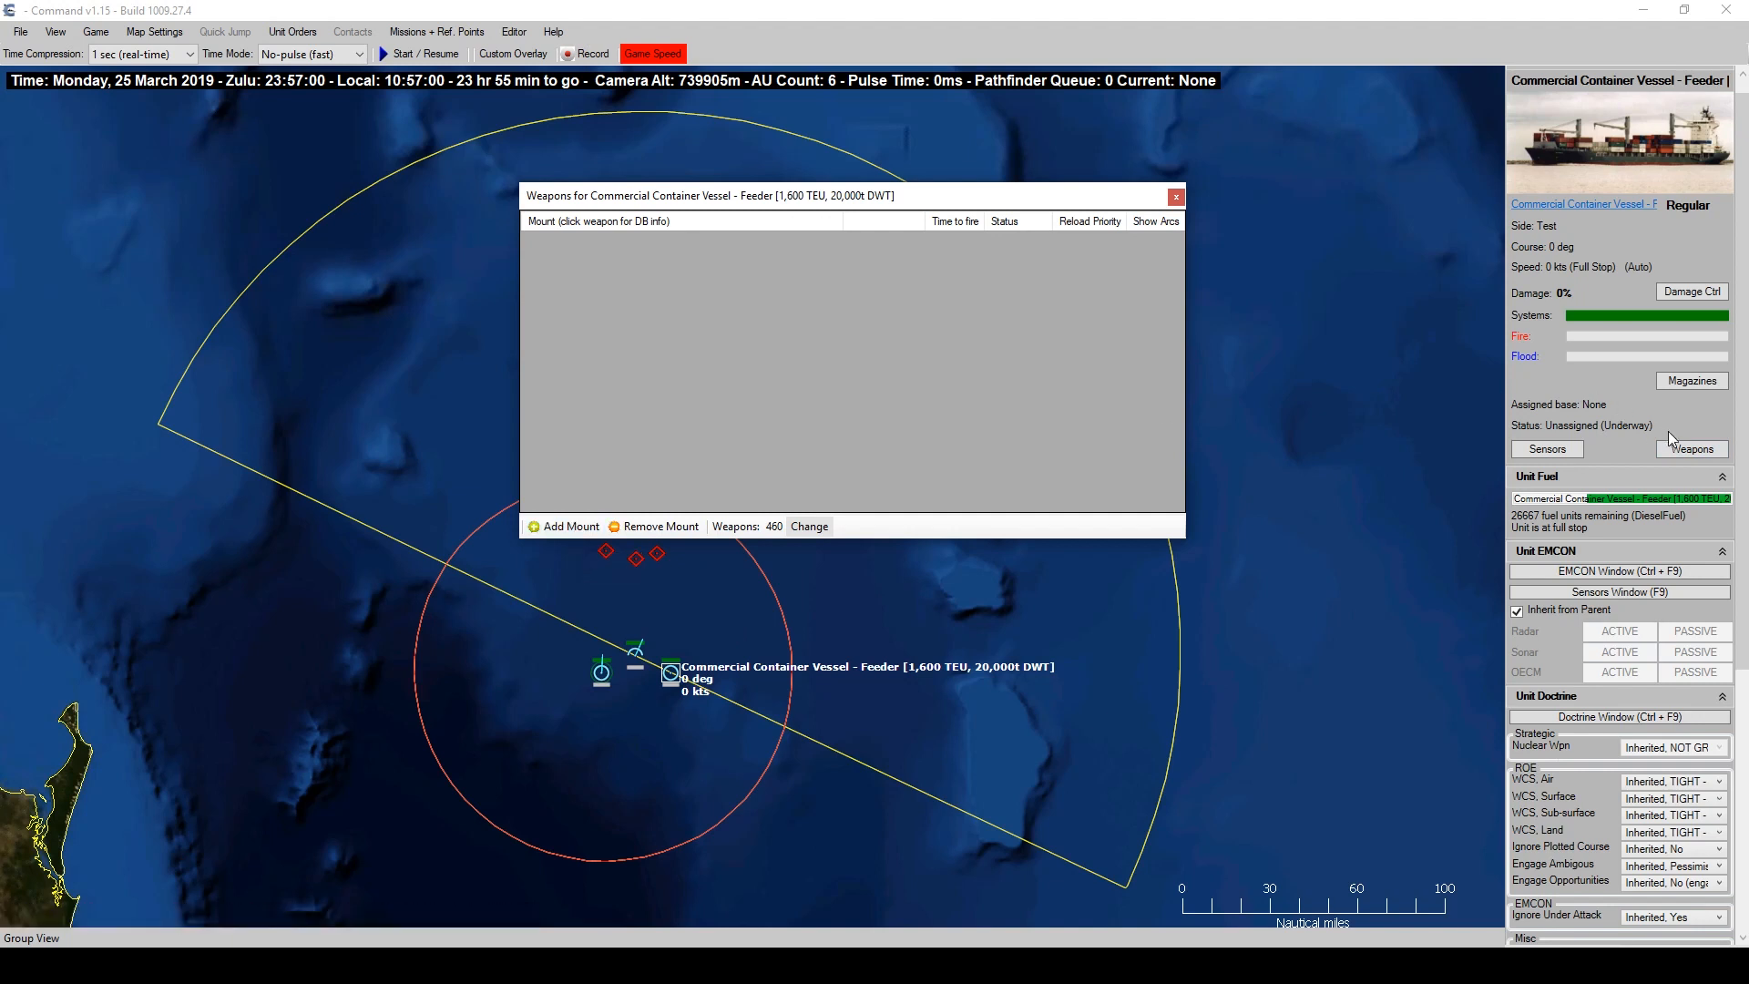
{"action": "left_click", "coordinate": [561, 528]}
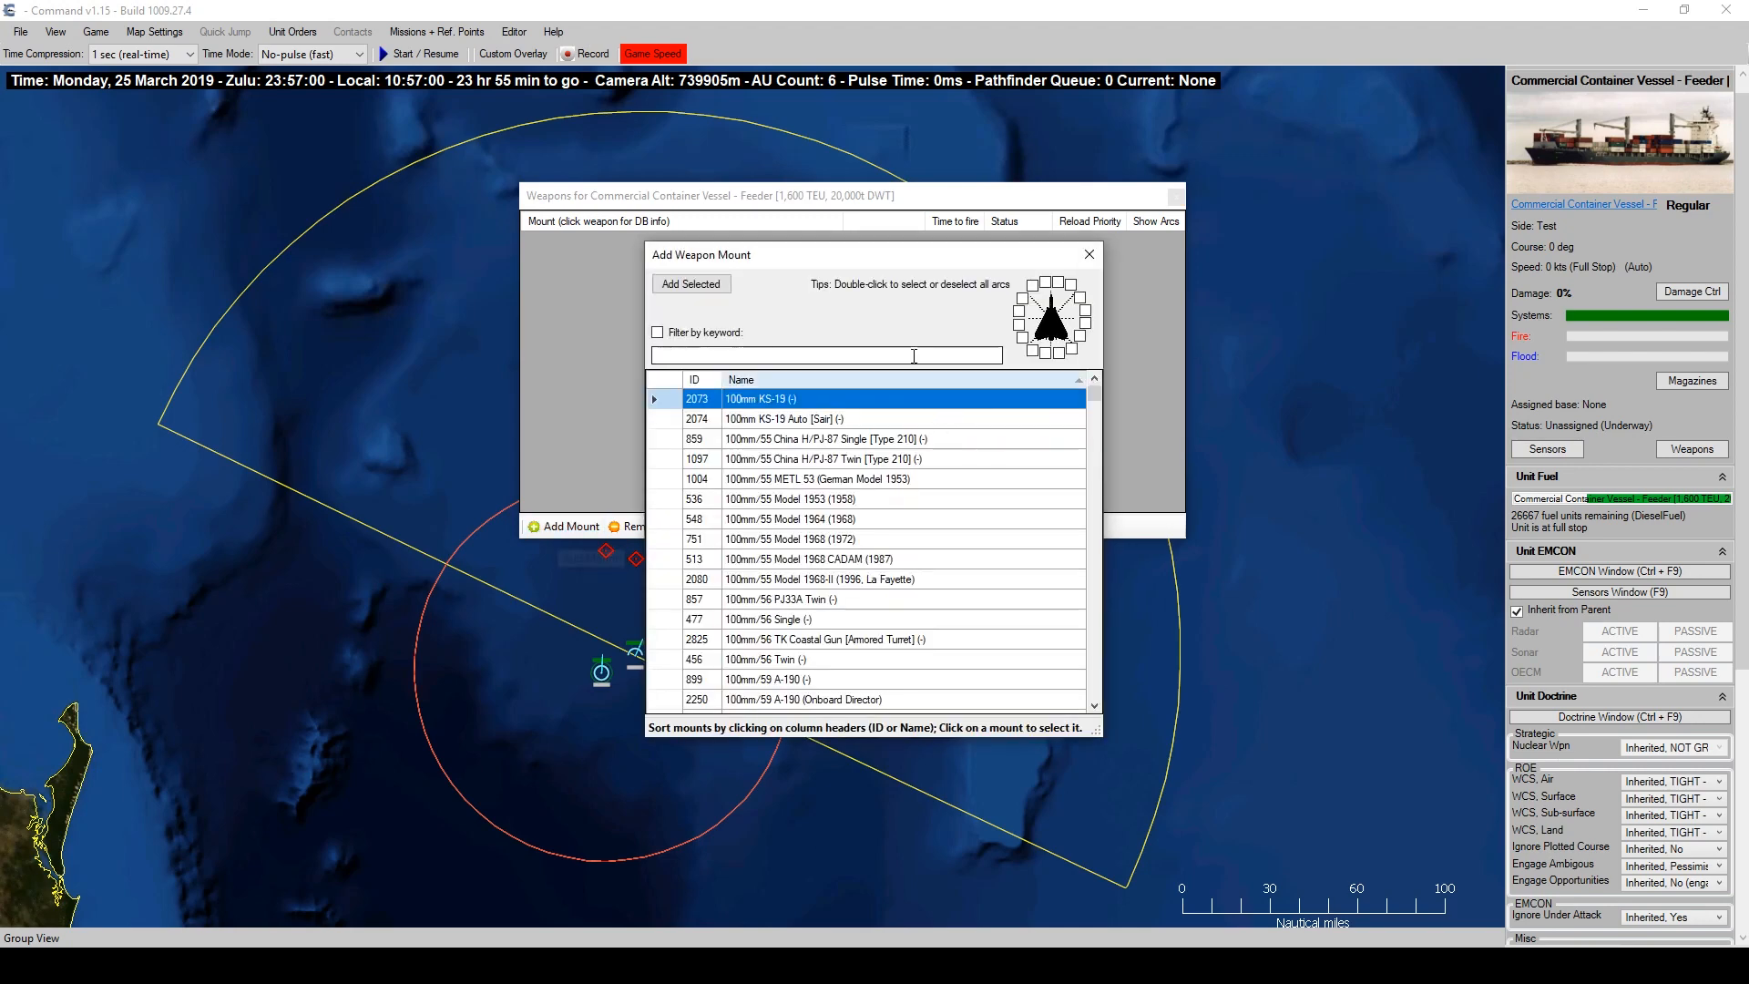
{"action": "left_click", "coordinate": [829, 357]}
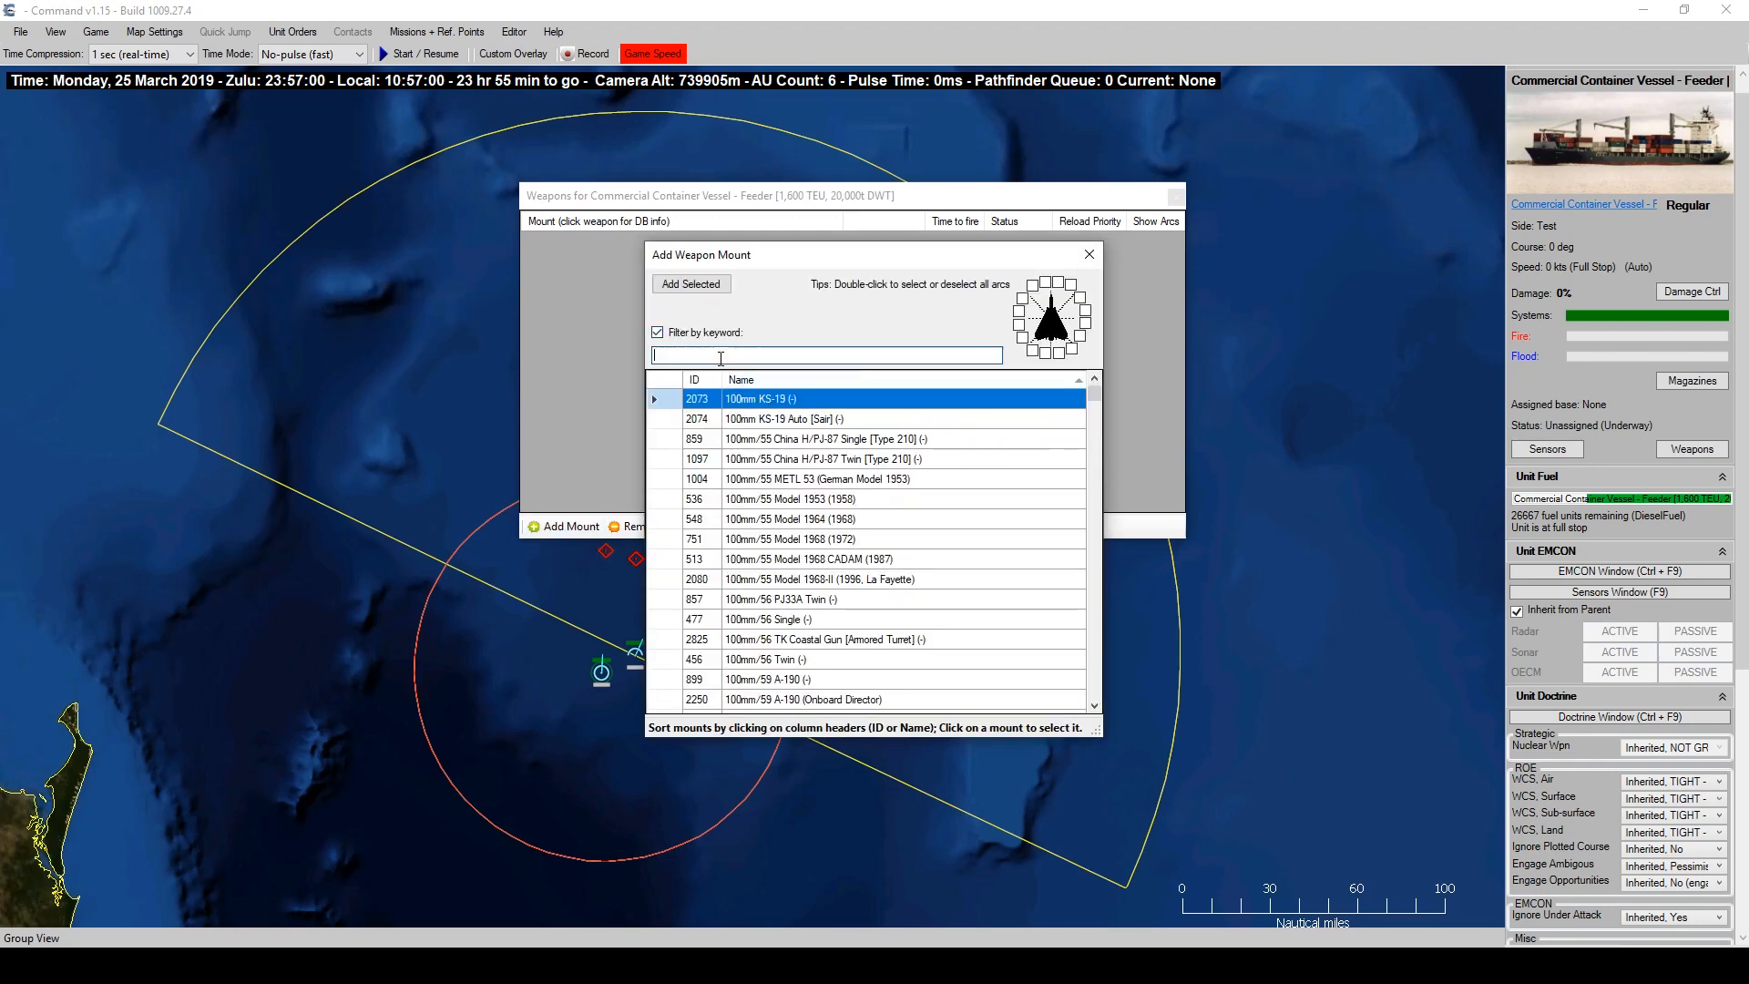
{"action": "type", "text": "hvp"}
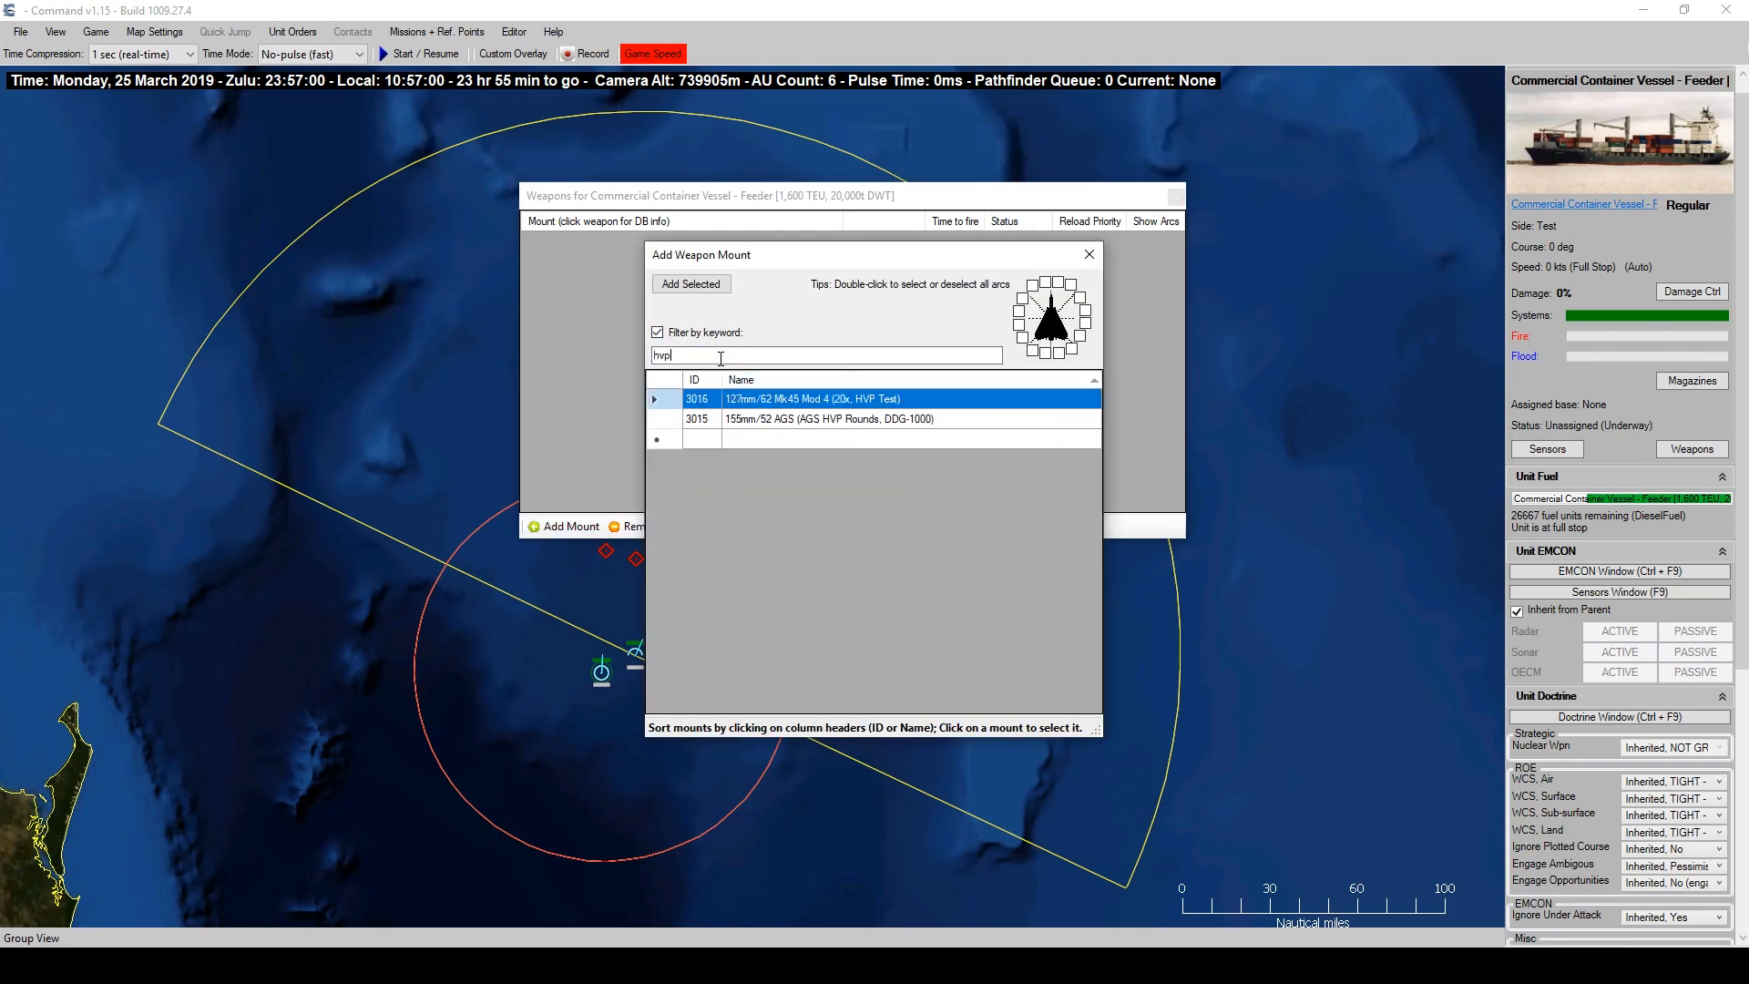
{"action": "left_click", "coordinate": [835, 420]}
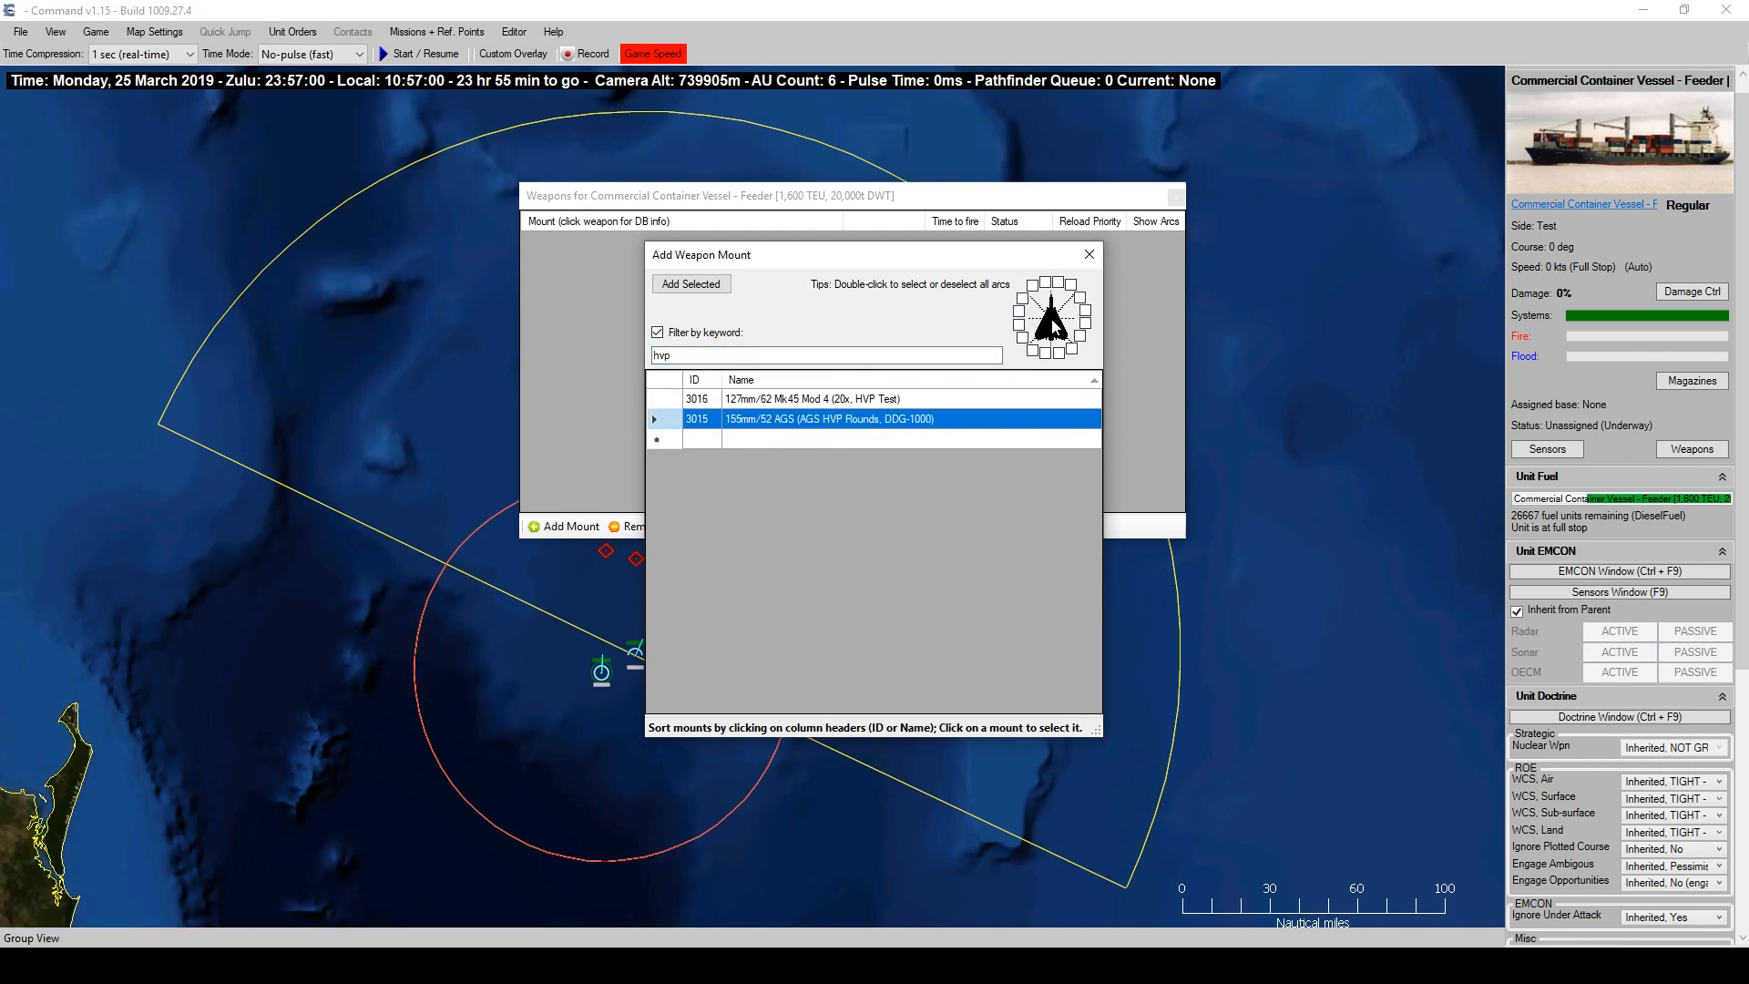
{"action": "left_click", "coordinate": [690, 283]}
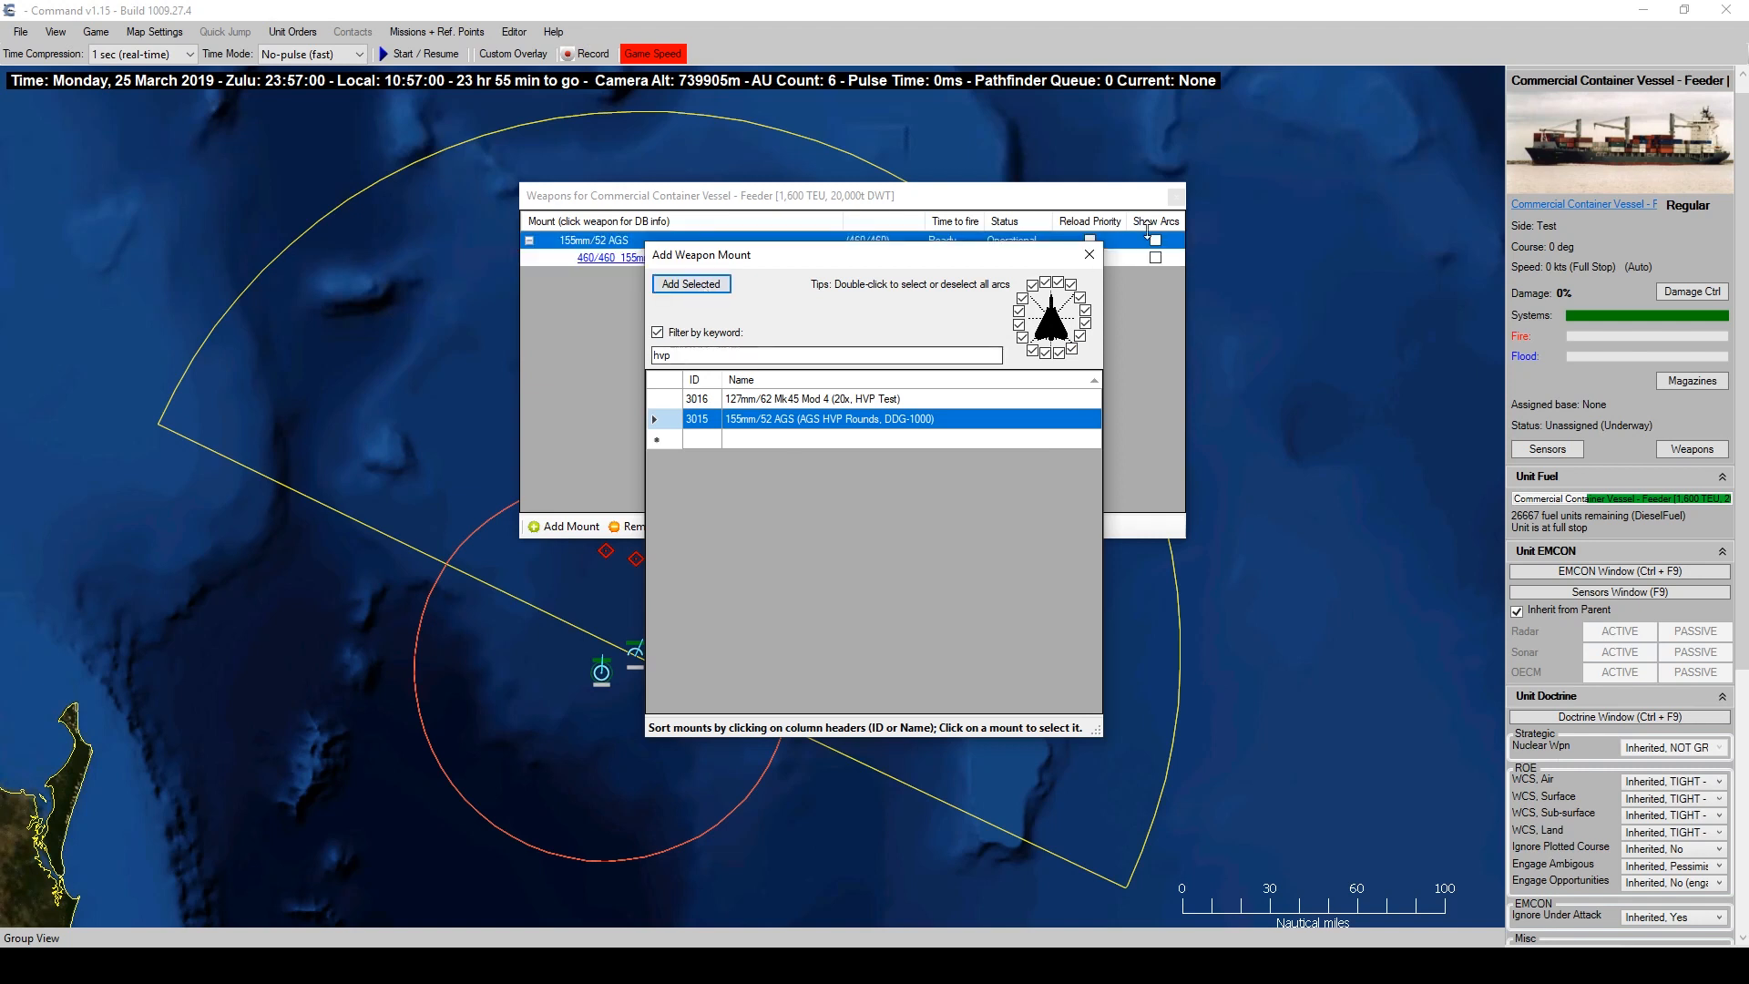
{"action": "left_click", "coordinate": [1090, 255]}
Review the new 460 HVP rounds and AGS mount records, then reselect the container vessel.
{"action": "left_click", "coordinate": [753, 256]}
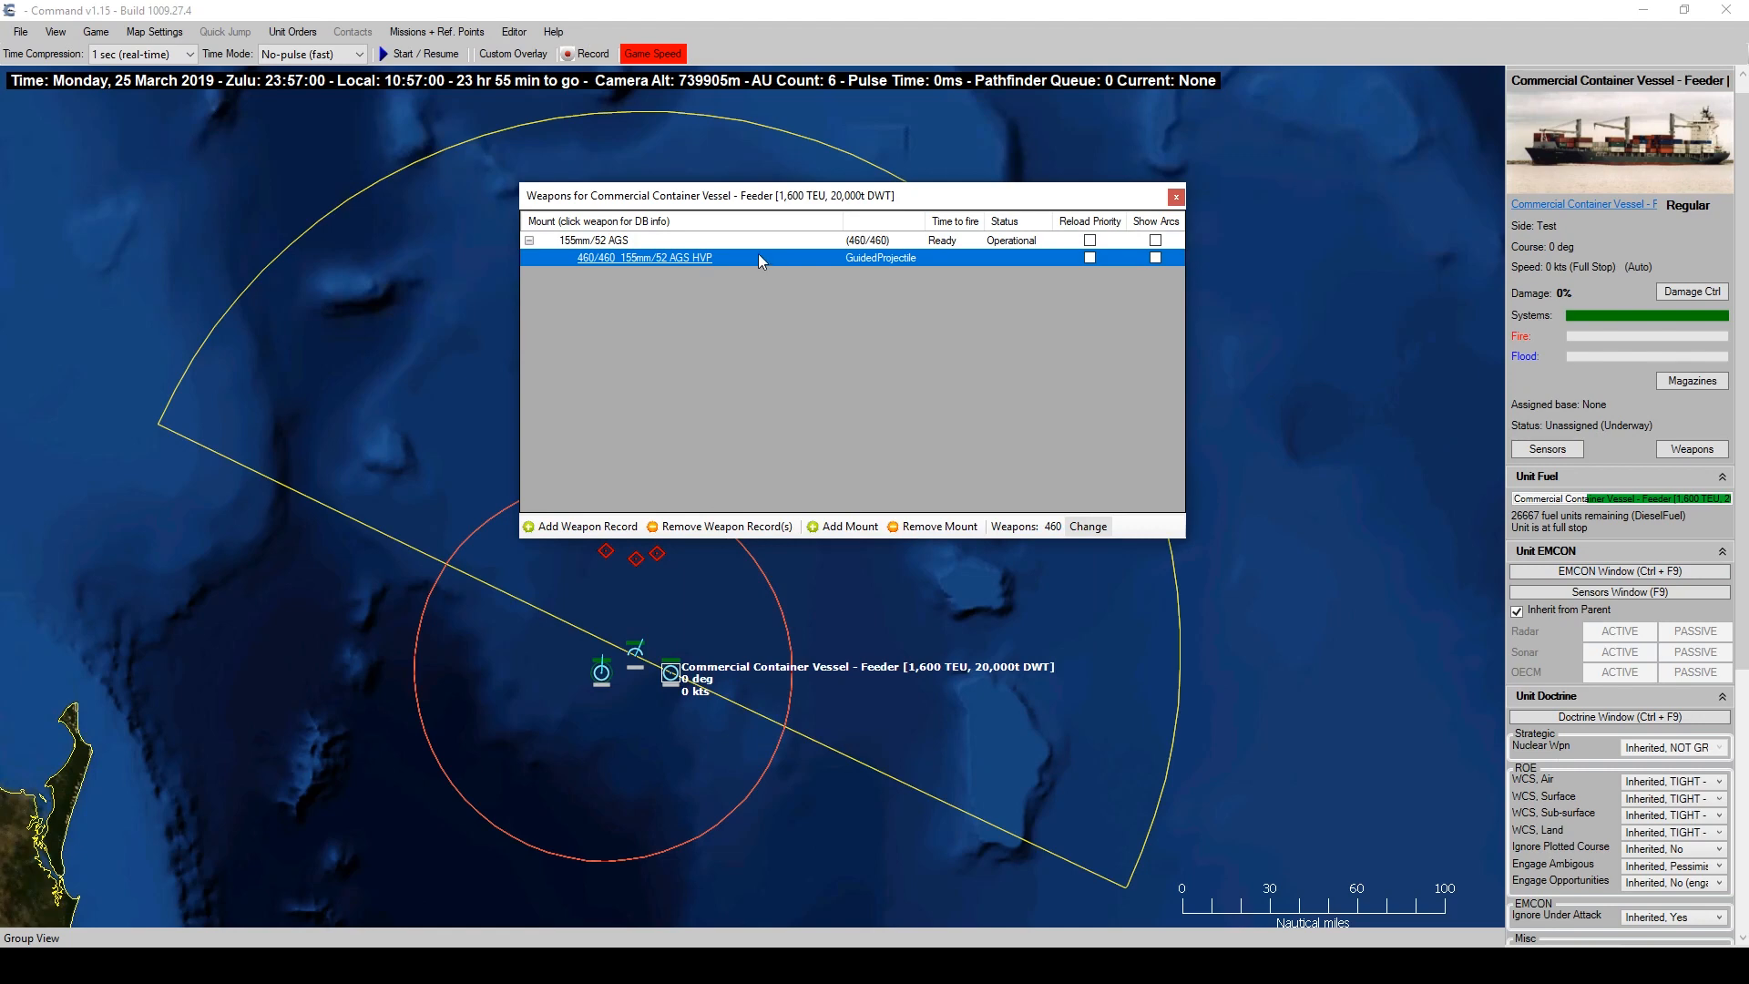
{"action": "left_click", "coordinate": [823, 242]}
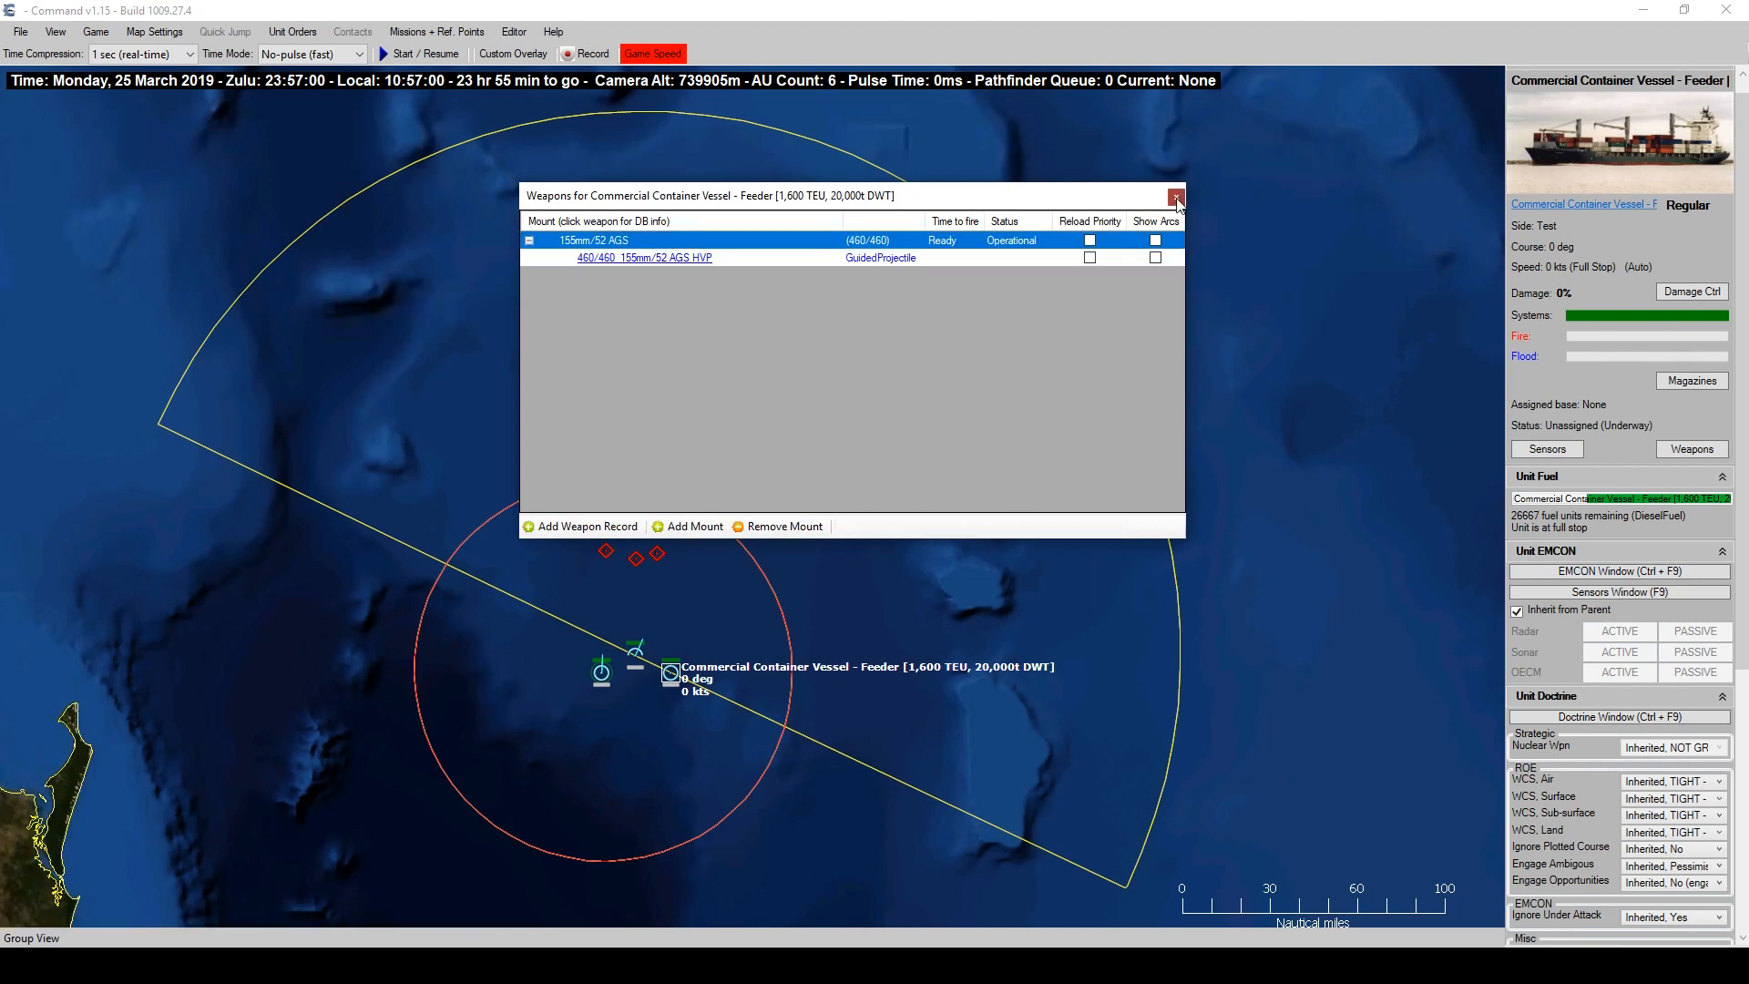
{"action": "left_click", "coordinate": [1177, 198]}
{"action": "left_click", "coordinate": [602, 674]}
{"action": "left_click", "coordinate": [676, 676]}
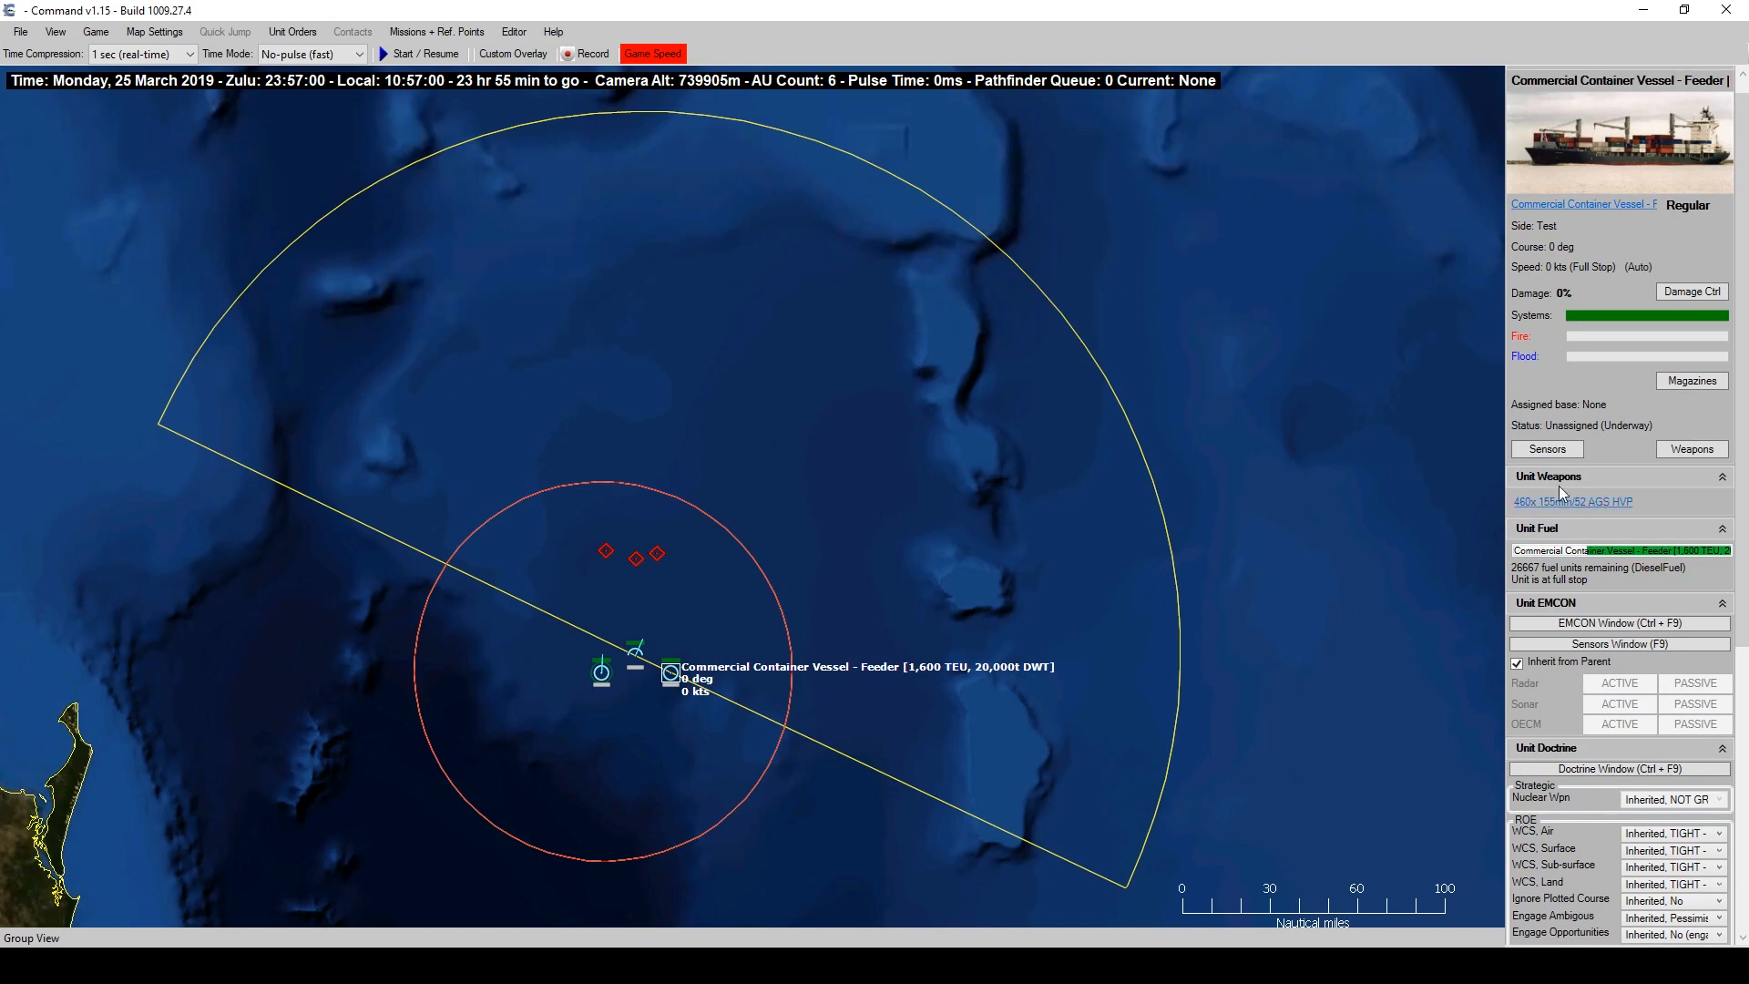
Start the scenario and target SKUNK #3, finding the HVP rounds need a missing datalink.
{"action": "left_click", "coordinate": [420, 56]}
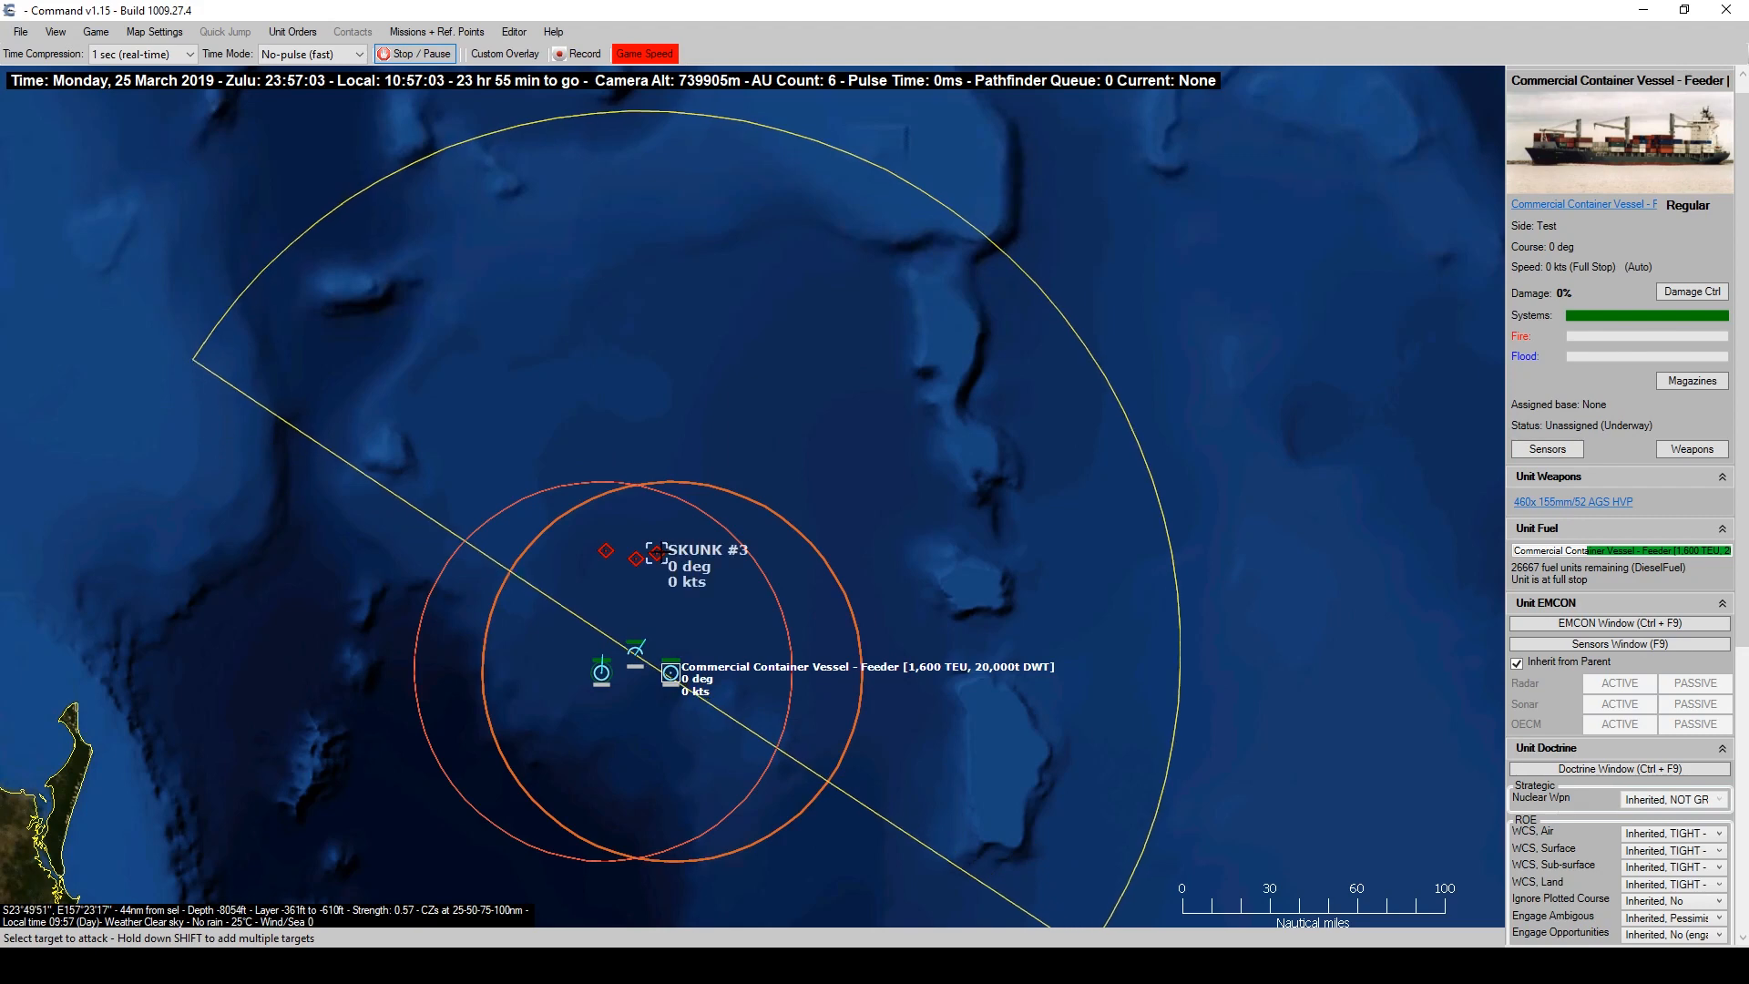
{"action": "left_click", "coordinate": [656, 553]}
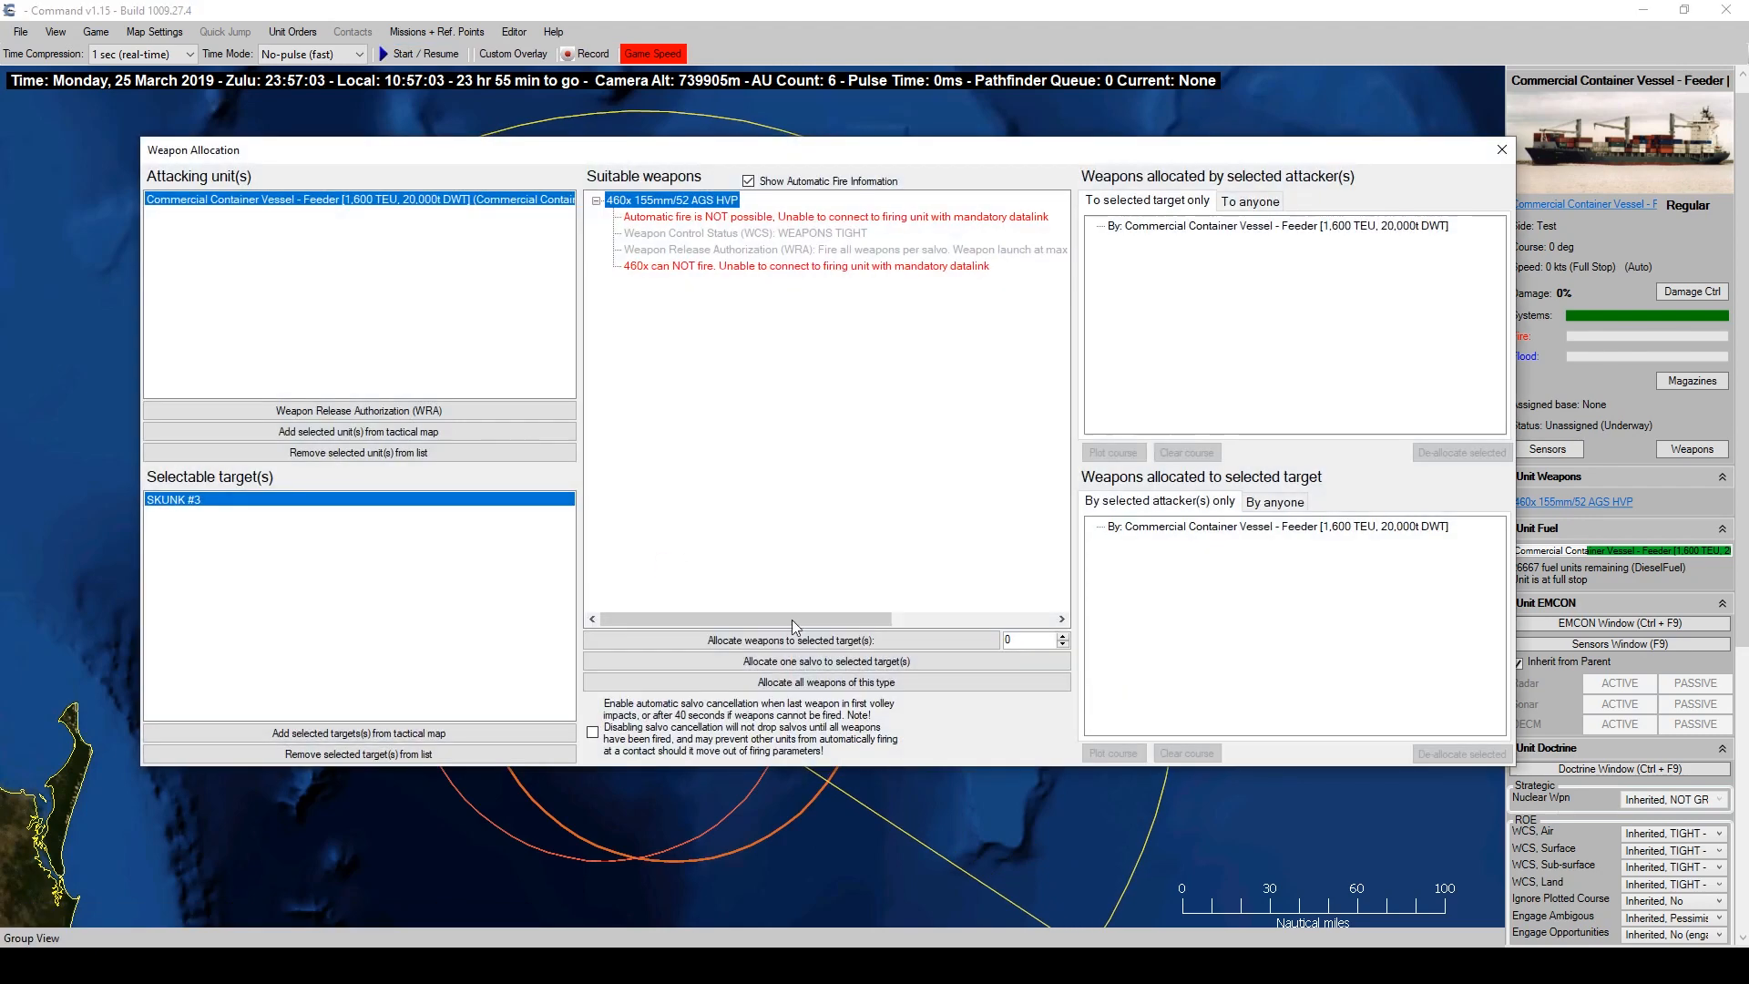
{"action": "left_click", "coordinate": [895, 268]}
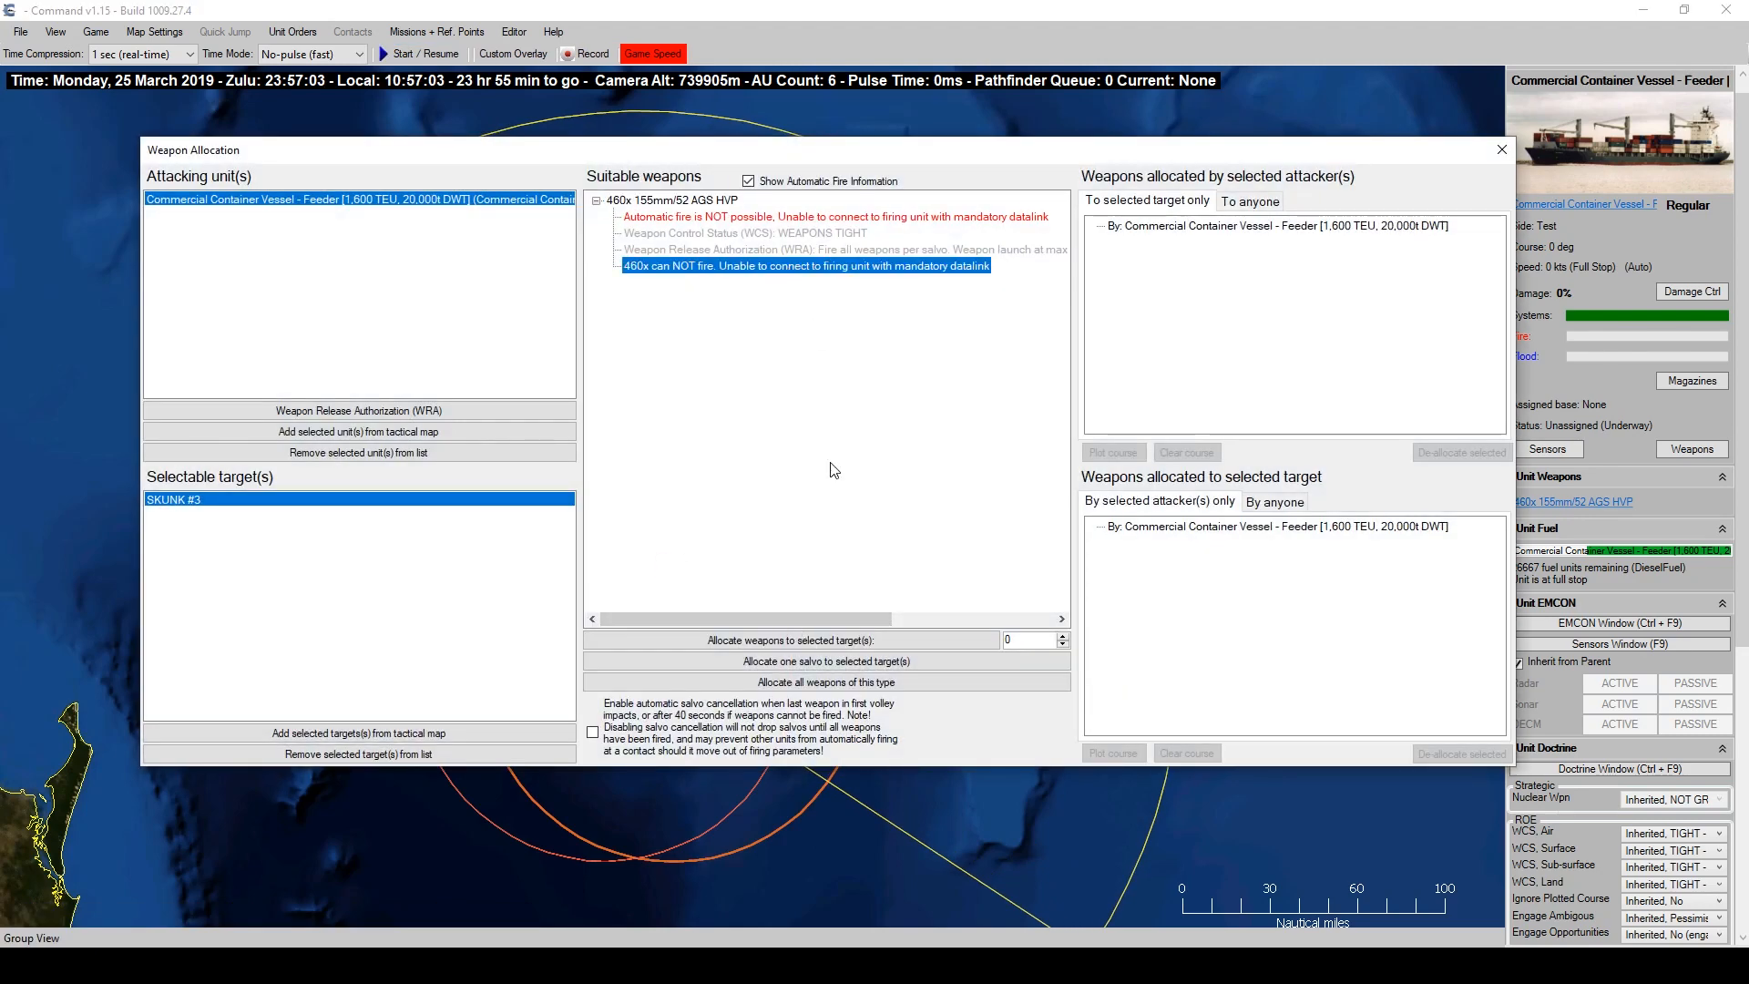
{"action": "left_click", "coordinate": [1501, 151]}
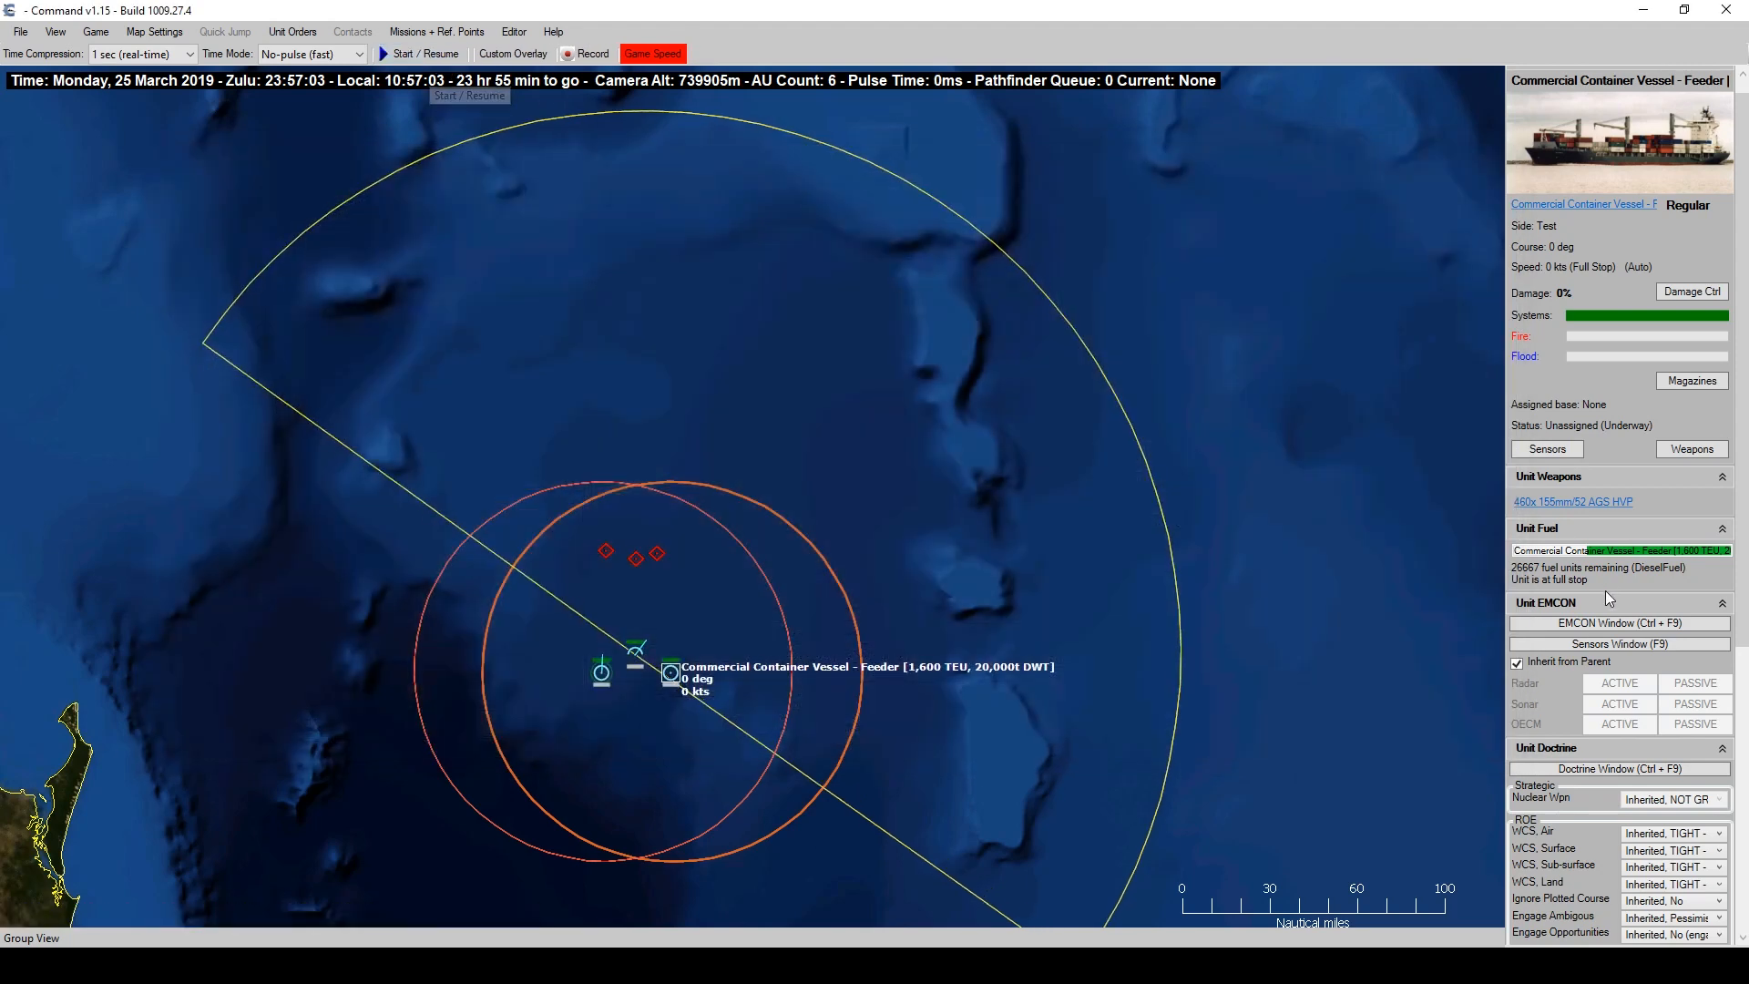
{"action": "left_click", "coordinate": [1592, 503]}
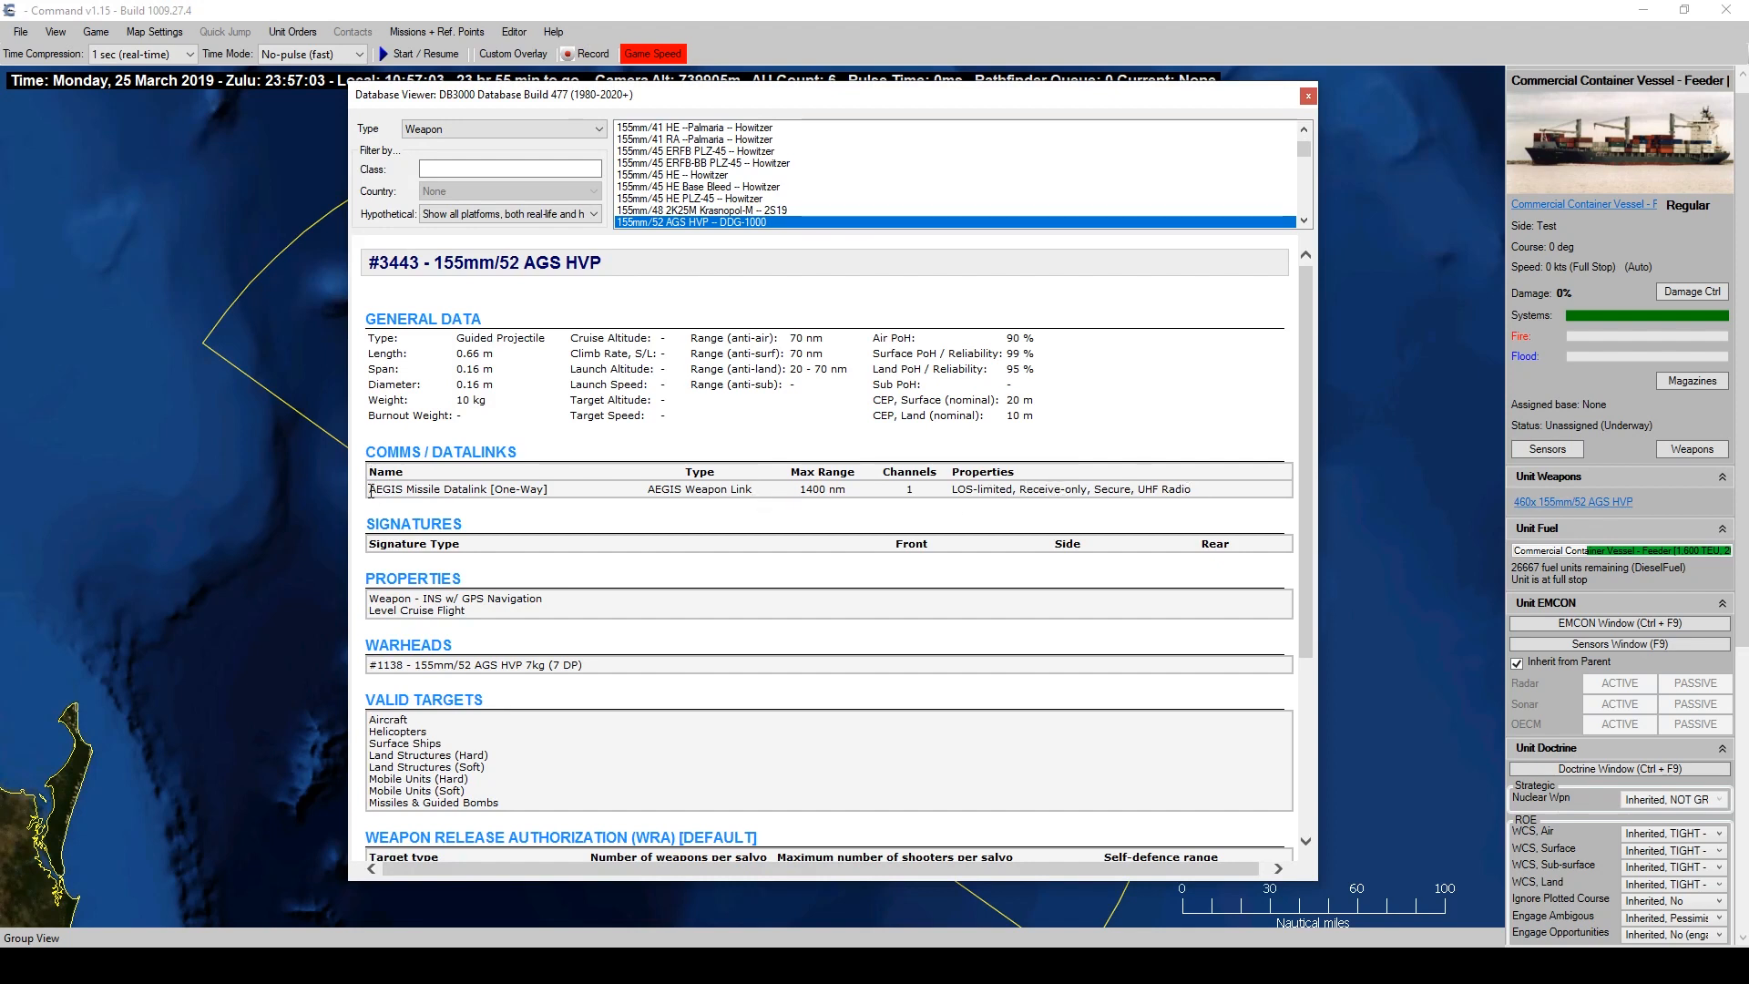
{"action": "left_click_drag", "start_coordinate": [370, 492], "coordinate": [552, 491]}
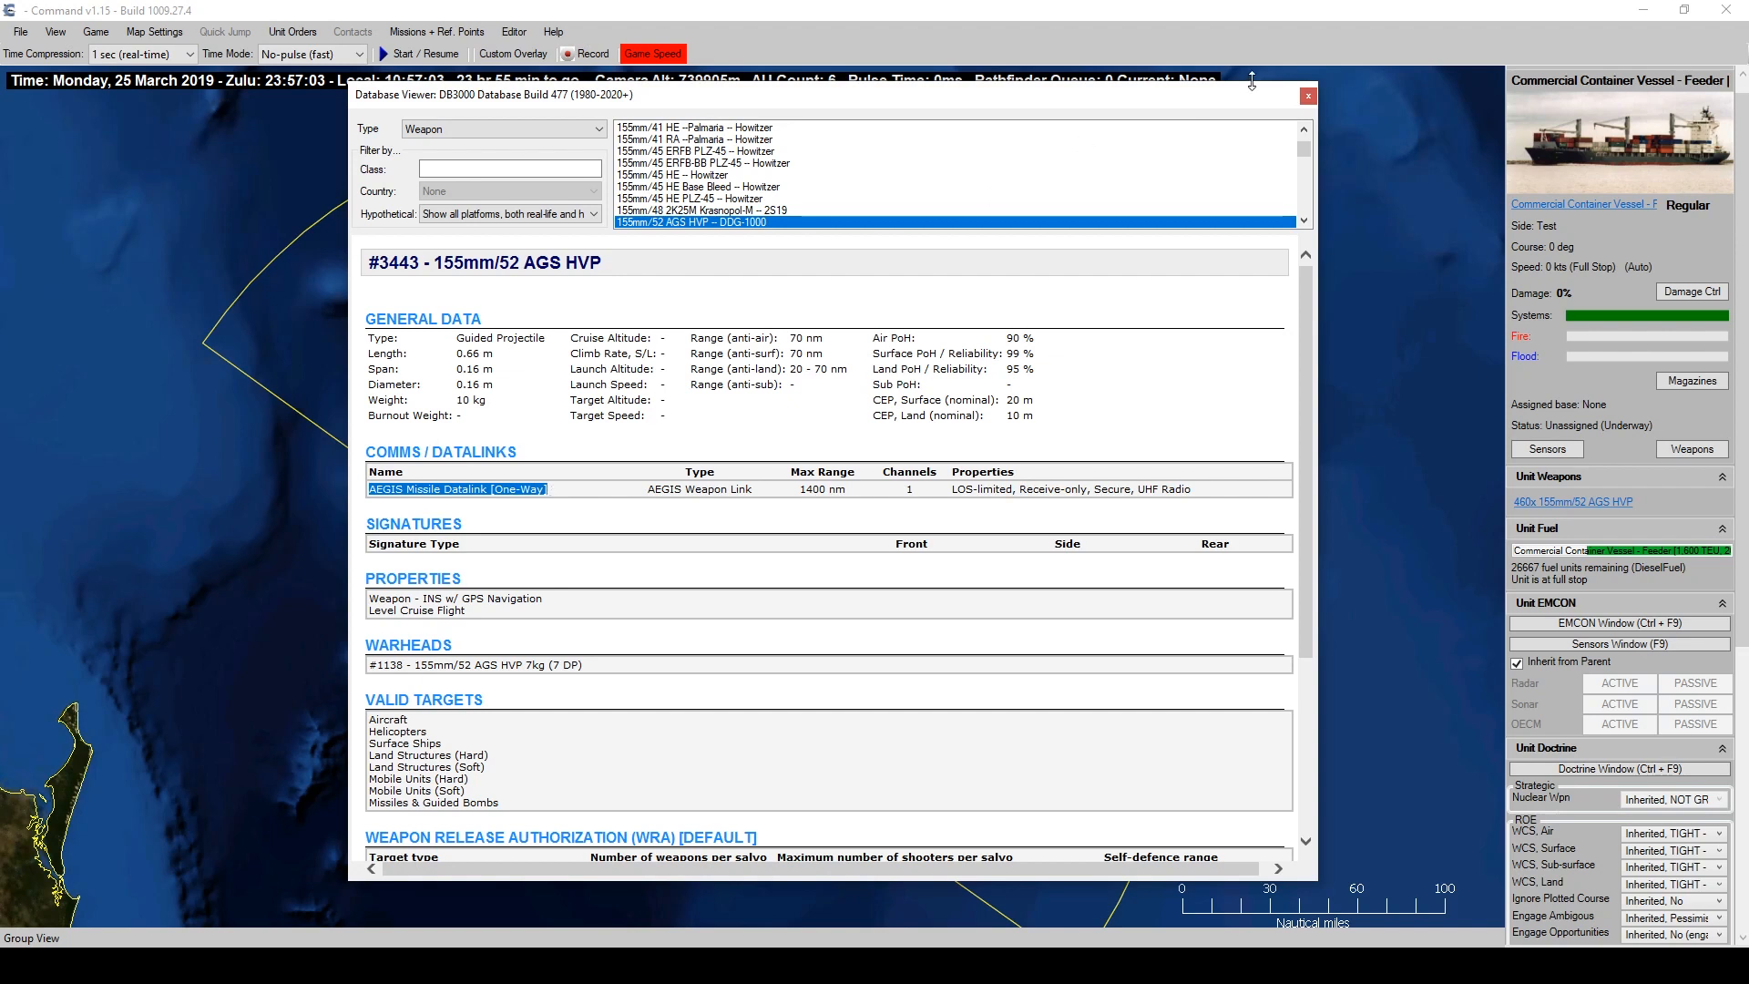
{"action": "left_click", "coordinate": [1308, 97]}
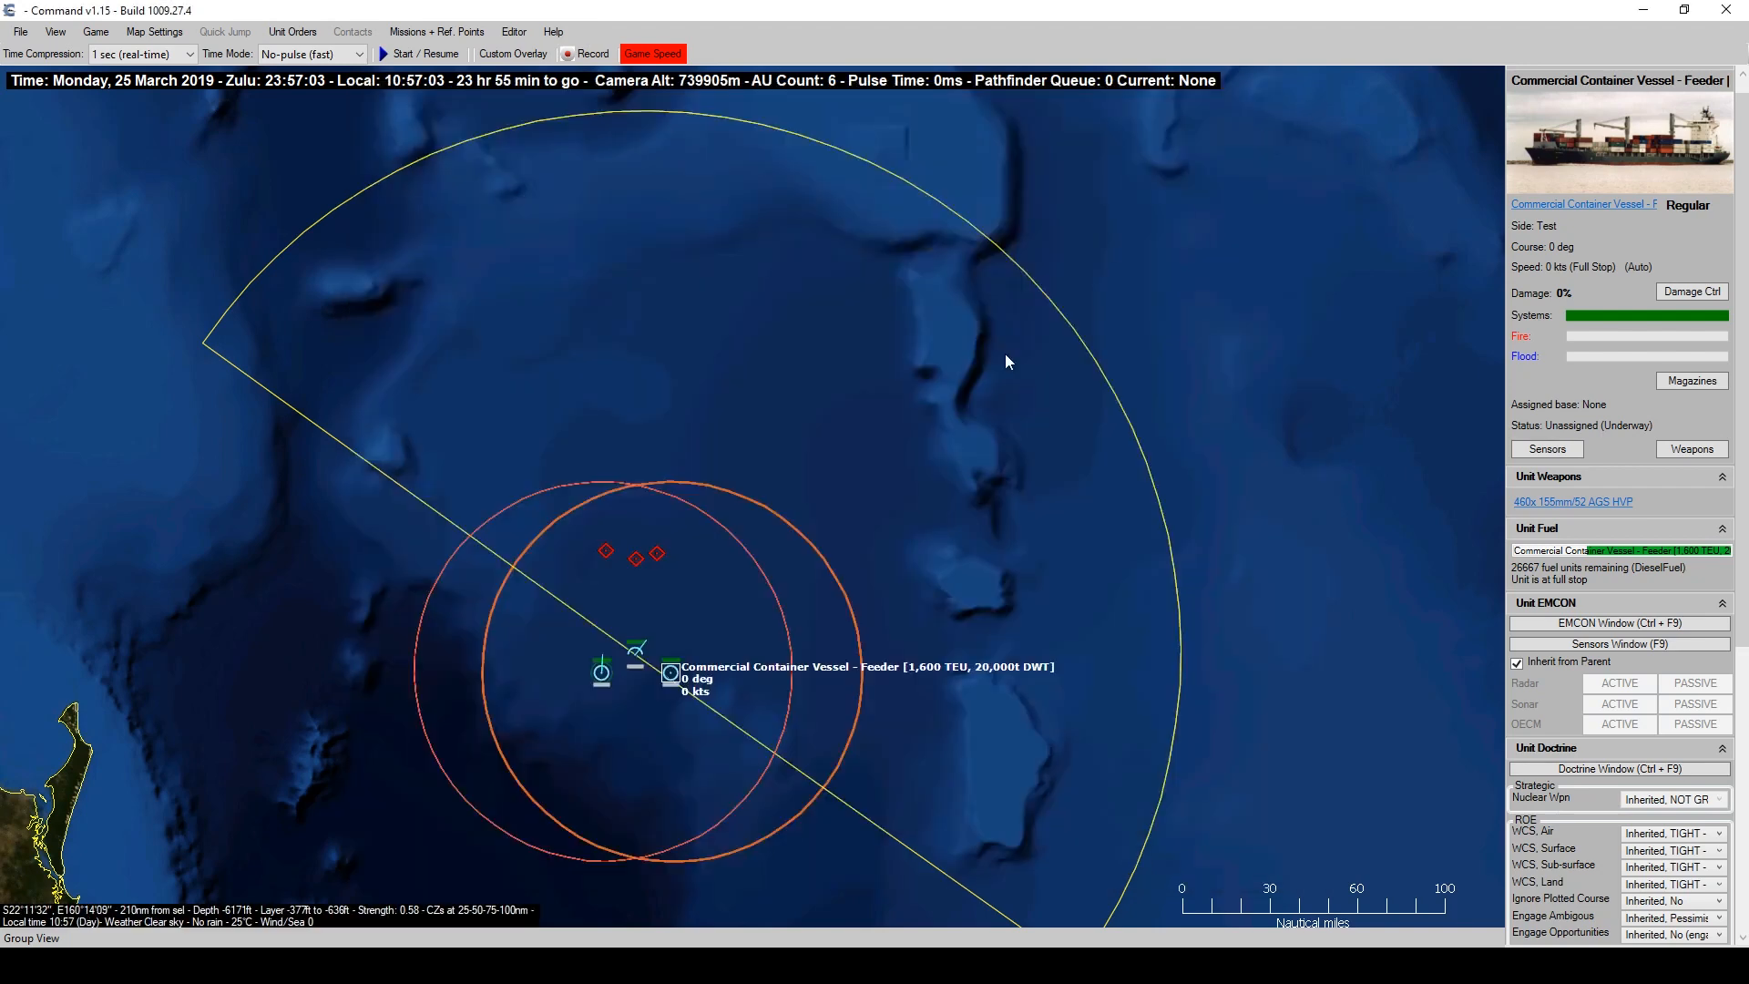
With the Zumwalt selected, run print(unit.components) in the Lua Script Console.
{"action": "left_click", "coordinate": [603, 680]}
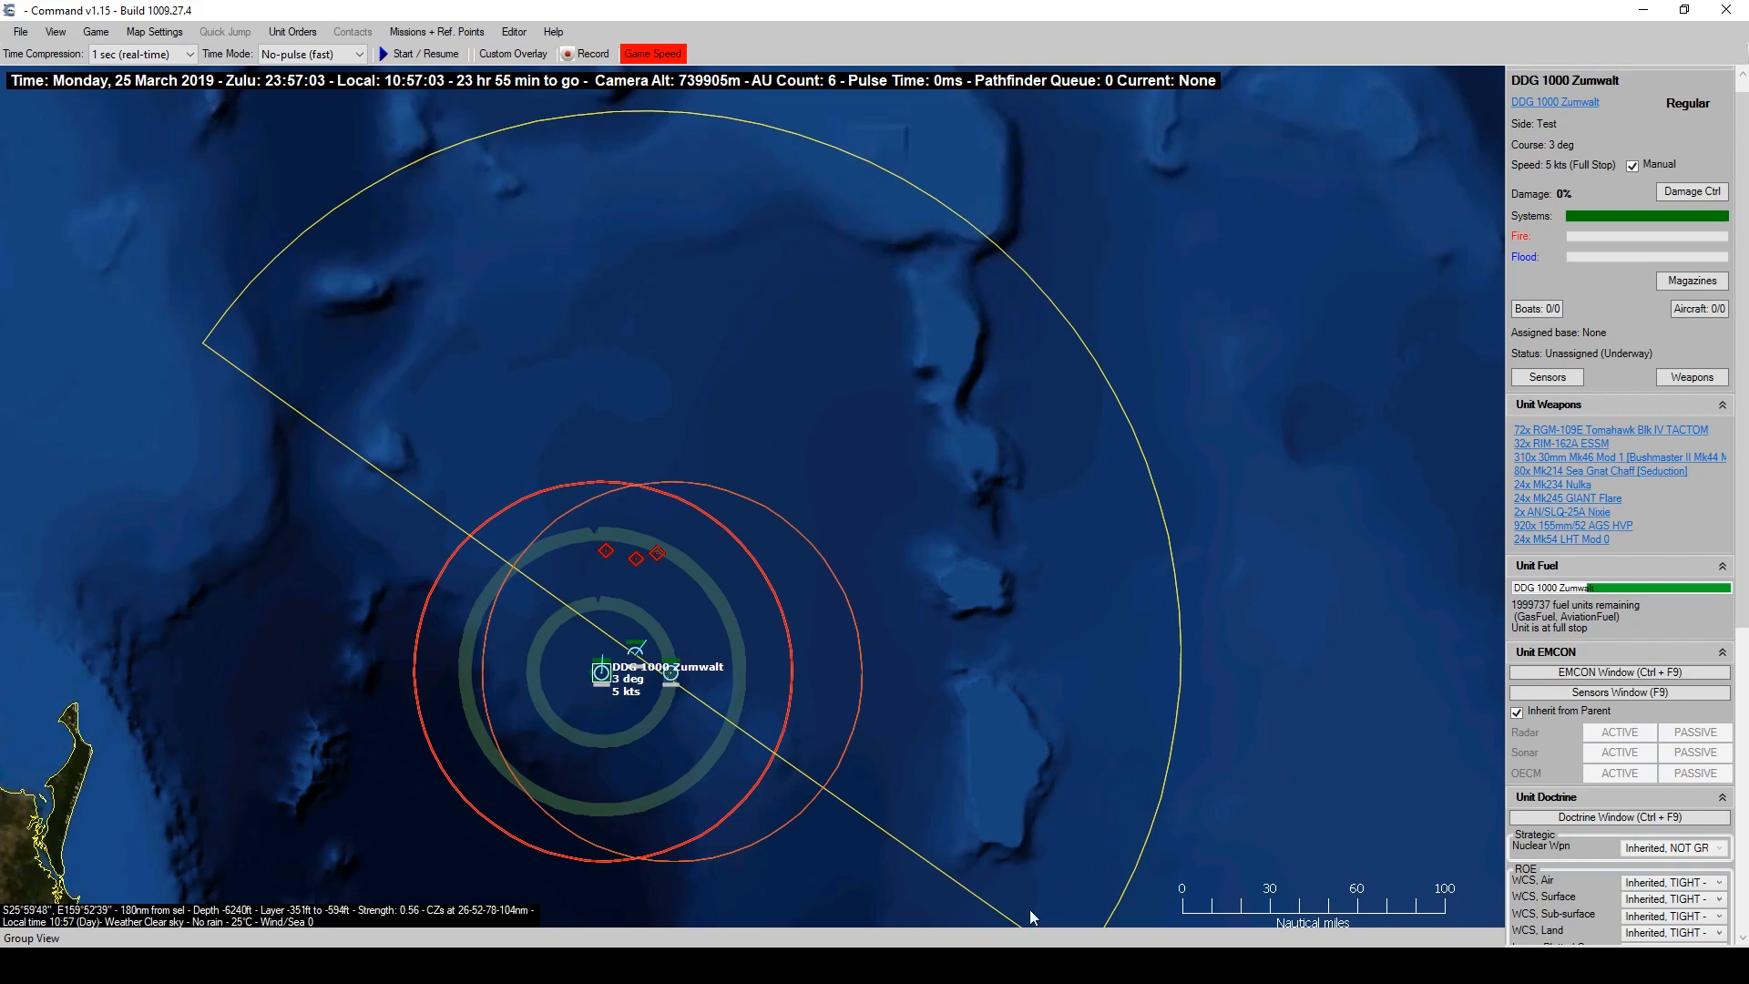
{"action": "key", "text": "alt+Tab"}
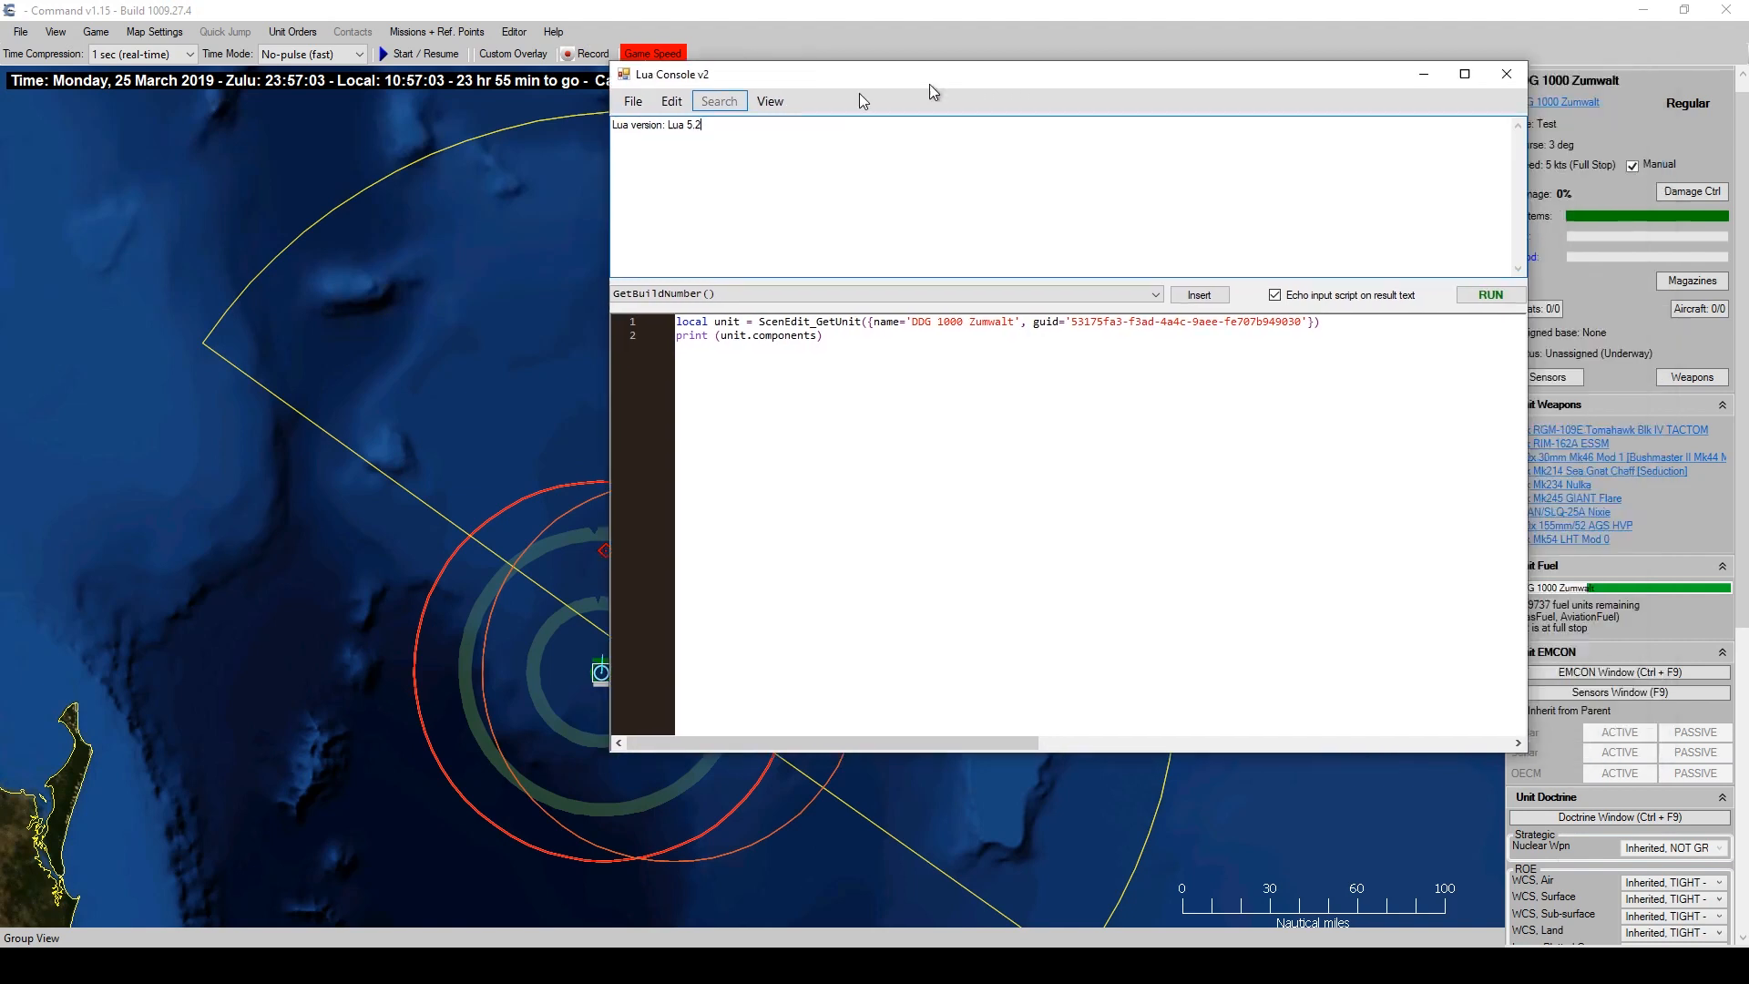
{"action": "left_click", "coordinate": [514, 32]}
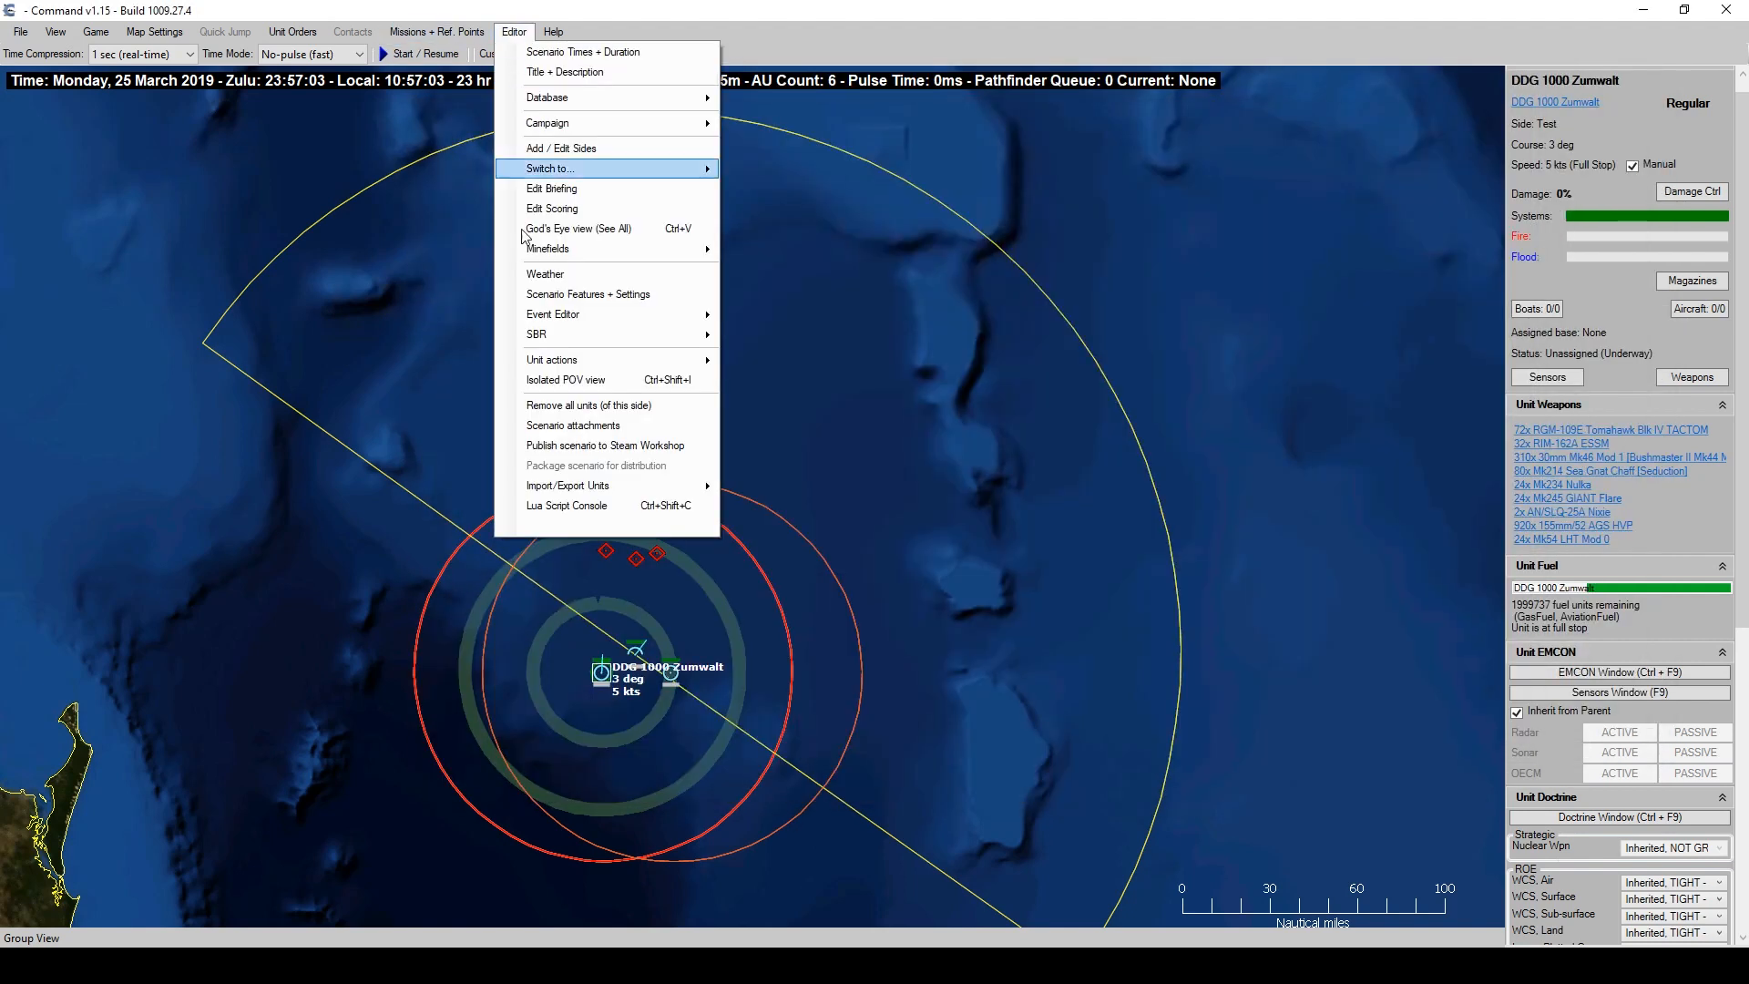
{"action": "left_click", "coordinate": [571, 506]}
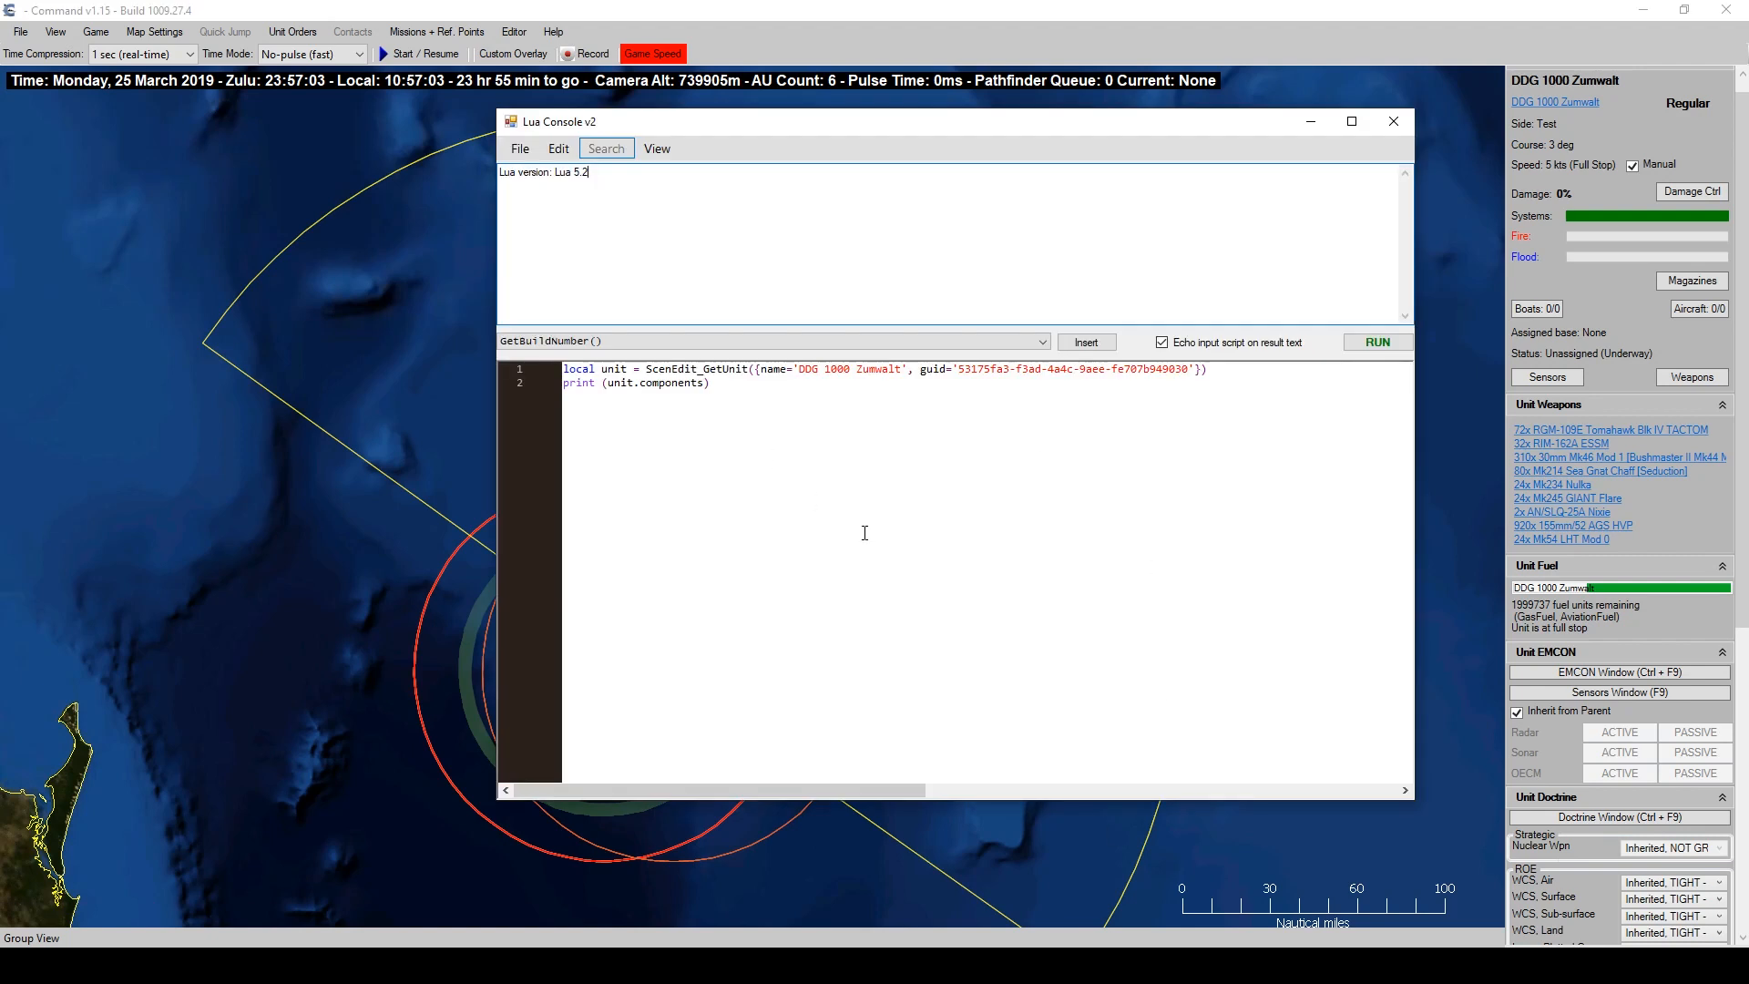
{"action": "double_click", "coordinate": [615, 368]}
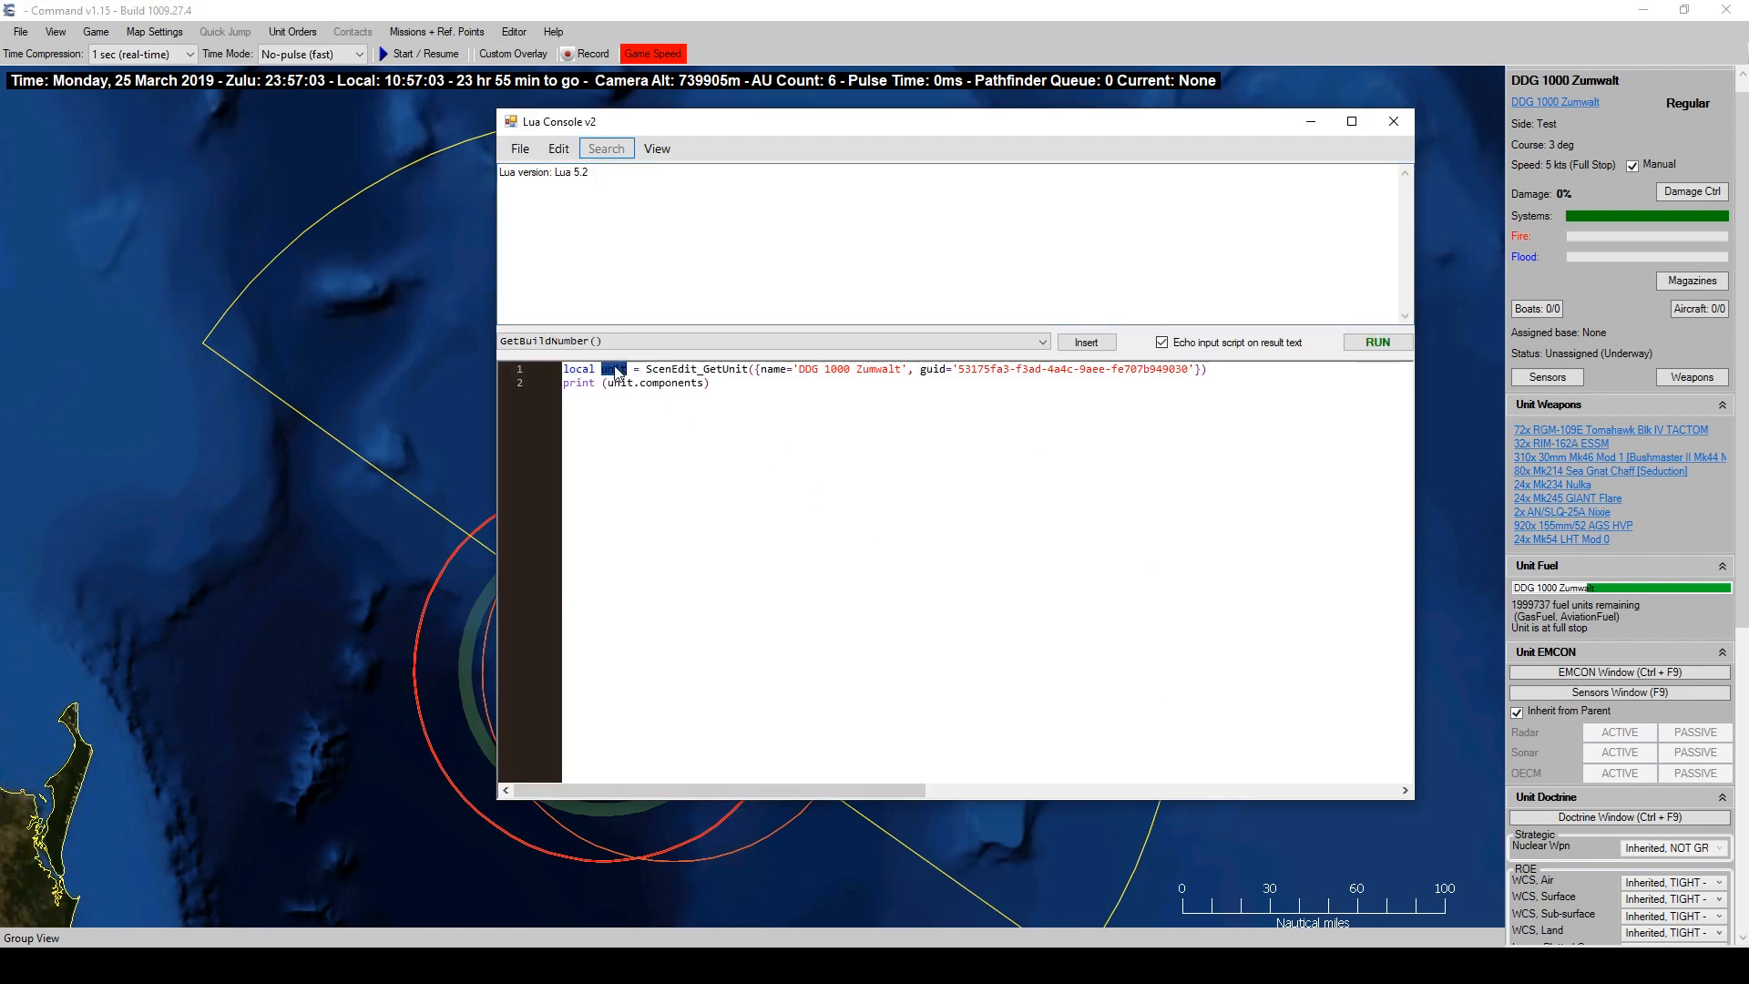
{"action": "left_click_drag", "start_coordinate": [811, 123], "coordinate": [1073, 94]}
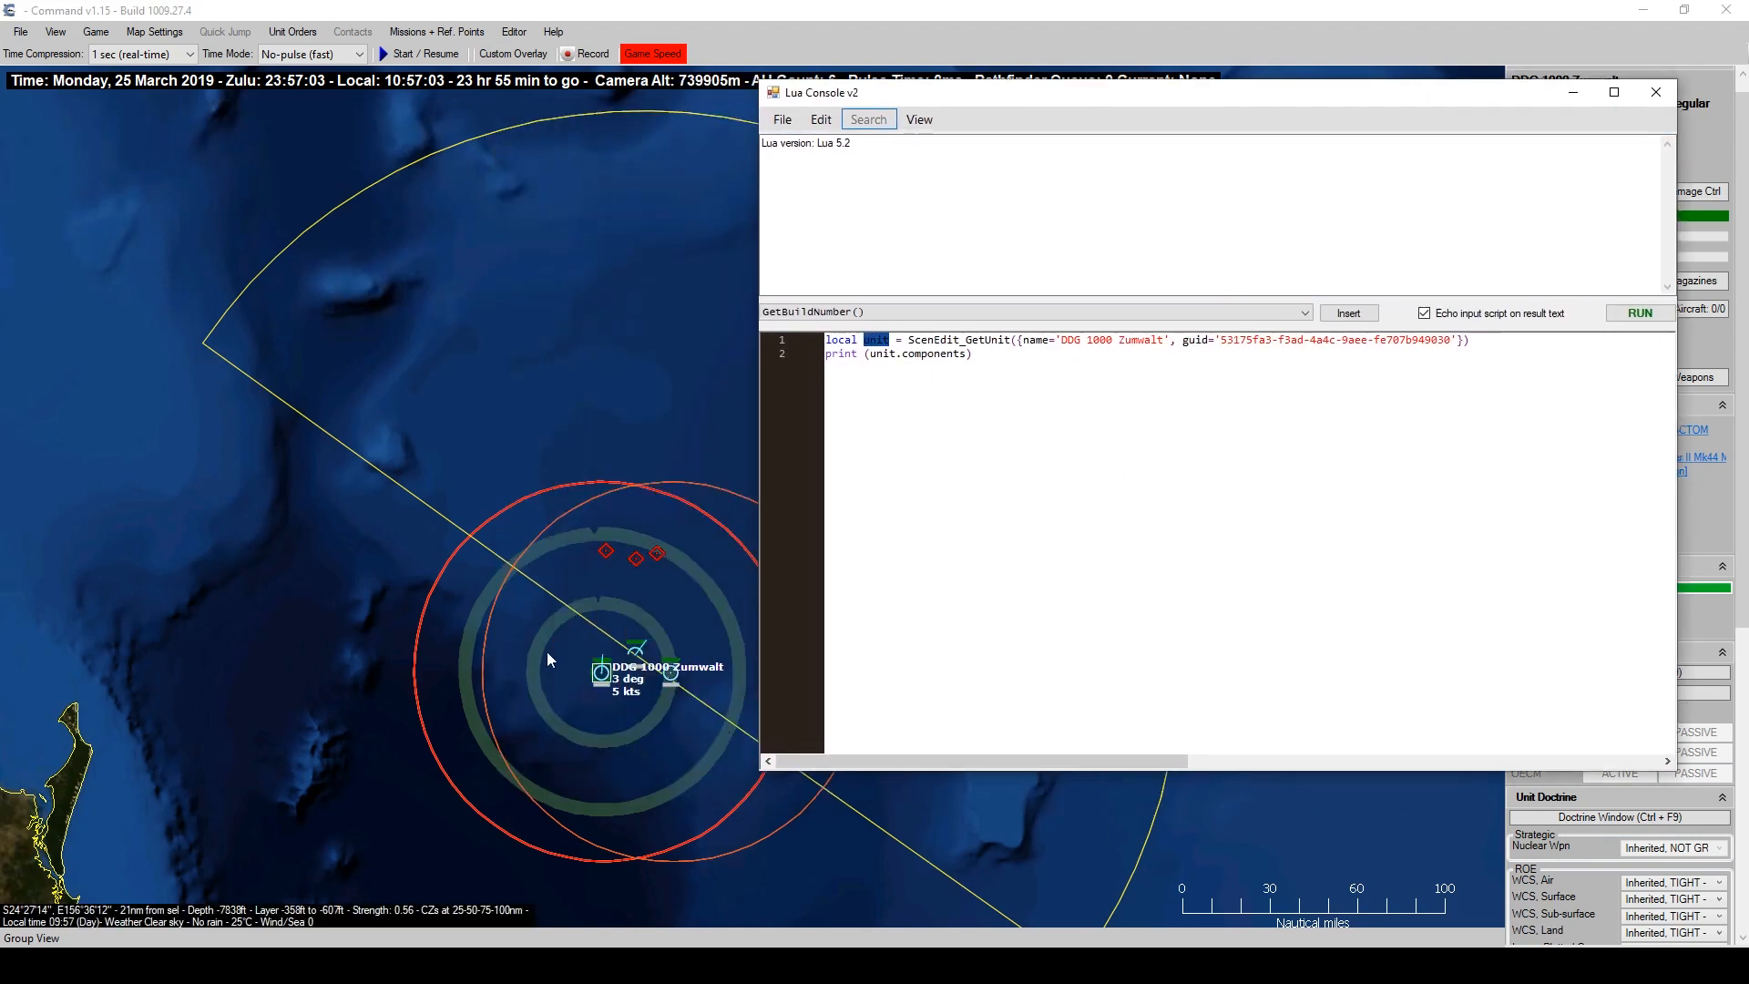
{"action": "left_click", "coordinate": [880, 363]}
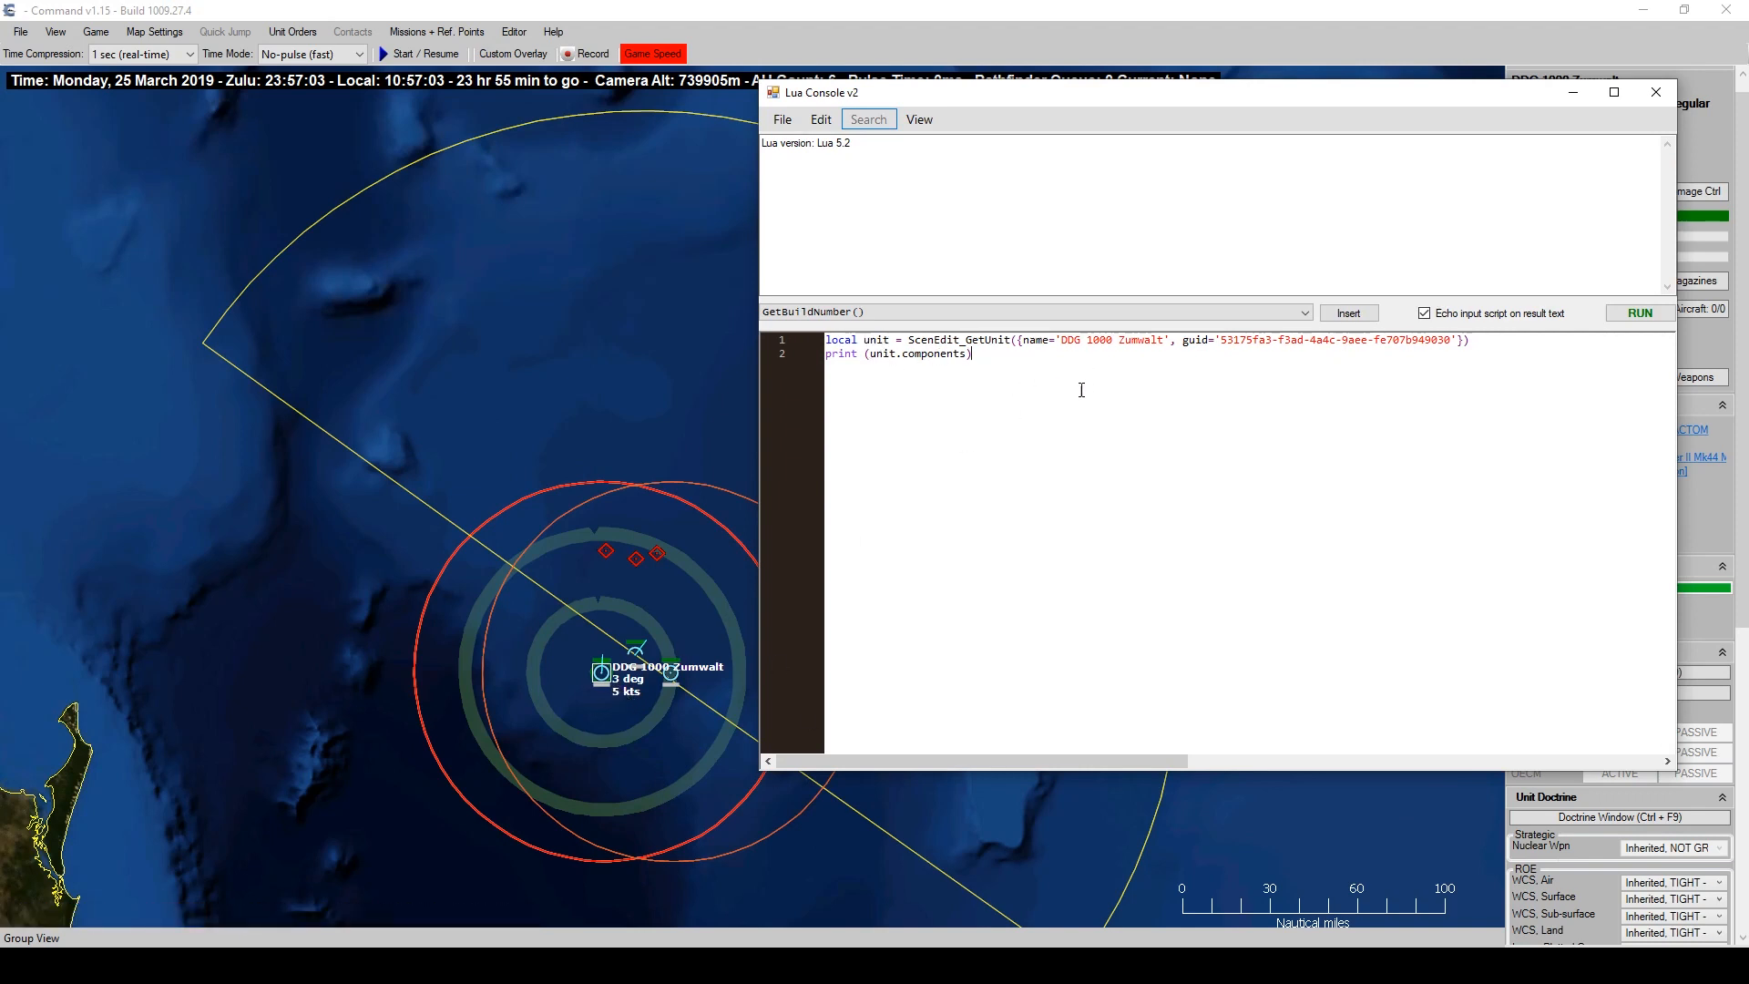
{"action": "left_click", "coordinate": [1634, 312]}
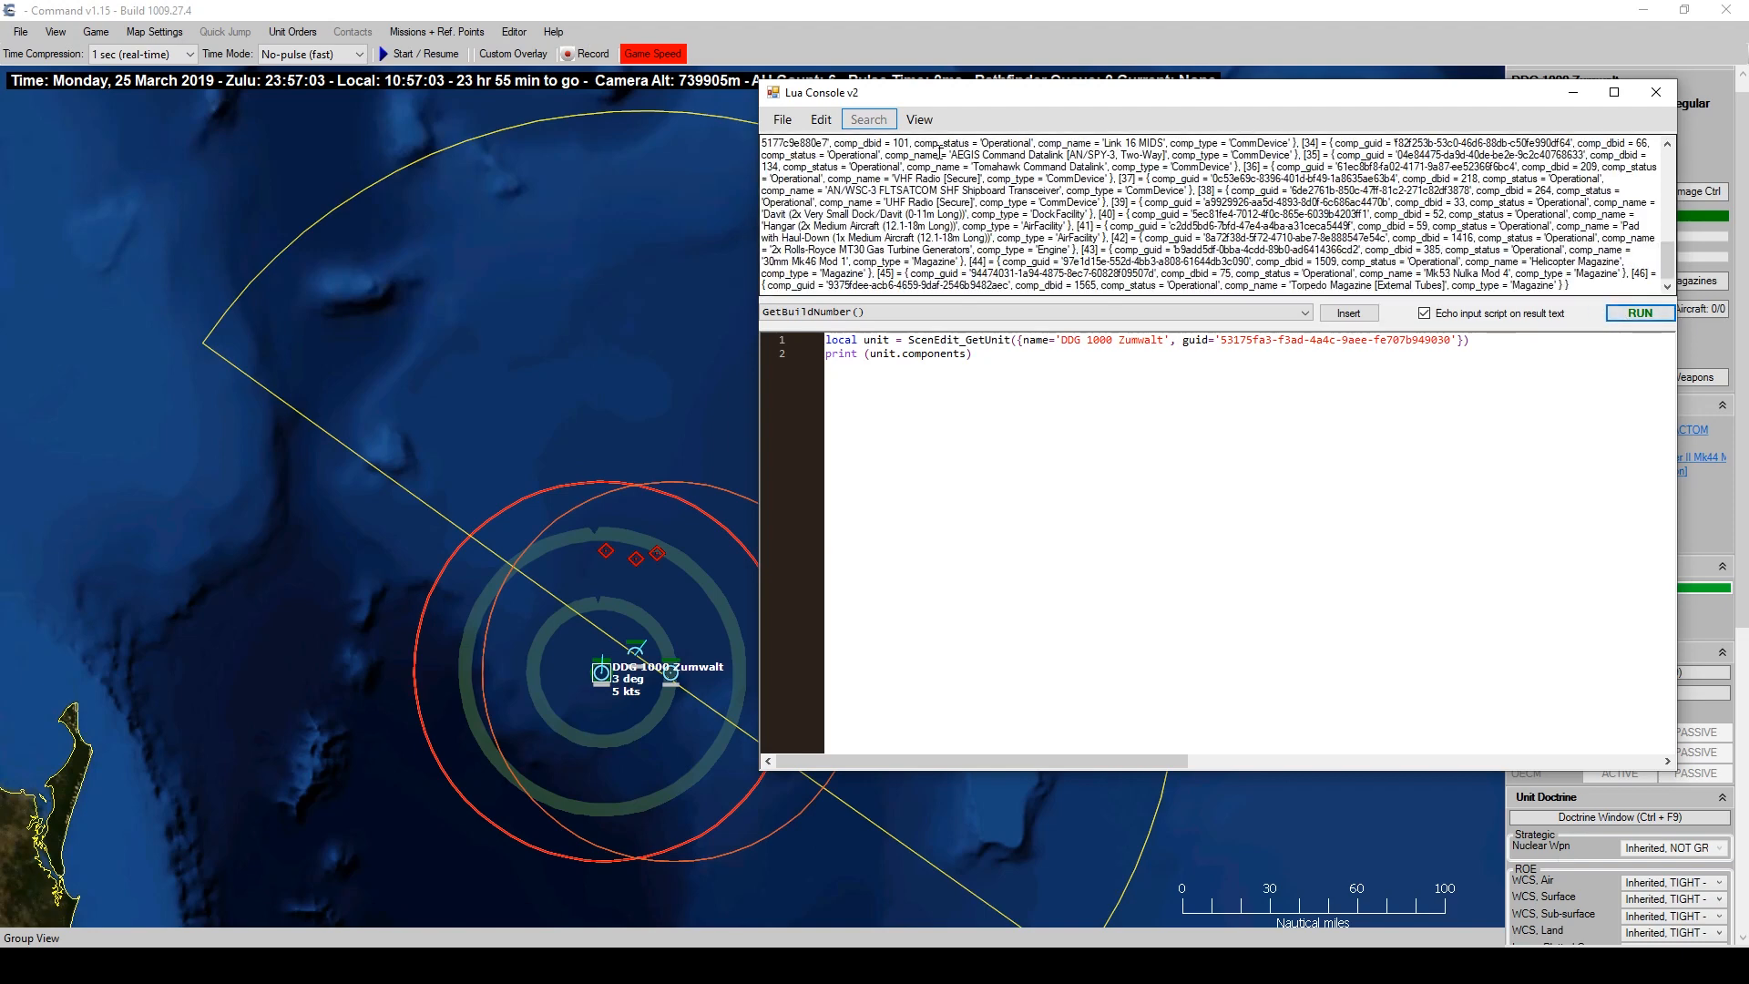
Find the AEGIS Command Datalink at index 34 and print unit.components[34].
{"action": "left_click_drag", "start_coordinate": [948, 155], "coordinate": [1120, 151]}
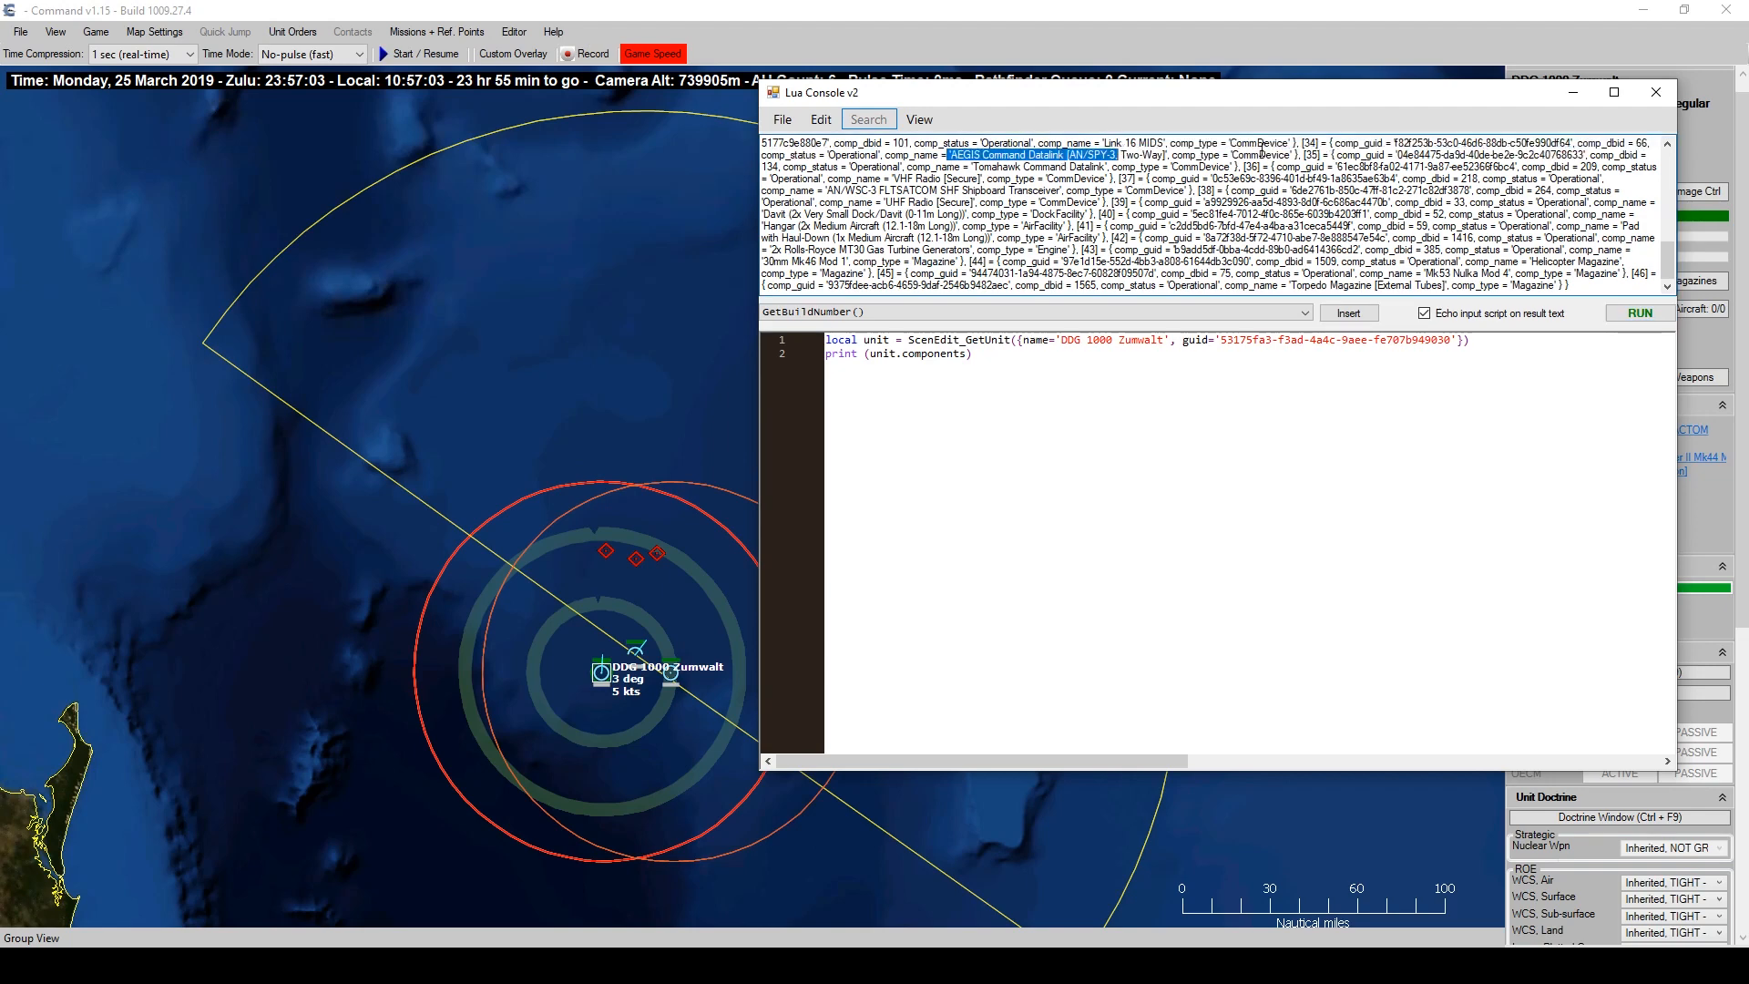
{"action": "left_click_drag", "start_coordinate": [1301, 143], "coordinate": [1323, 143]}
{"action": "left_click", "coordinate": [1221, 483]}
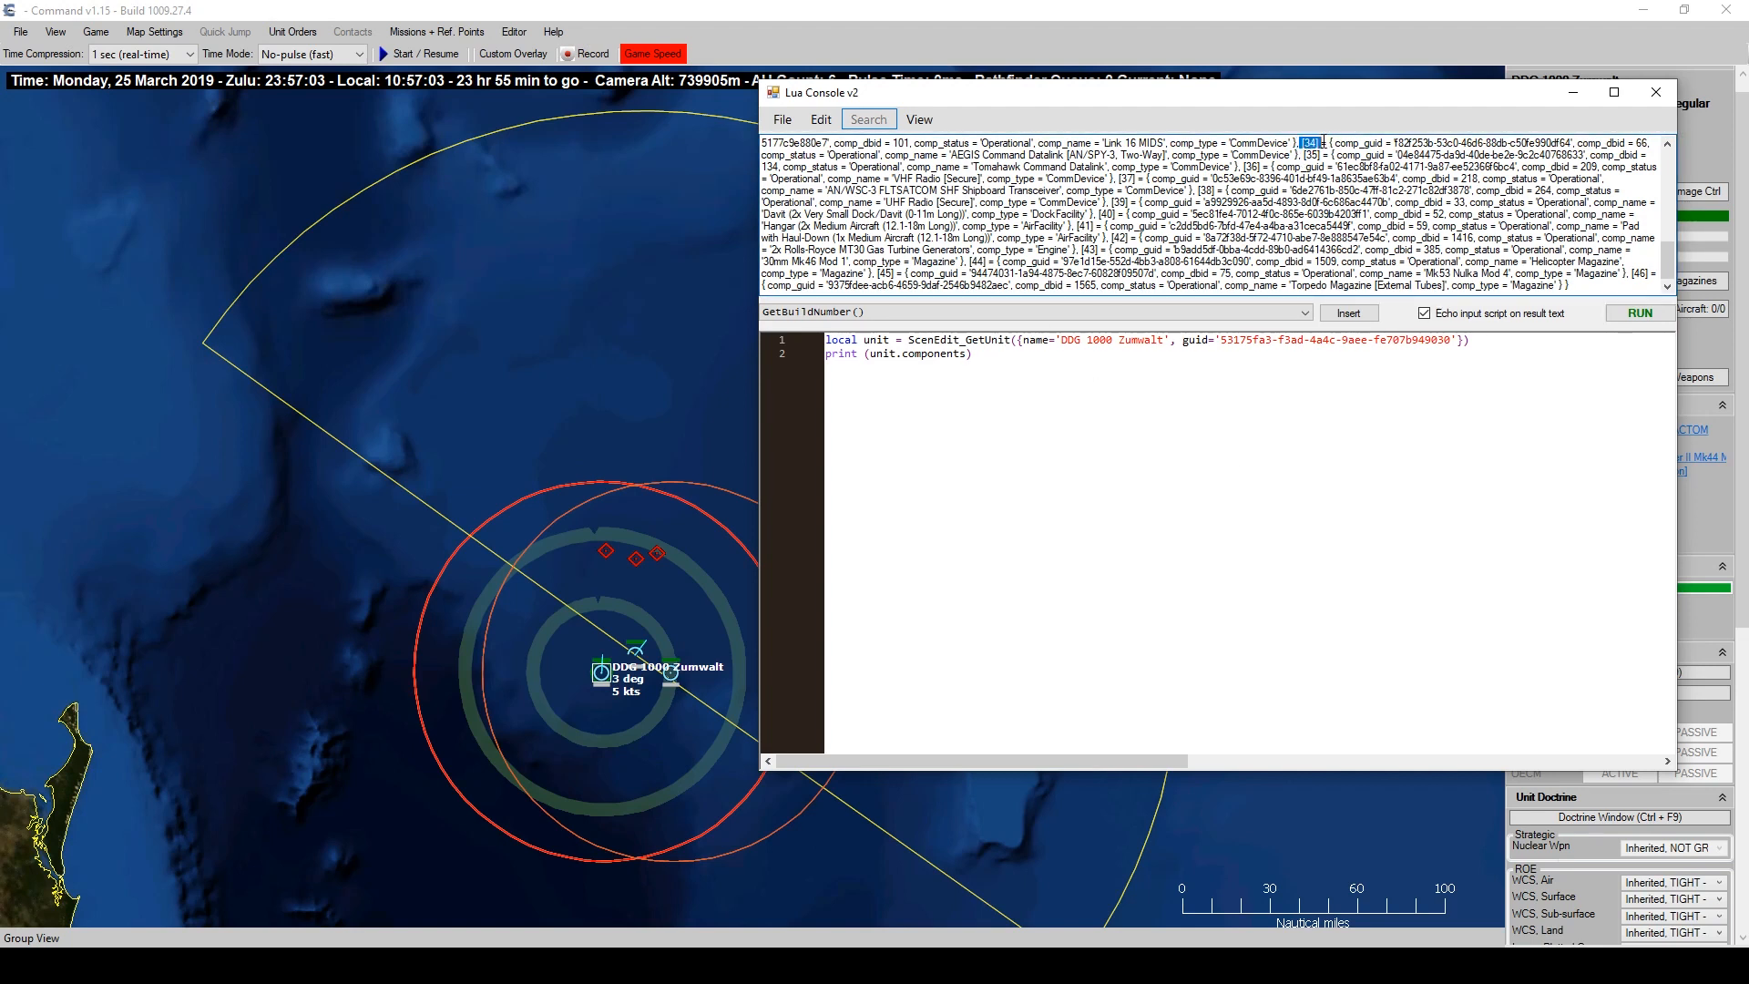
{"action": "left_click", "coordinate": [968, 357]}
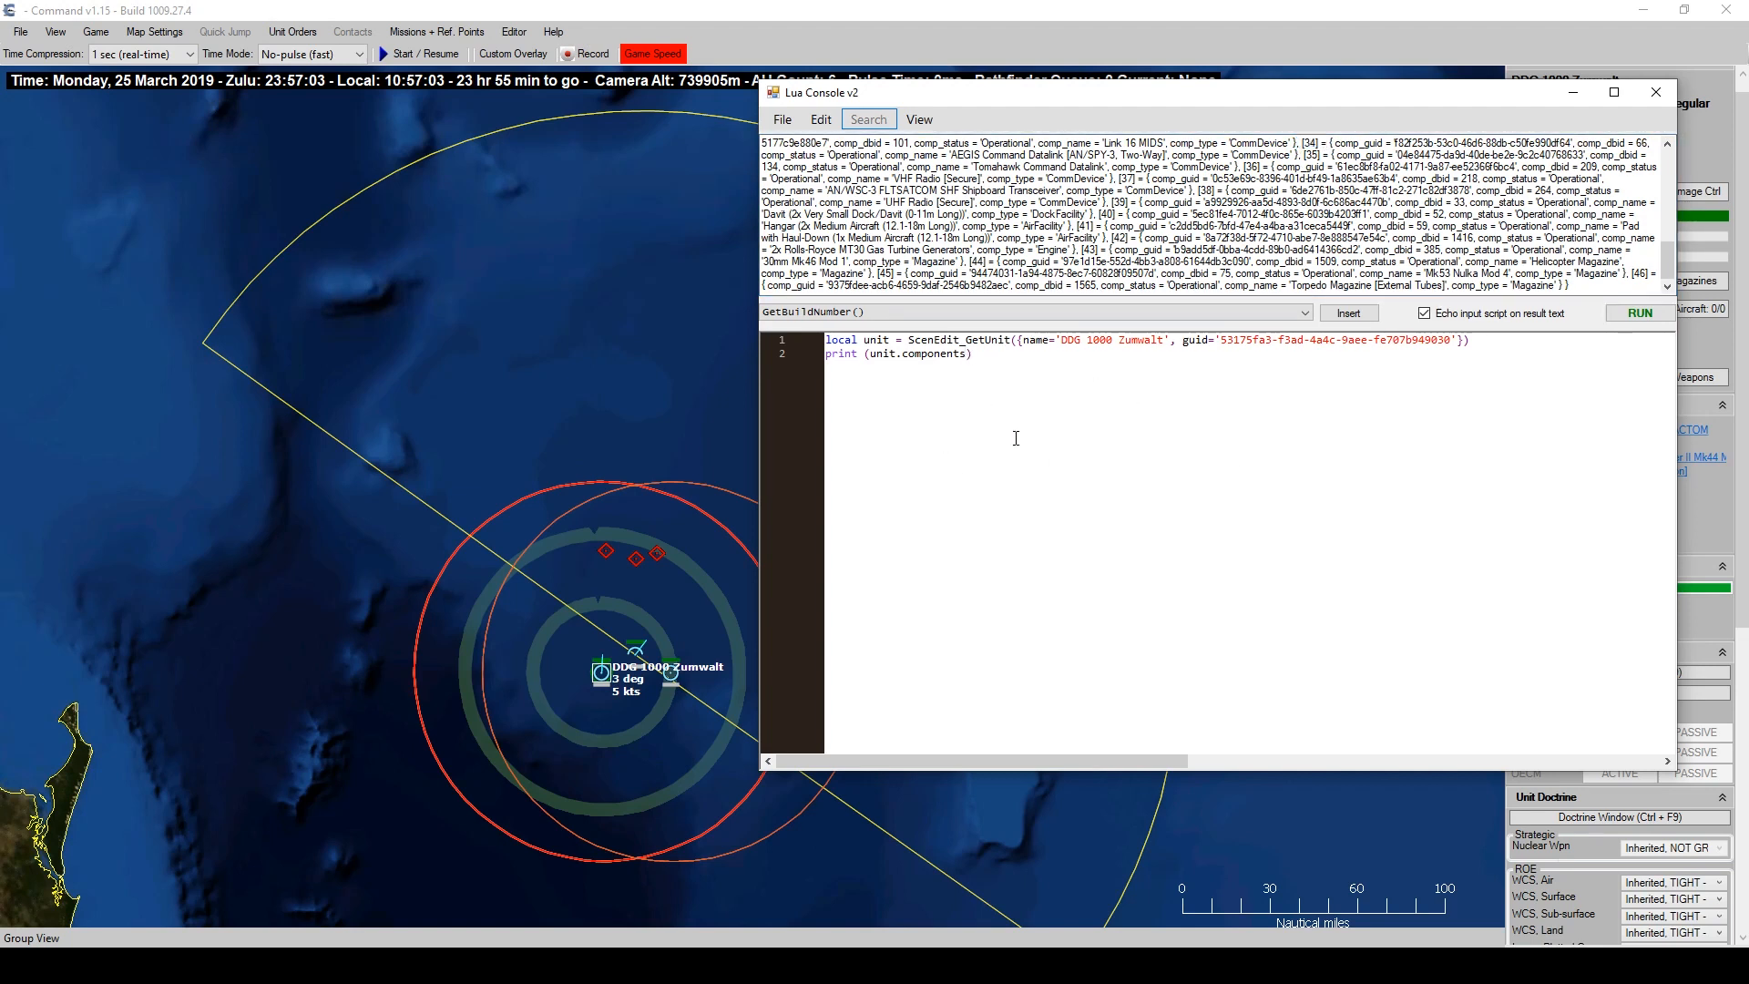
{"action": "type", "text": "[34"}
{"action": "left_click", "coordinate": [1626, 313]}
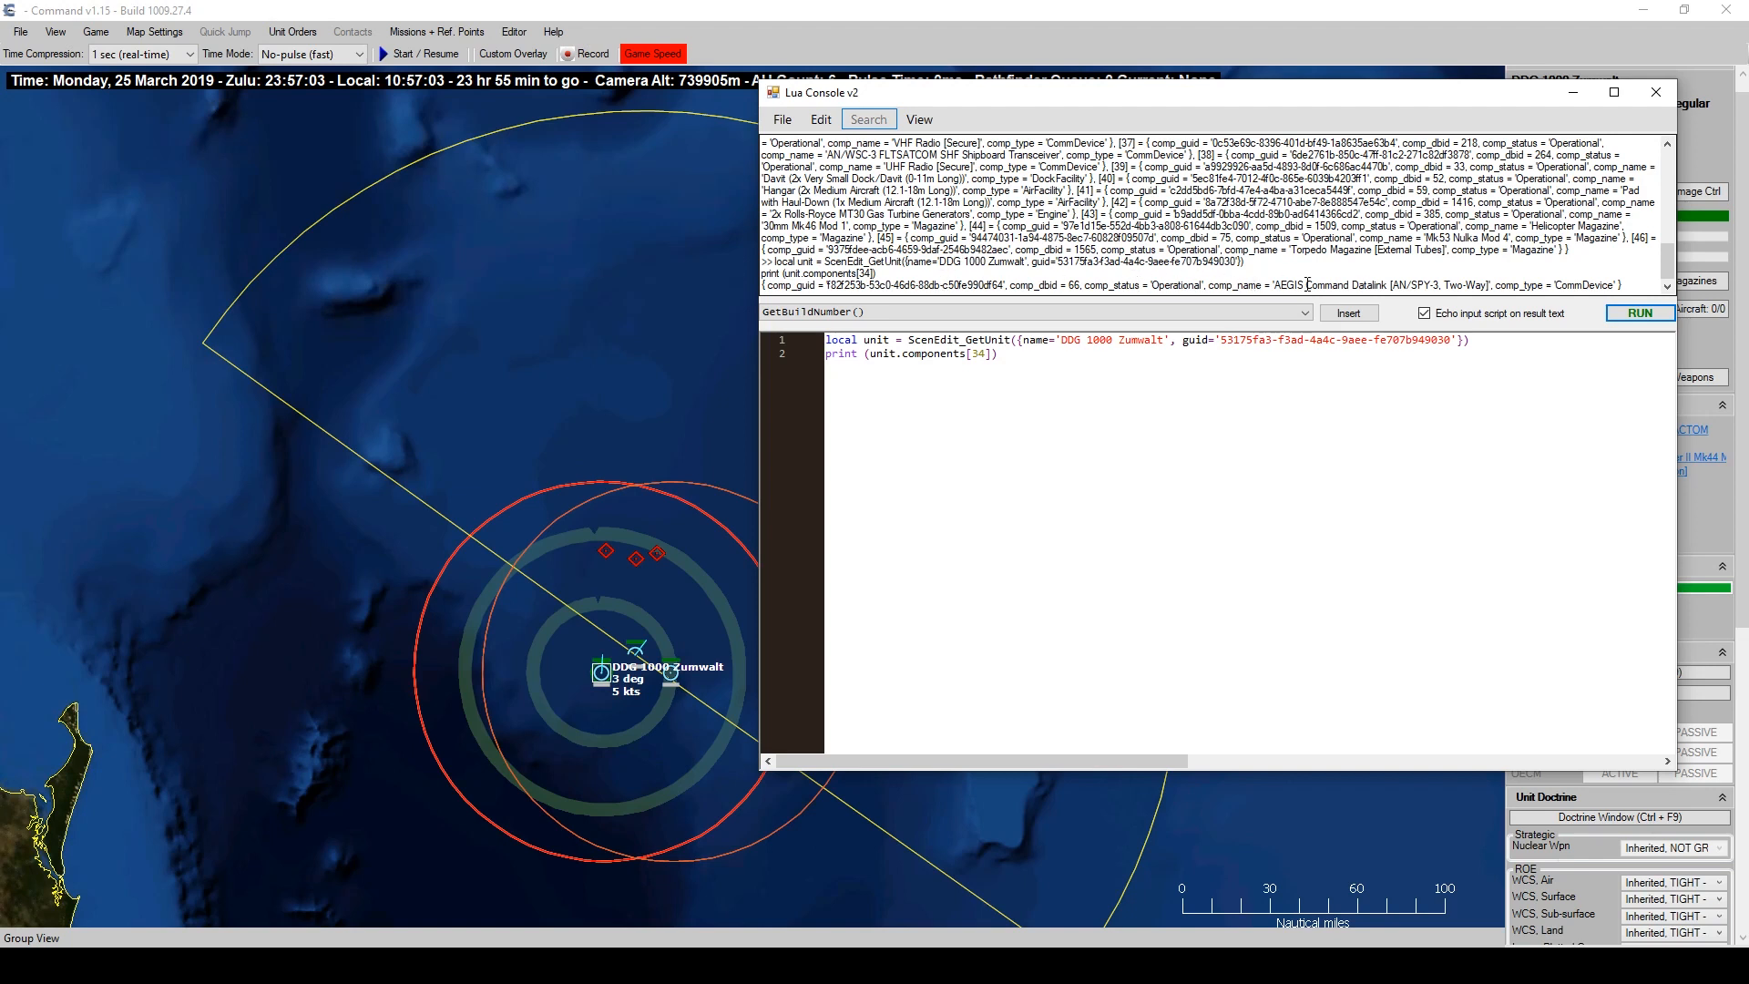
Read comp_dbid 66 from the output and minimize the Lua console.
{"action": "double_click", "coordinate": [1075, 285]}
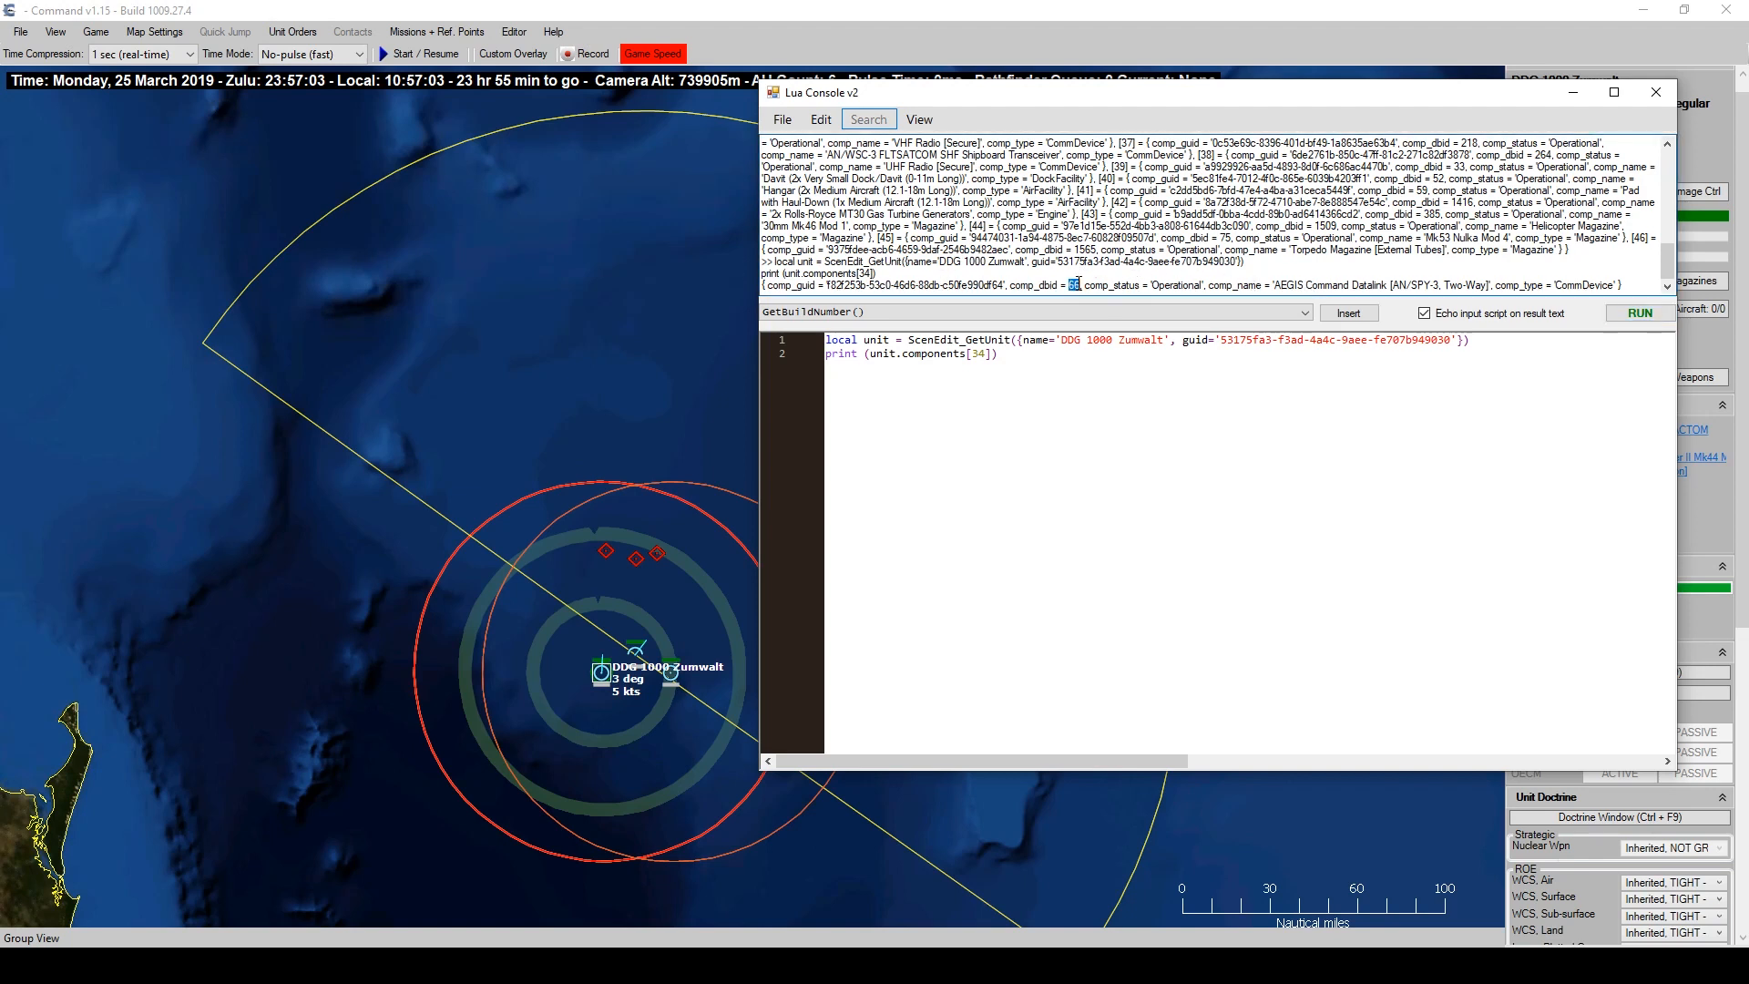
{"action": "double_click", "coordinate": [1015, 285]}
{"action": "double_click", "coordinate": [1072, 285]}
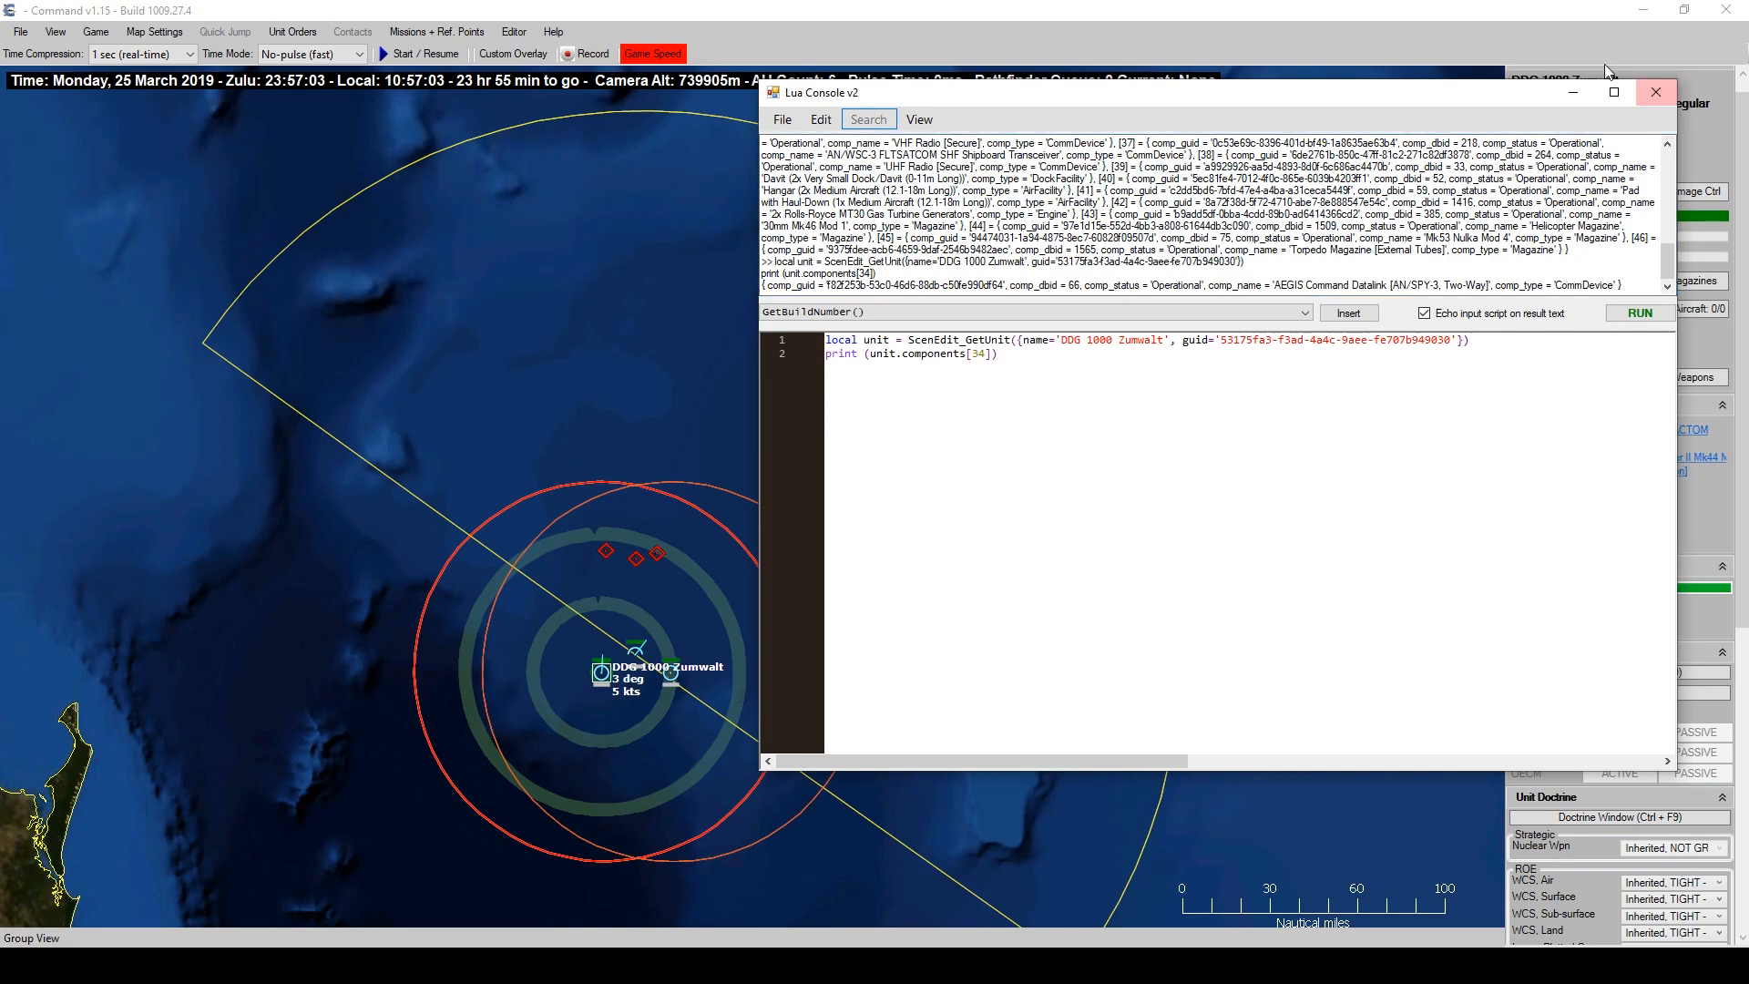
{"action": "left_click", "coordinate": [1573, 92]}
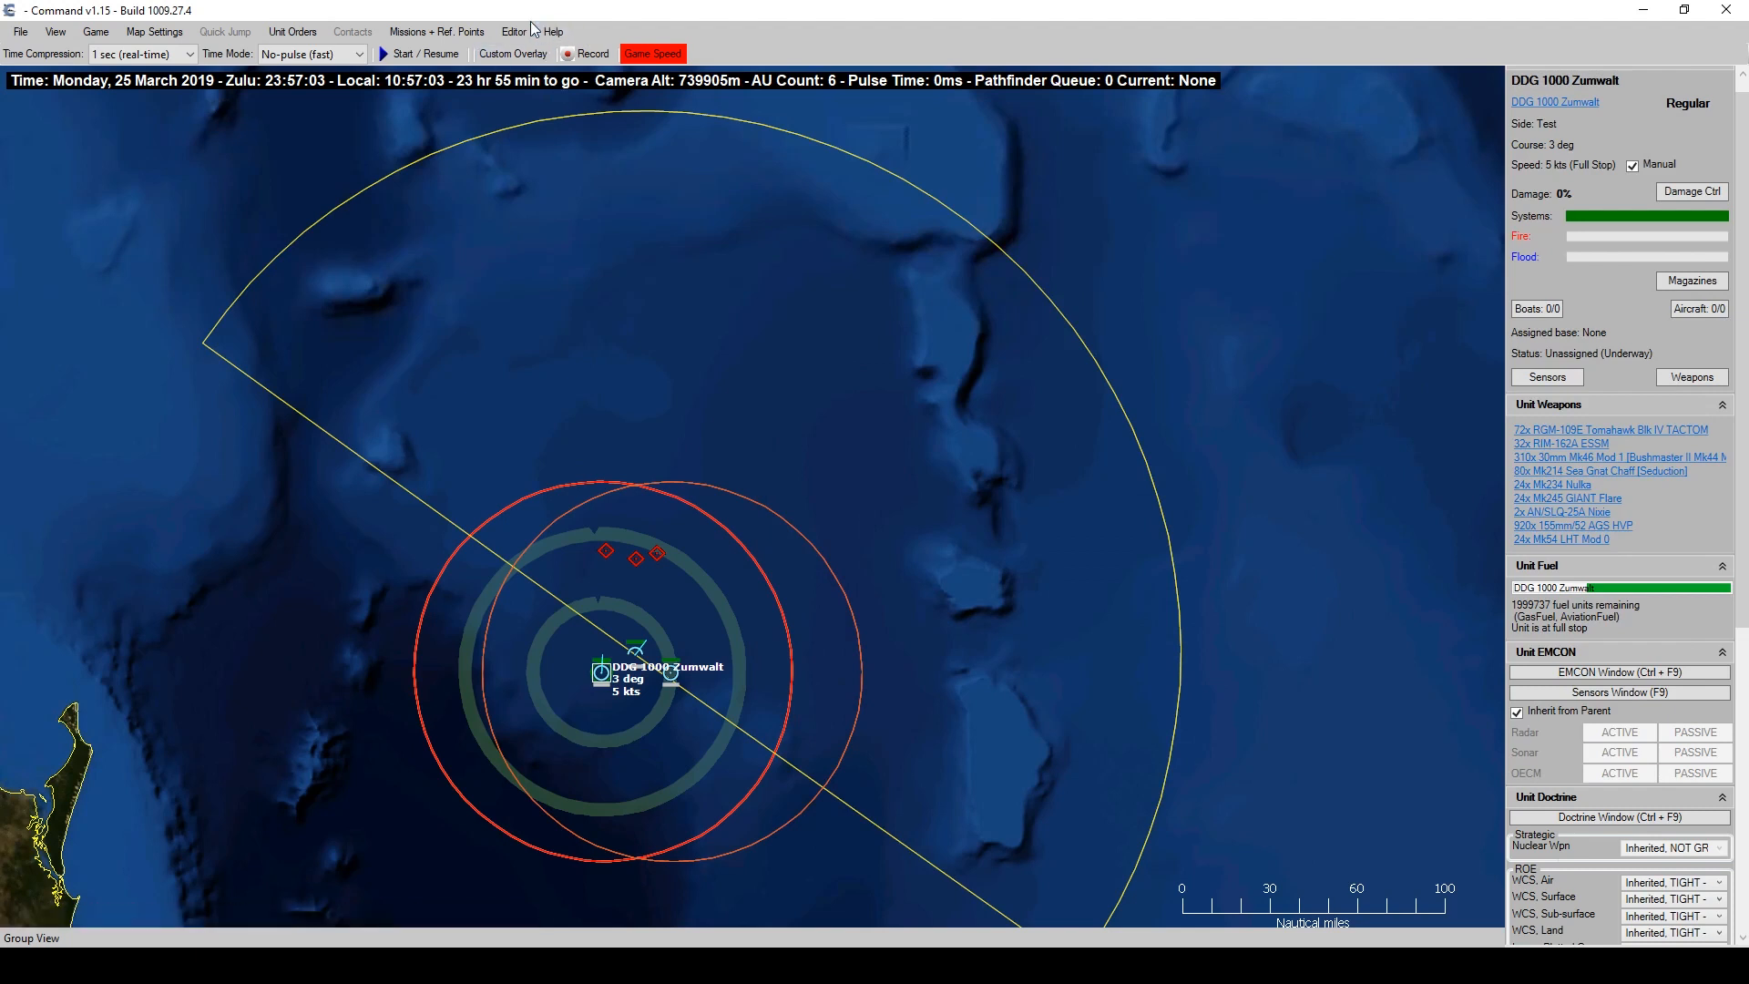
Generate a delta SBR template named example.ini in the Ini folder and view it in Notepad.
{"action": "left_click", "coordinate": [513, 32]}
{"action": "mouse_move", "coordinate": [560, 335]}
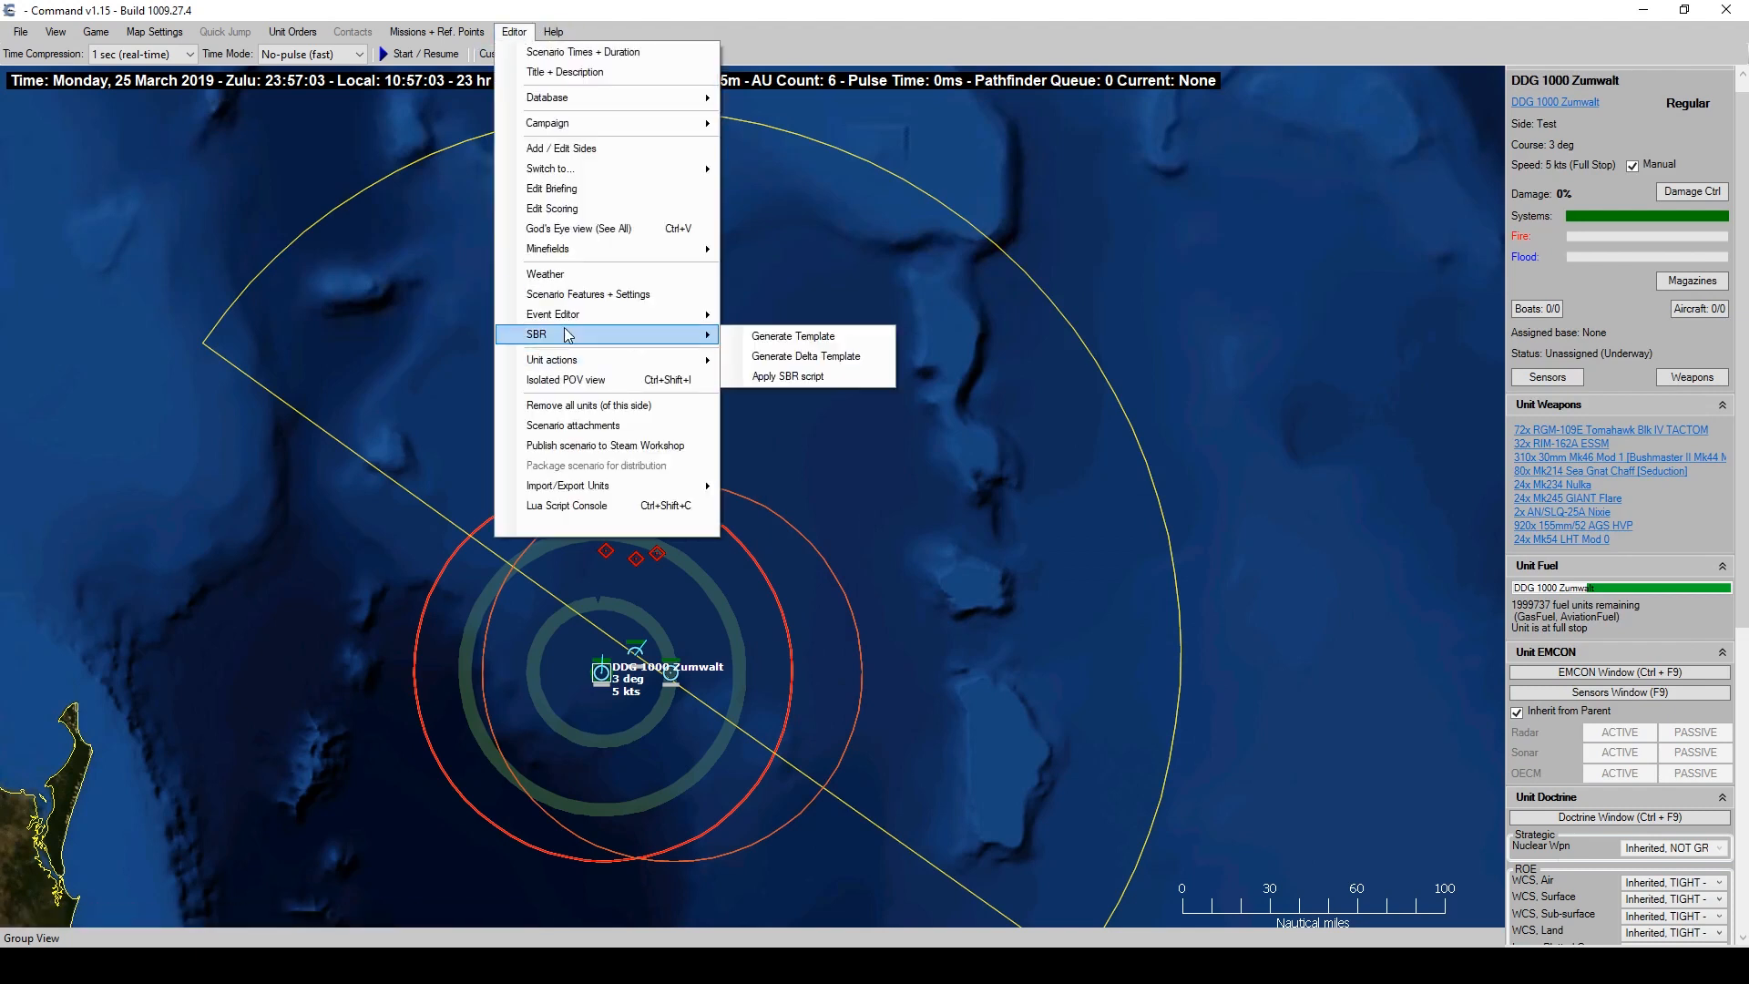
{"action": "left_click", "coordinate": [791, 356]}
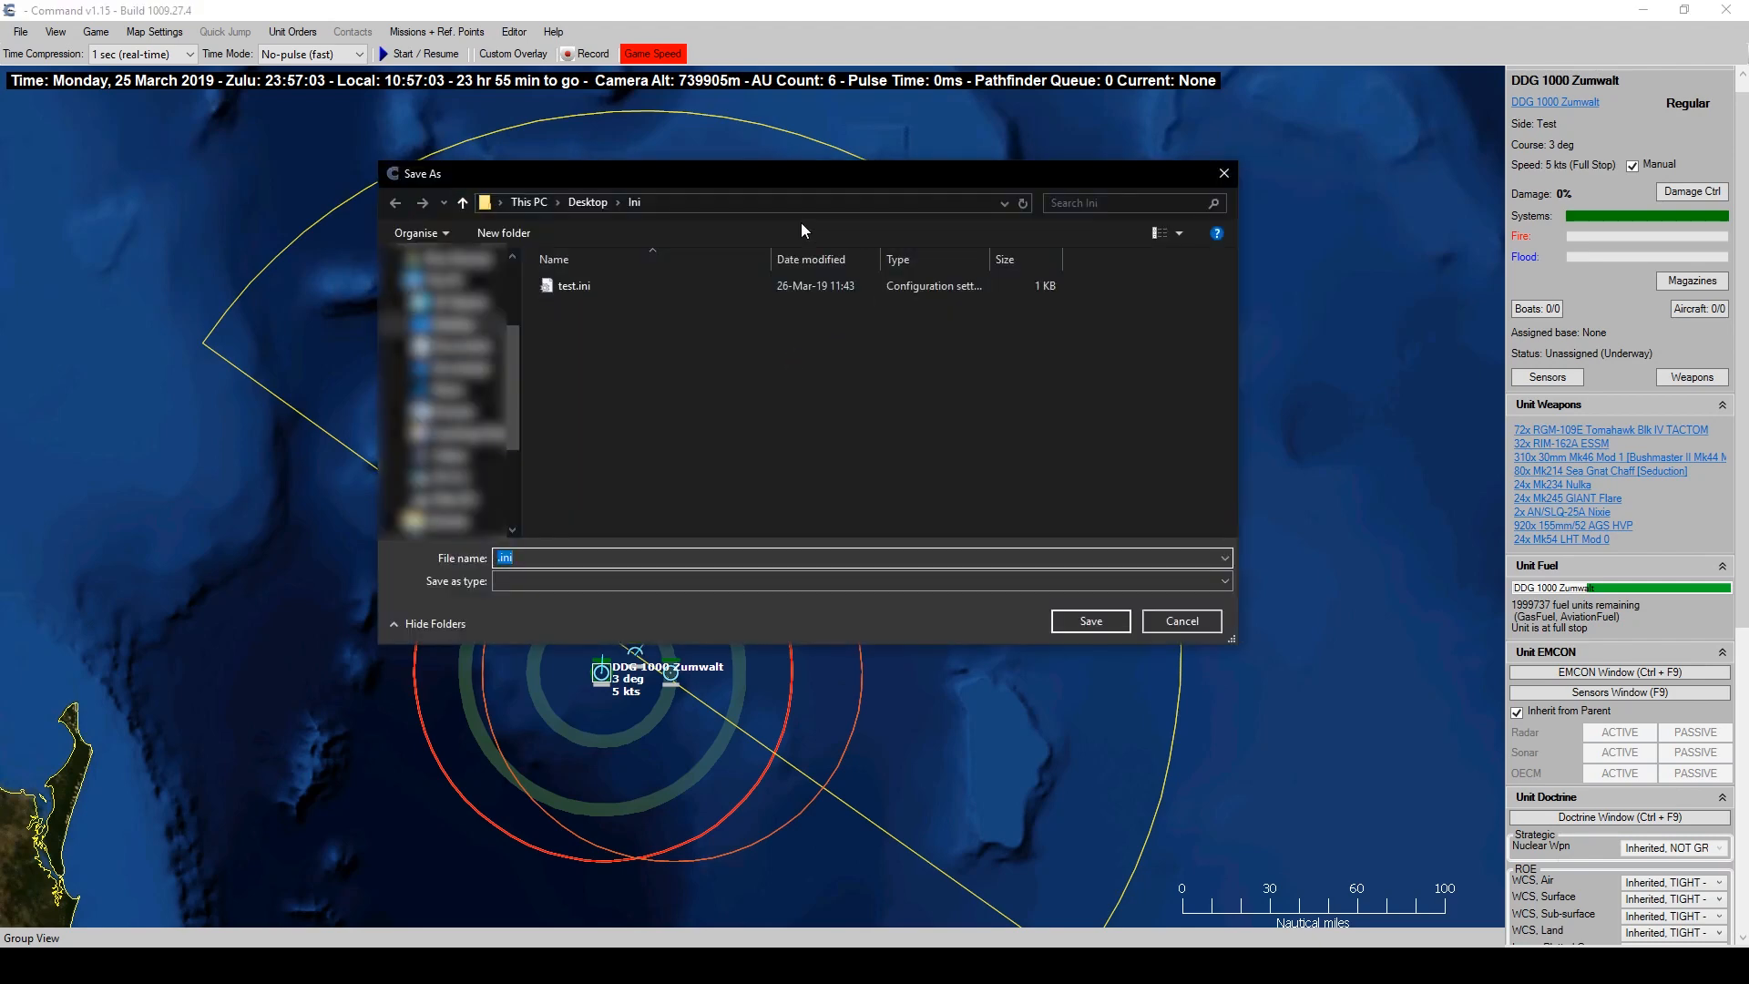
{"action": "left_click", "coordinate": [499, 558]}
{"action": "type", "text": "example"}
{"action": "left_click", "coordinate": [1073, 622]}
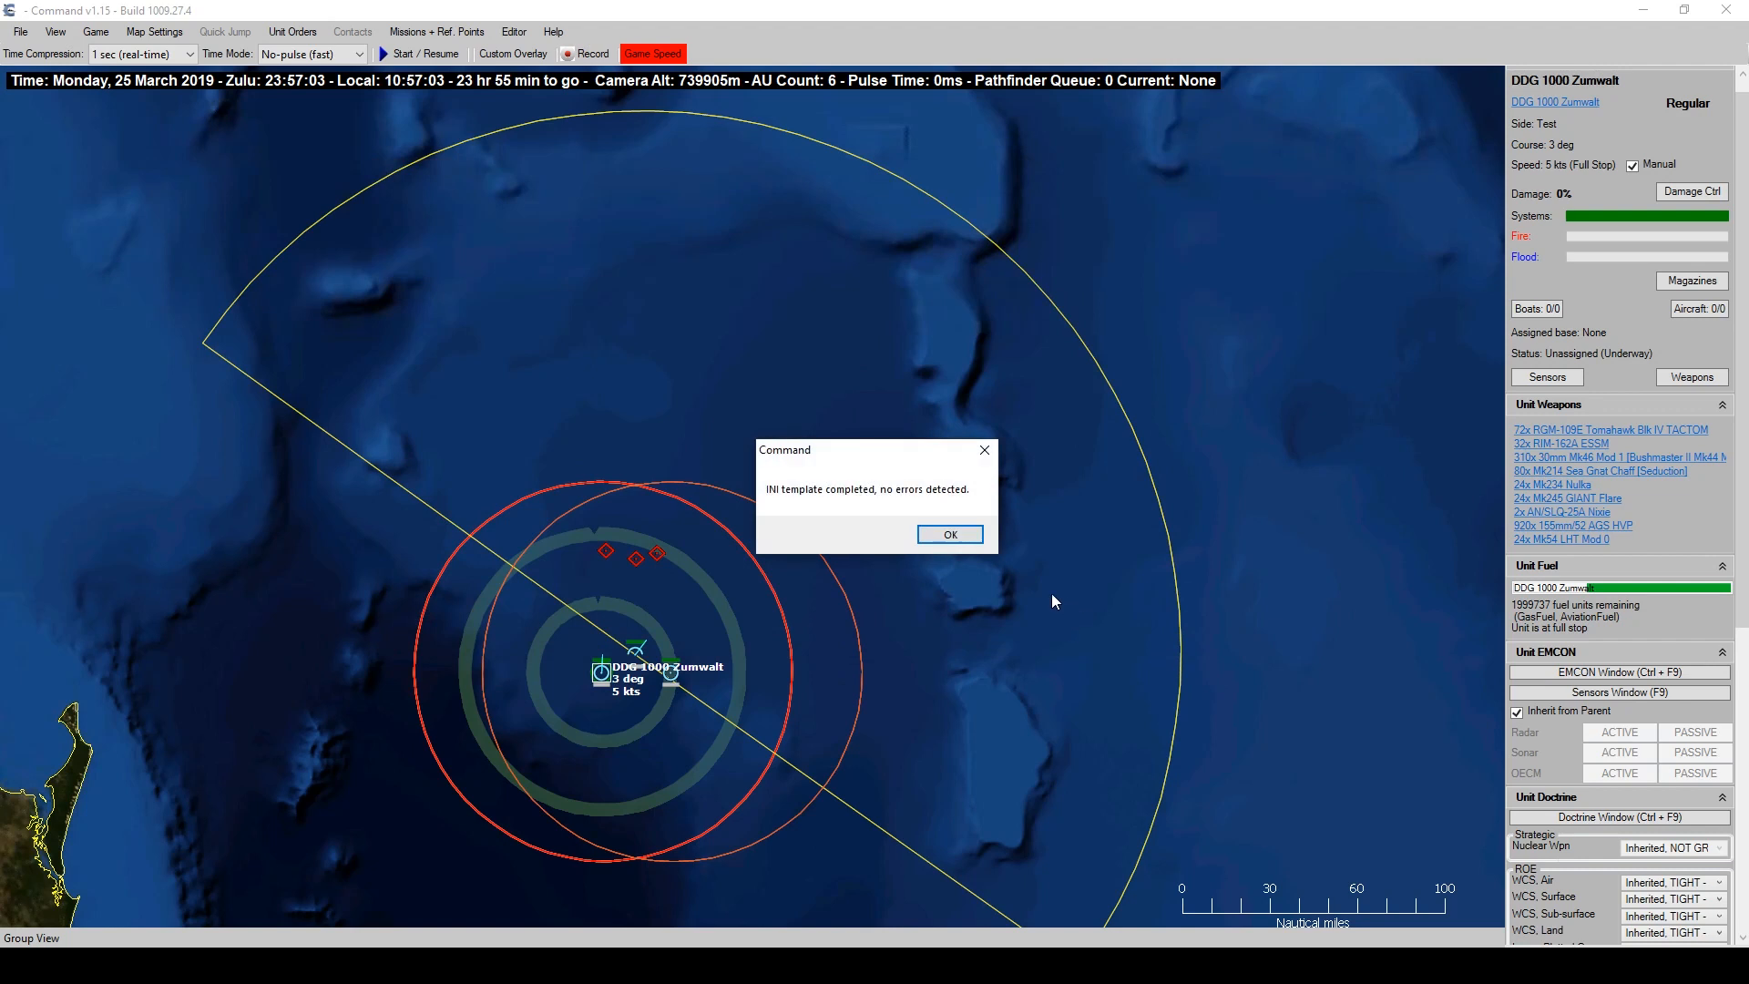
{"action": "left_click", "coordinate": [944, 538]}
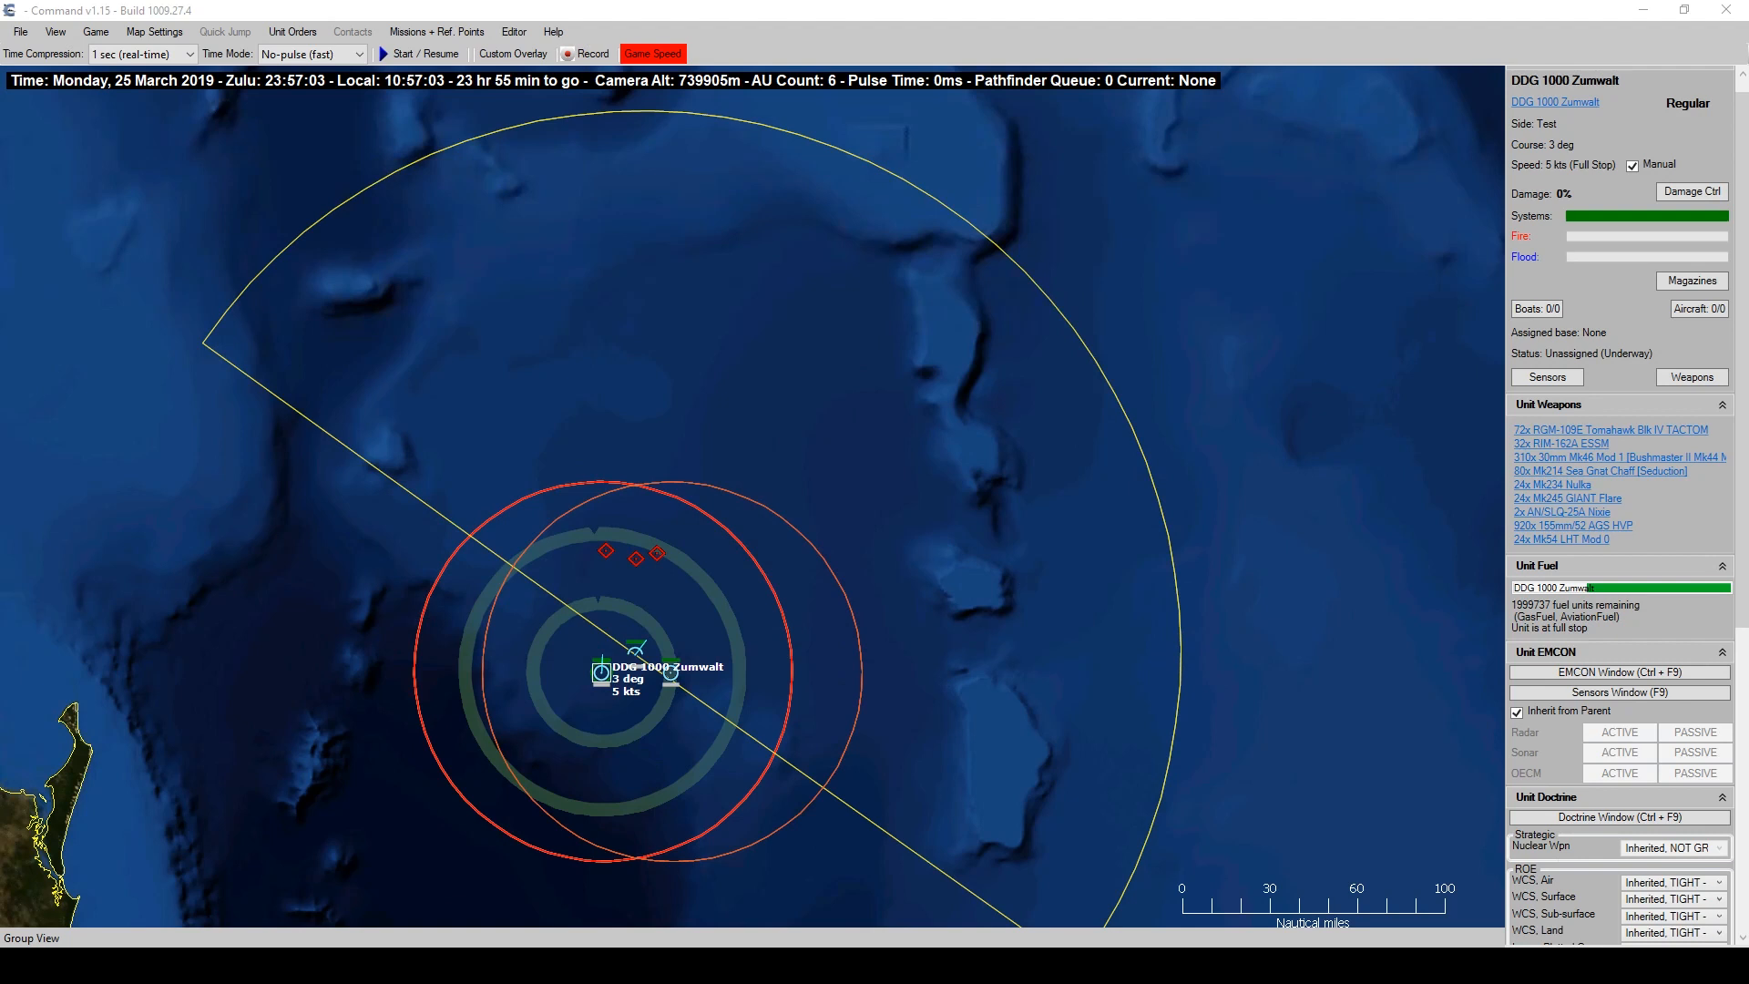
{"action": "key", "text": "alt+Tab"}
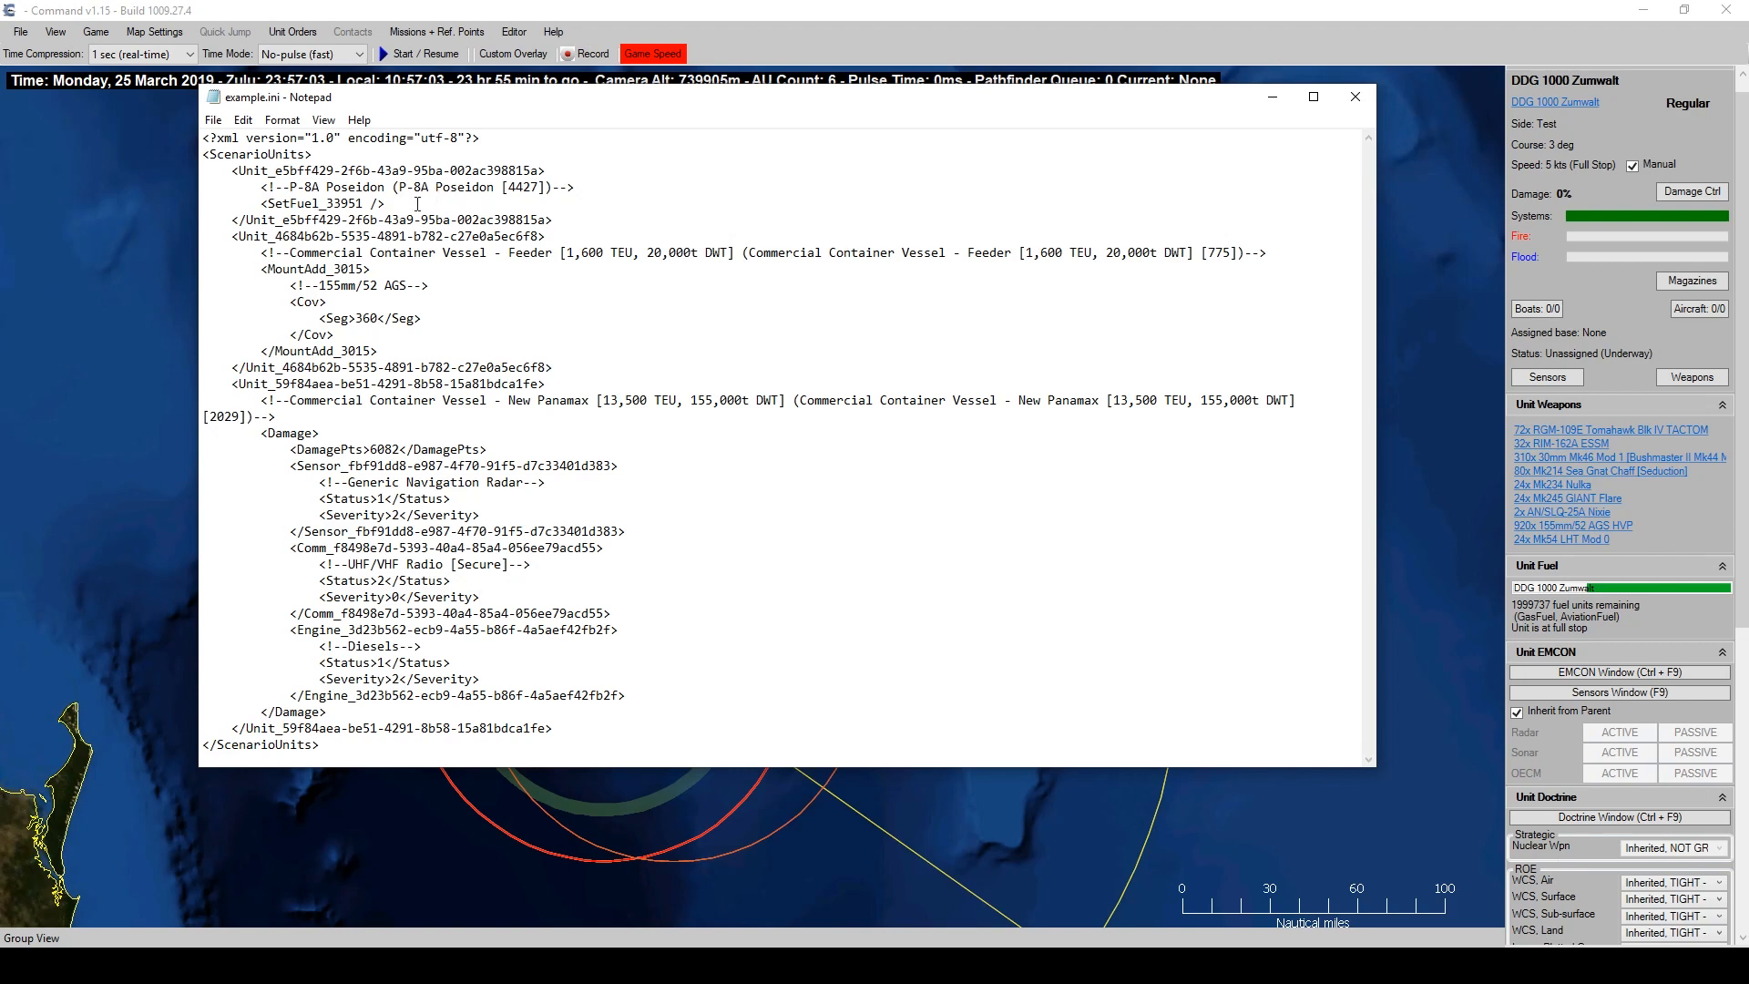
Locate the feeder container vessel's entry among the SetFuel and ship comment lines.
{"action": "mouse_move", "coordinate": [417, 204]}
{"action": "left_mouse_down"}
{"action": "mouse_move", "coordinate": [184, 195]}
{"action": "mouse_move", "coordinate": [391, 221]}
{"action": "mouse_move", "coordinate": [386, 204]}
{"action": "left_mouse_up"}
{"action": "left_click", "coordinate": [381, 204]}
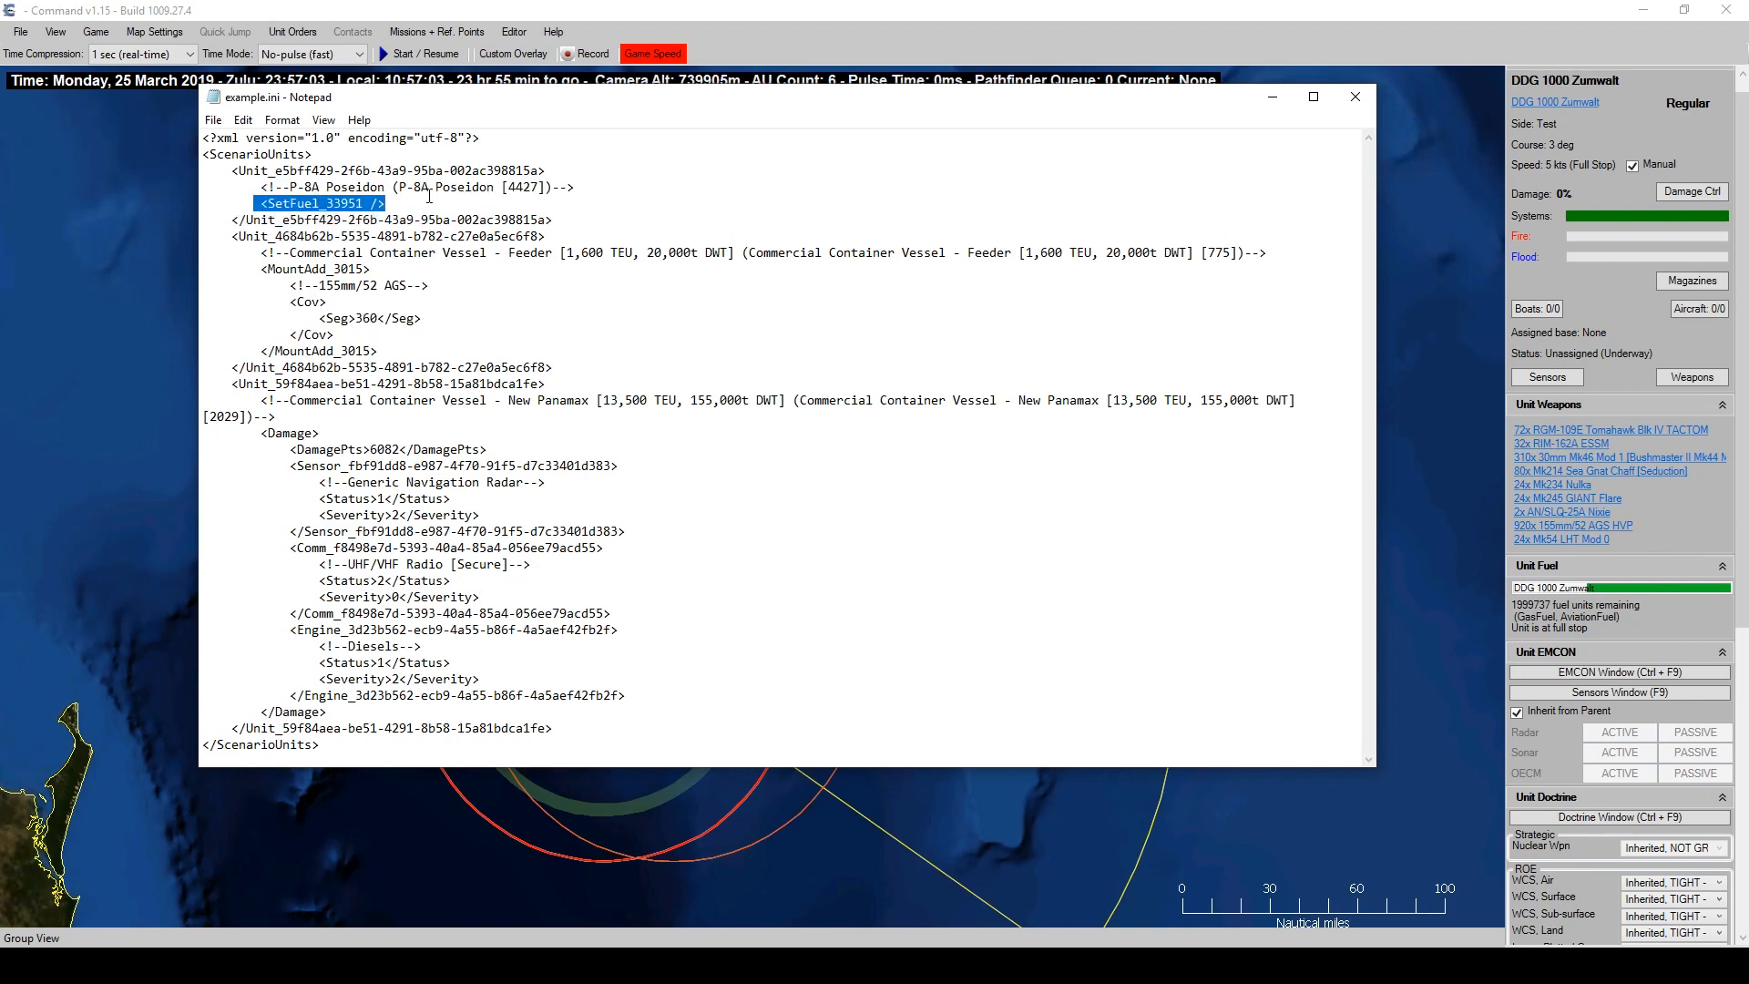
{"action": "double_click", "coordinate": [353, 206]}
{"action": "double_click", "coordinate": [301, 402]}
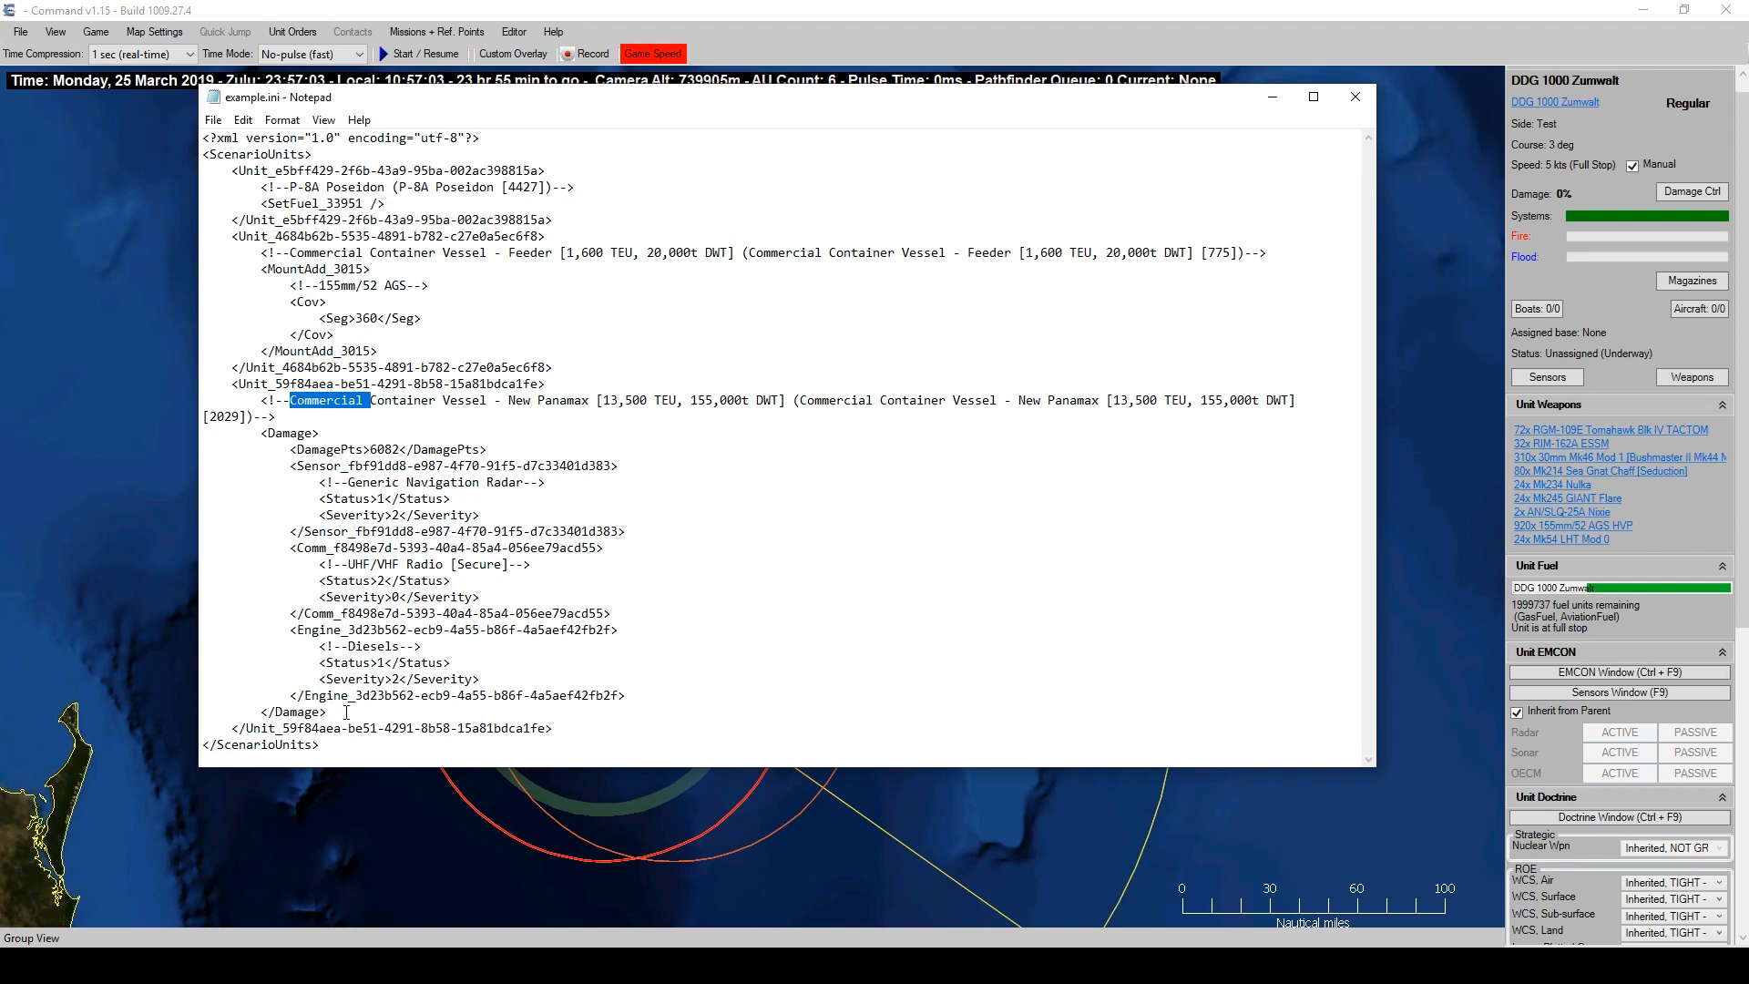
{"action": "left_click", "coordinate": [397, 367]}
{"action": "double_click", "coordinate": [385, 252]}
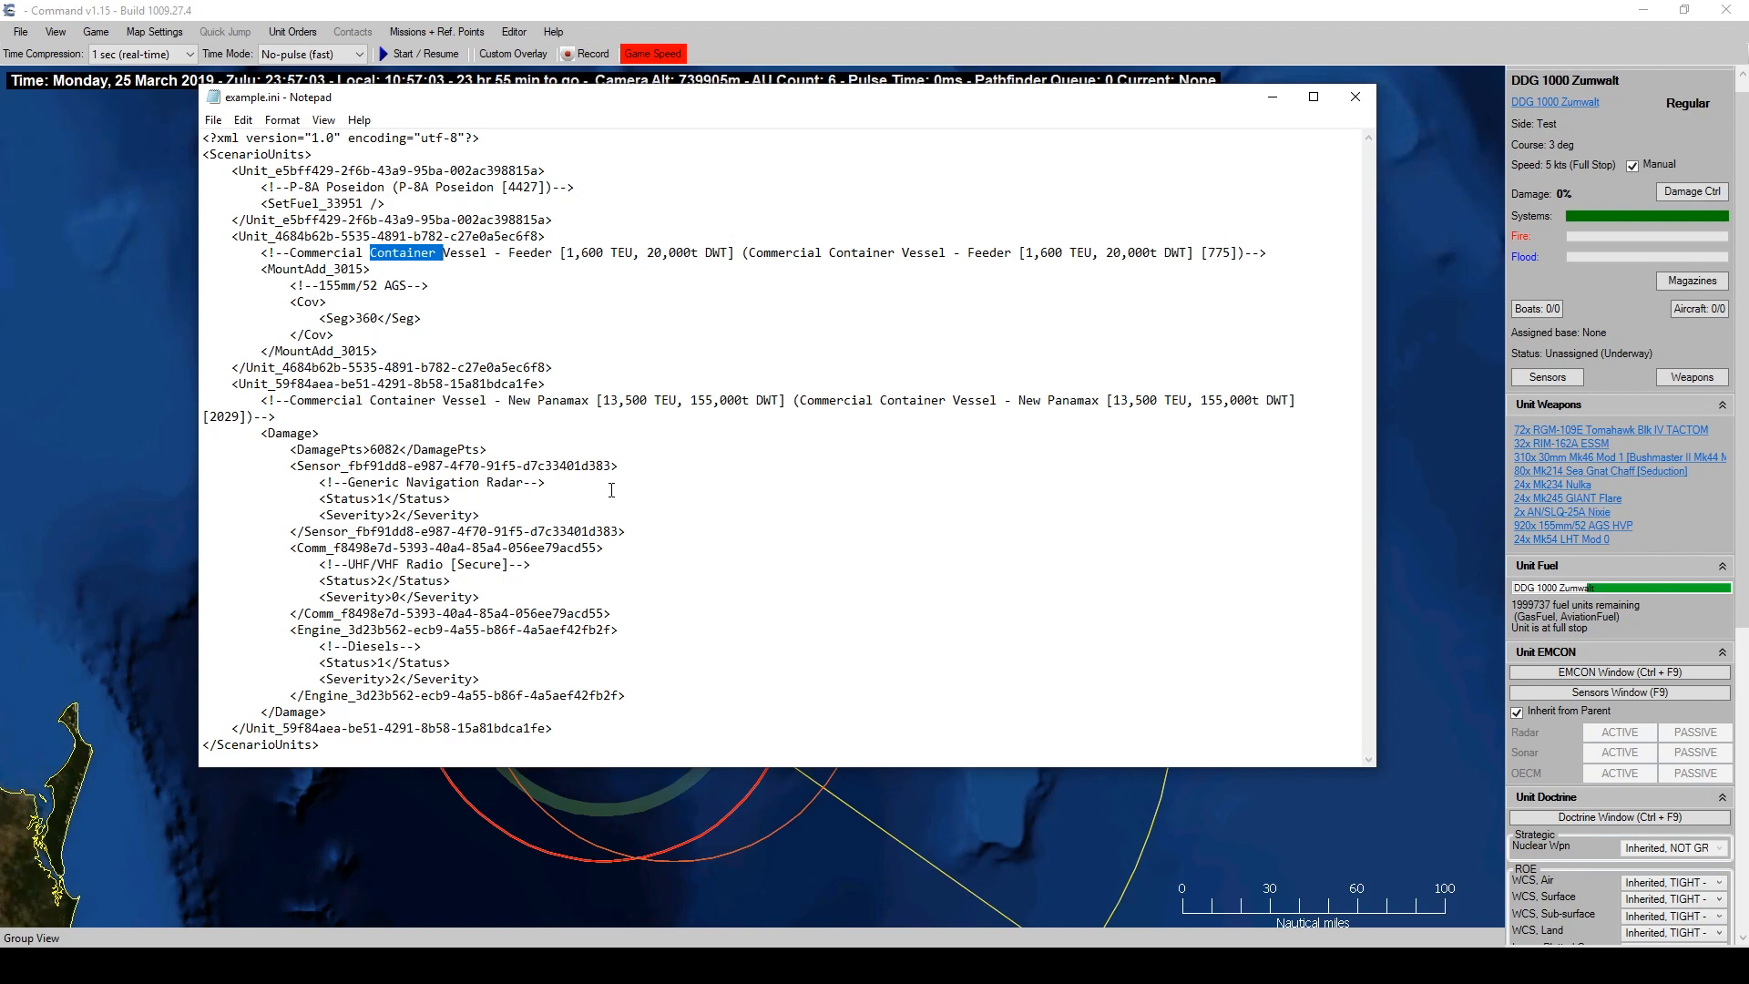
Add a blank line after the feeder vessel's MountAdd_3015 155mm/52 AGS block.
{"action": "left_click_drag", "start_coordinate": [386, 340], "coordinate": [183, 264]}
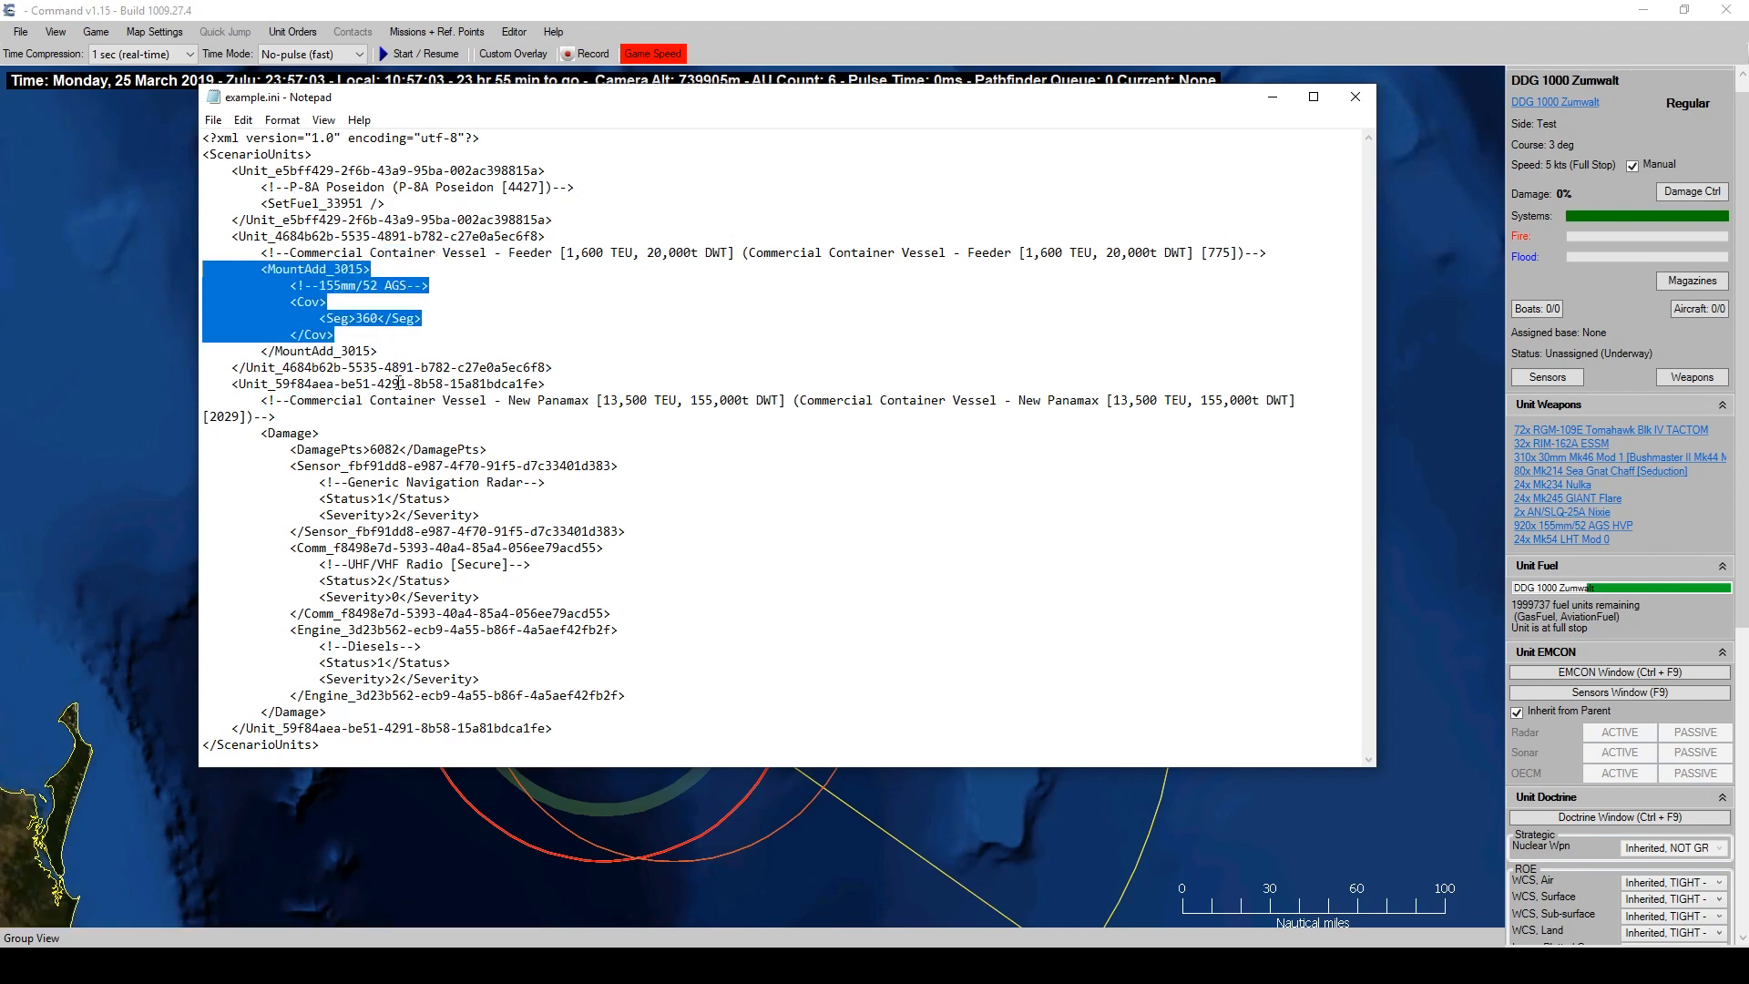
{"action": "left_click", "coordinate": [413, 319]}
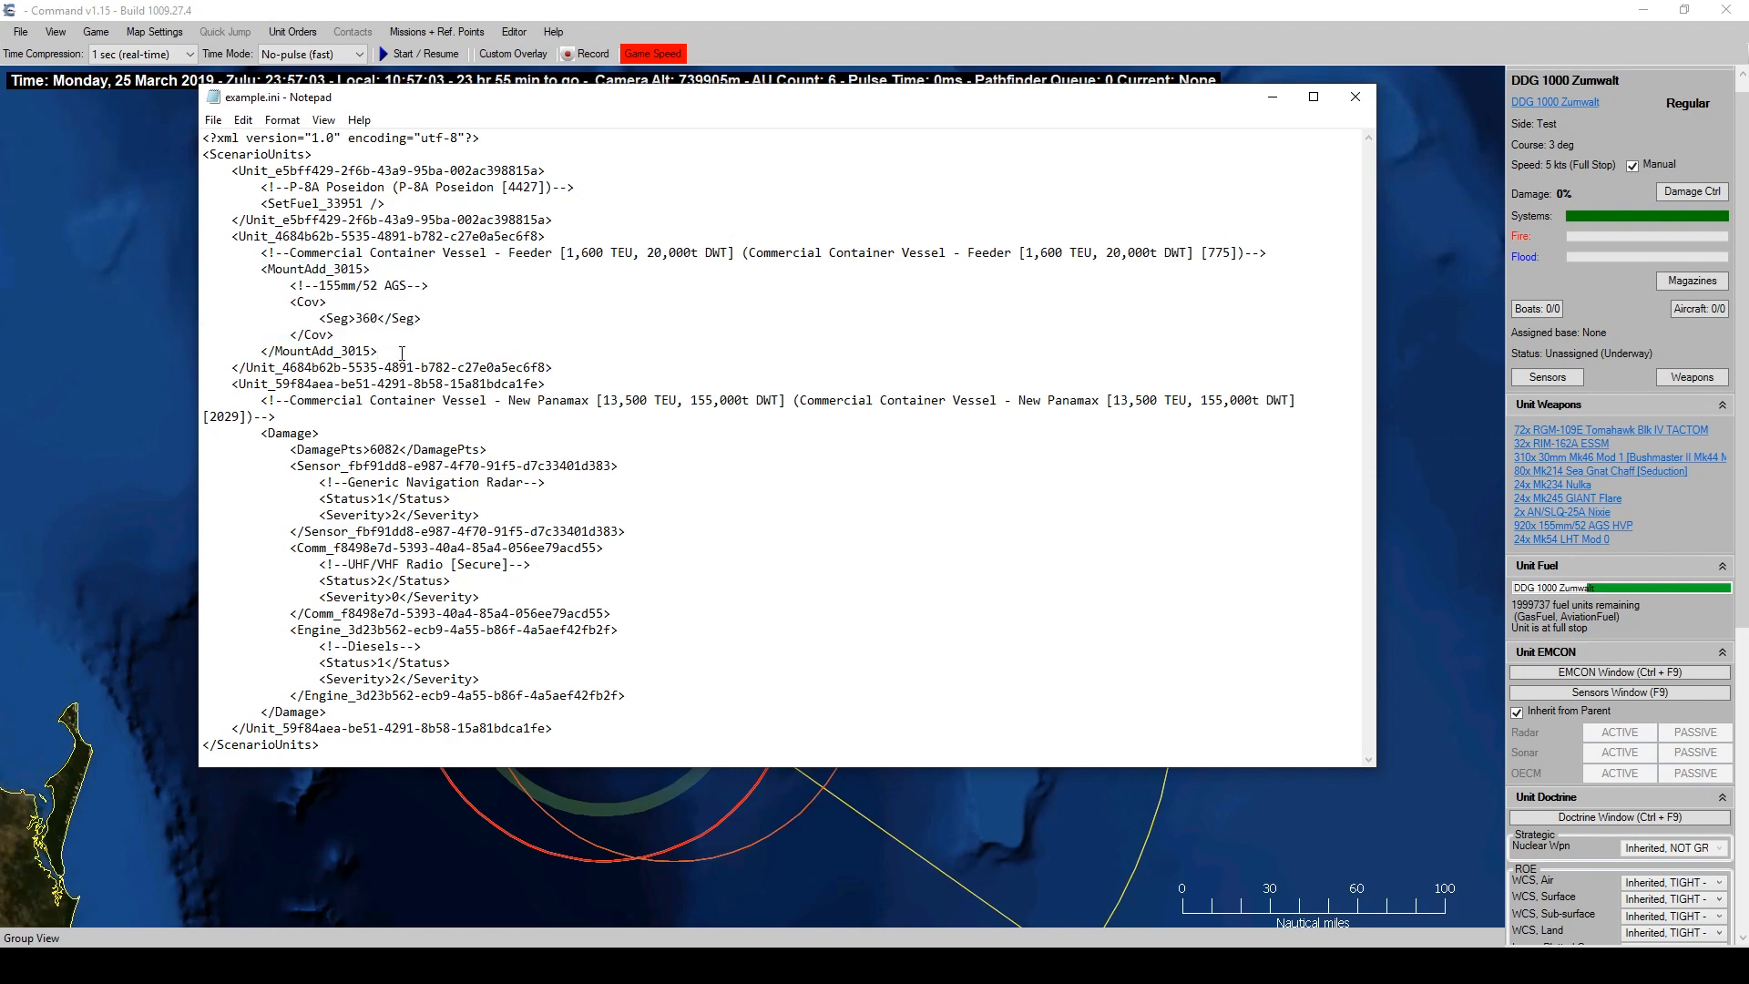
{"action": "left_click", "coordinate": [402, 353]}
{"action": "key", "text": "Return"}
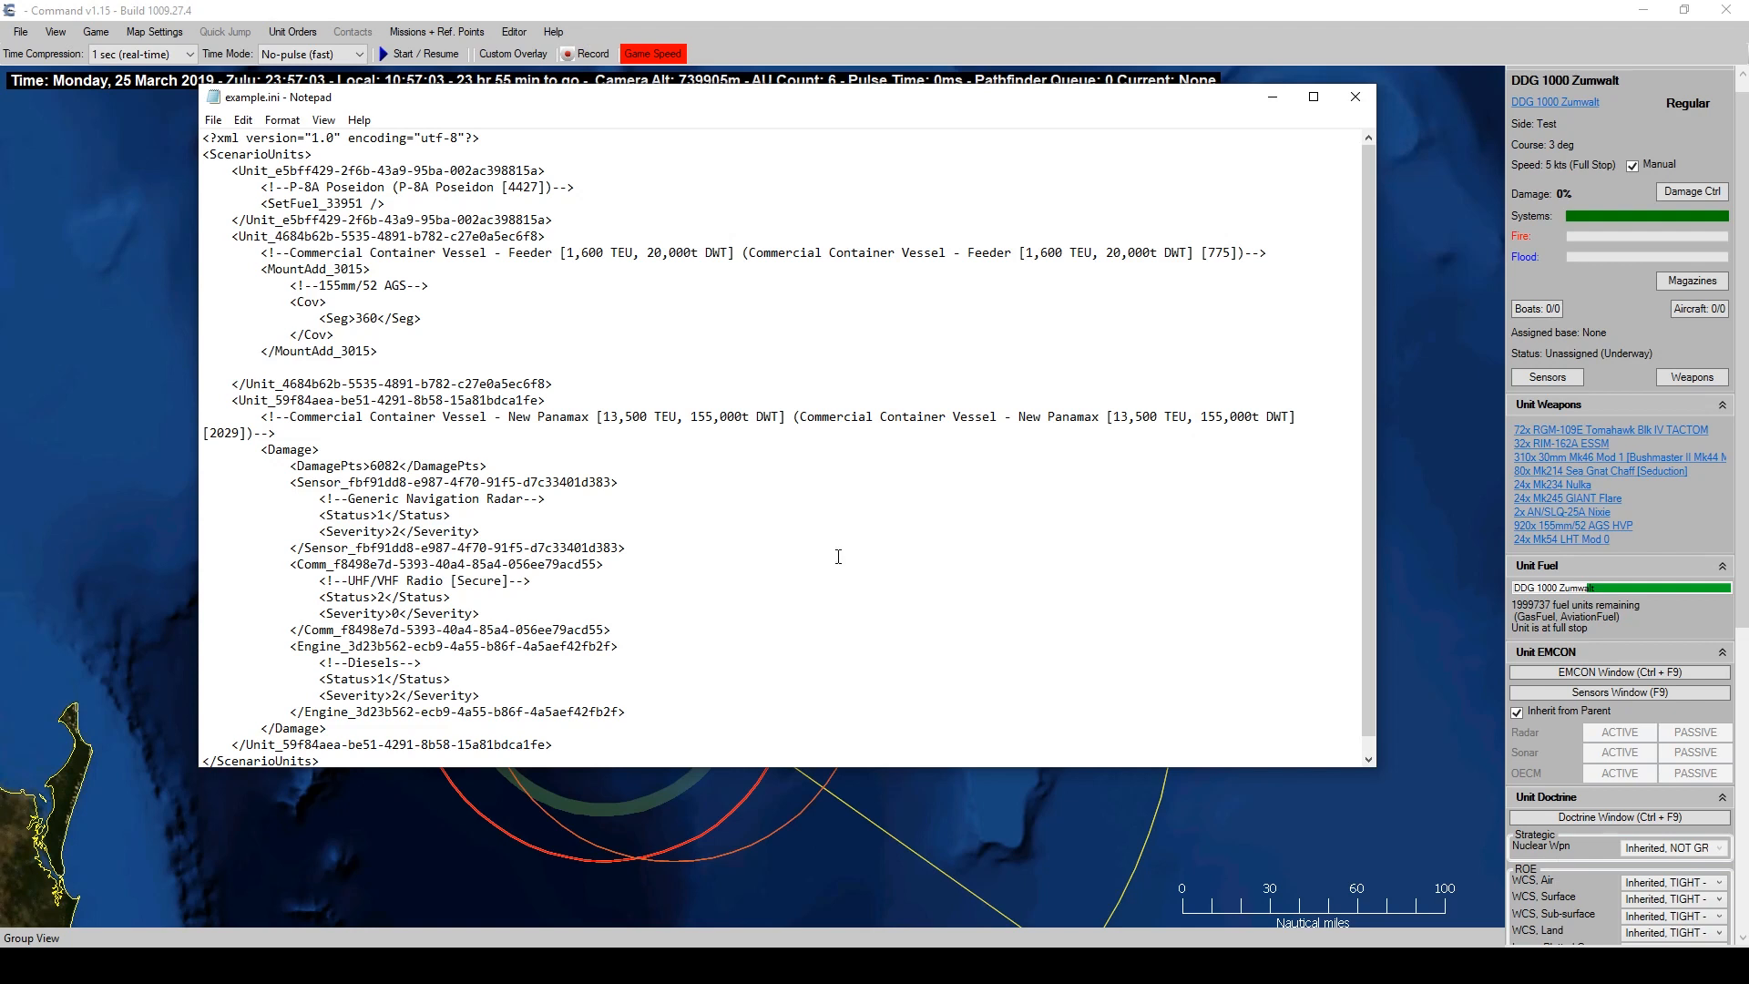
Paste <CommAdd_66 /><!--AEGIS Datalink--> on the blank line and highlight its 66 id.
{"action": "type", "text": "<CommAdd_66 /><!--AEGIS Datalink-->"}
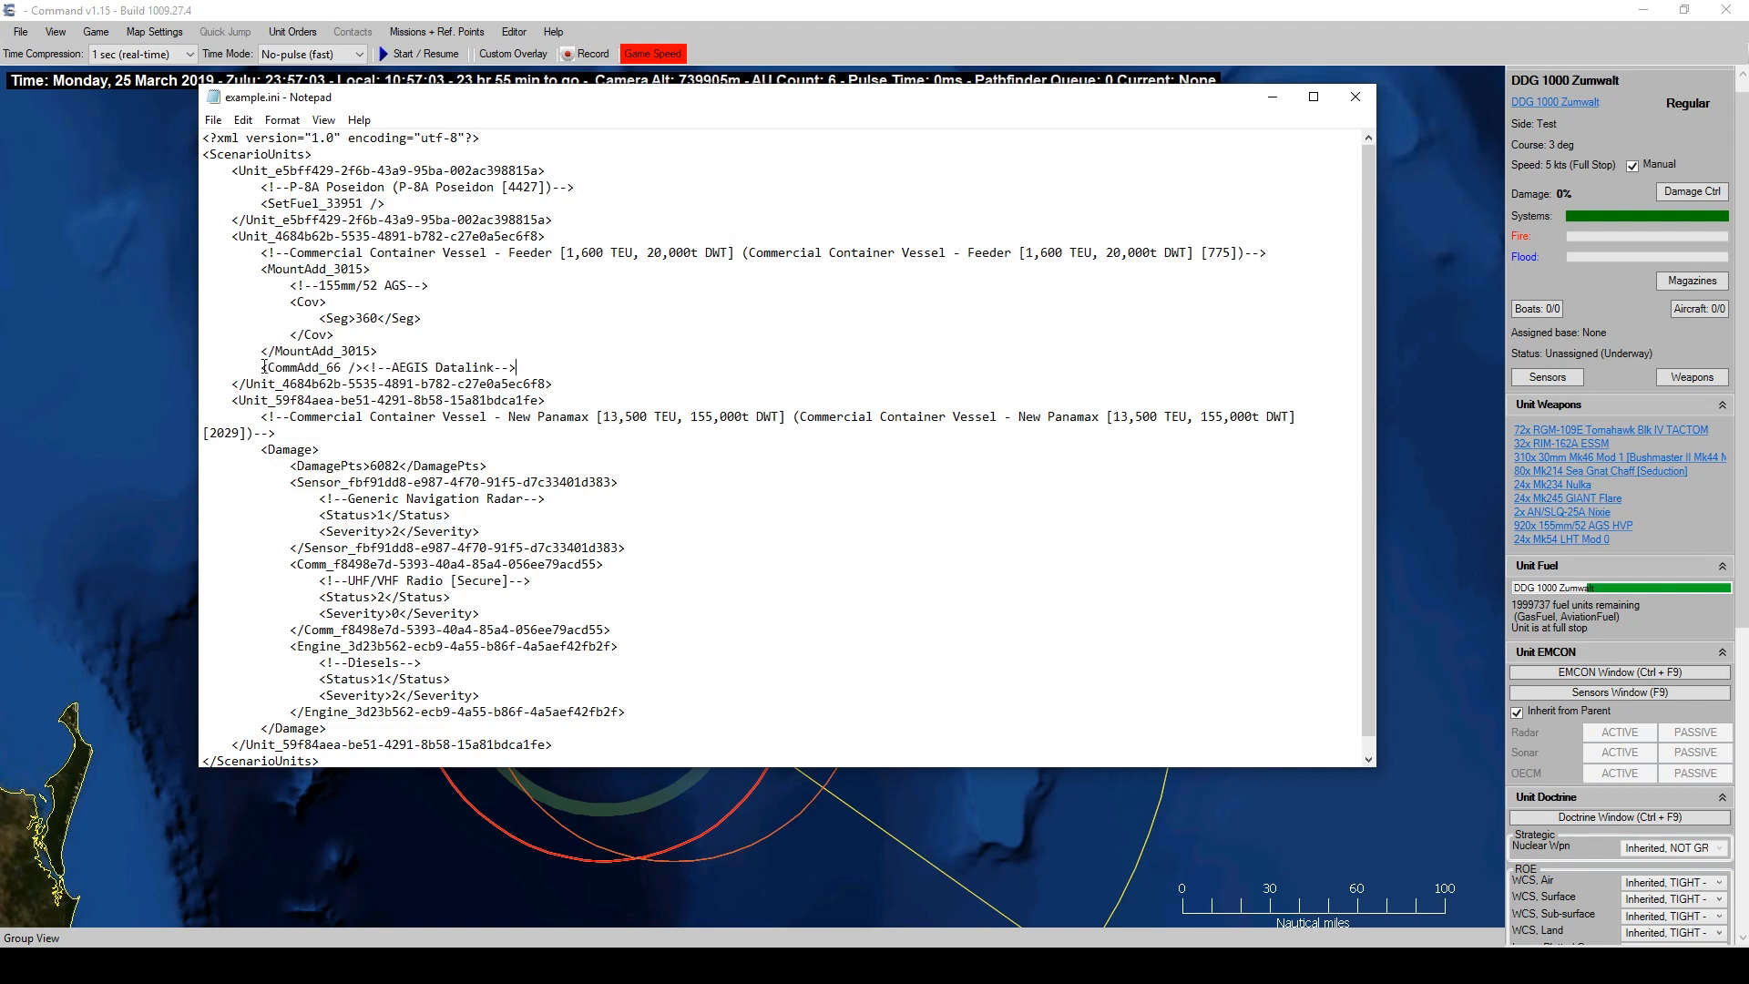
{"action": "left_click_drag", "start_coordinate": [263, 367], "coordinate": [270, 368]}
{"action": "left_click", "coordinate": [422, 426]}
{"action": "left_click_drag", "start_coordinate": [327, 367], "coordinate": [341, 368]}
{"action": "left_click_drag", "start_coordinate": [363, 368], "coordinate": [565, 369]}
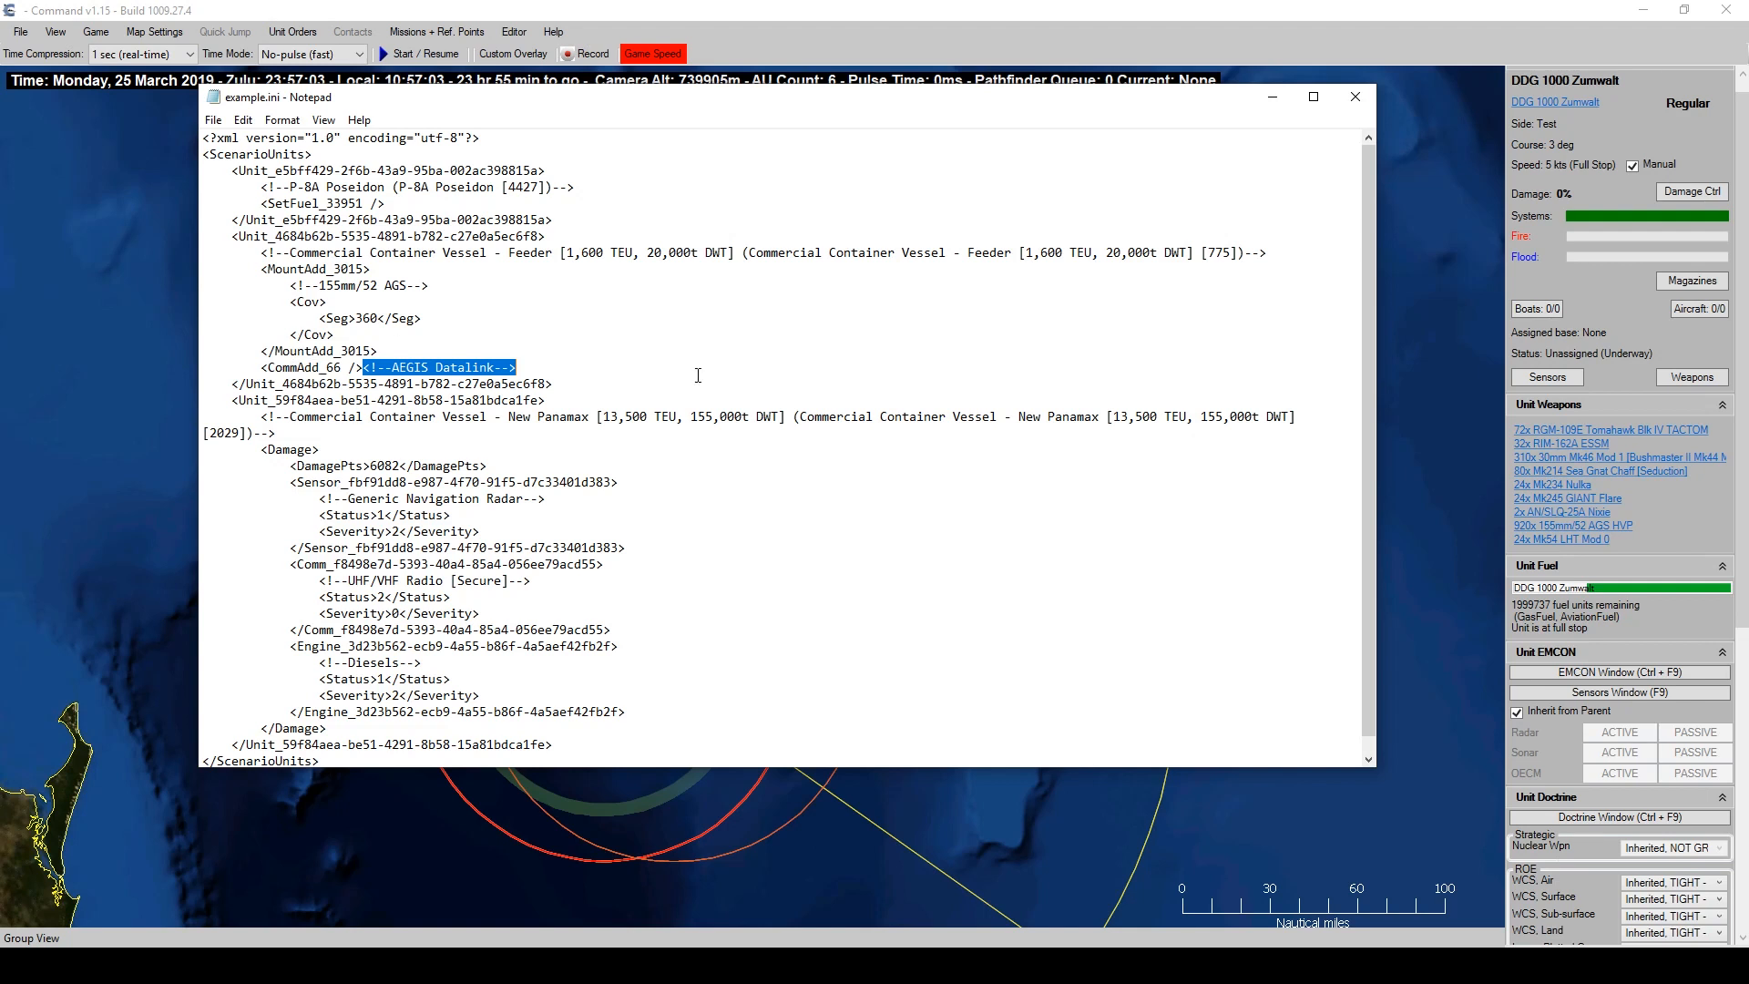
{"action": "left_click_drag", "start_coordinate": [402, 368], "coordinate": [472, 368]}
{"action": "left_click", "coordinate": [534, 432]}
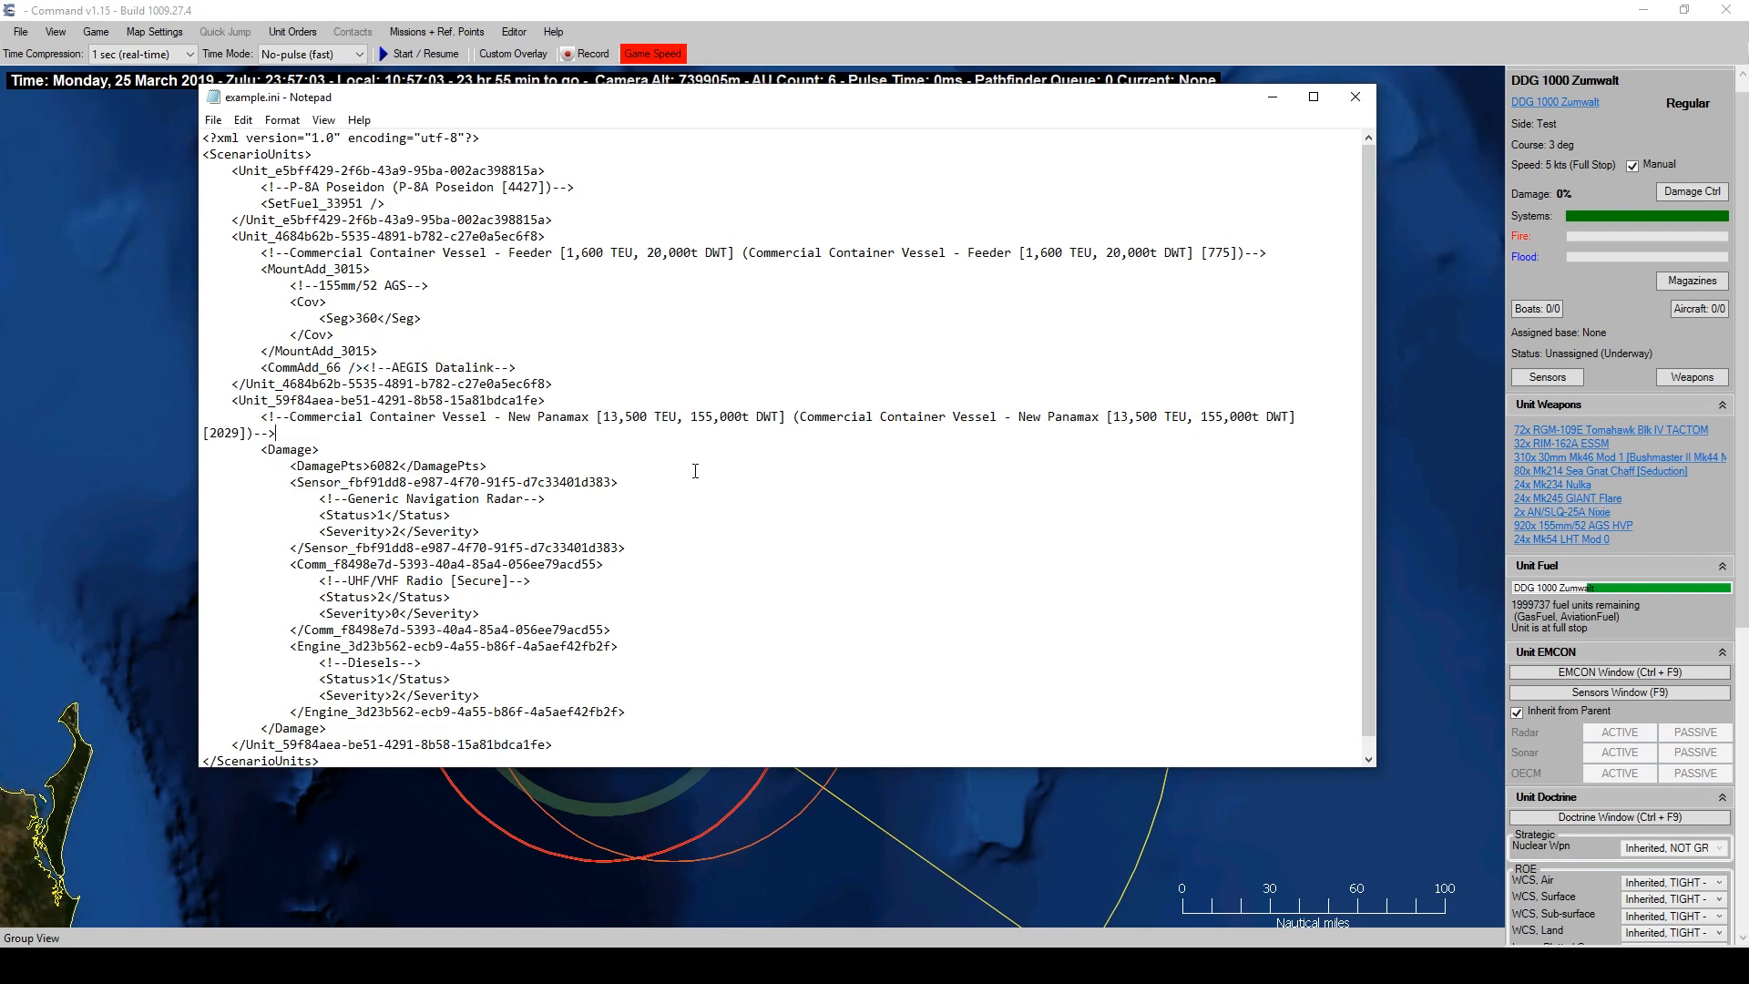
Save example.ini and minimize Notepad.
{"action": "left_click", "coordinate": [217, 121]}
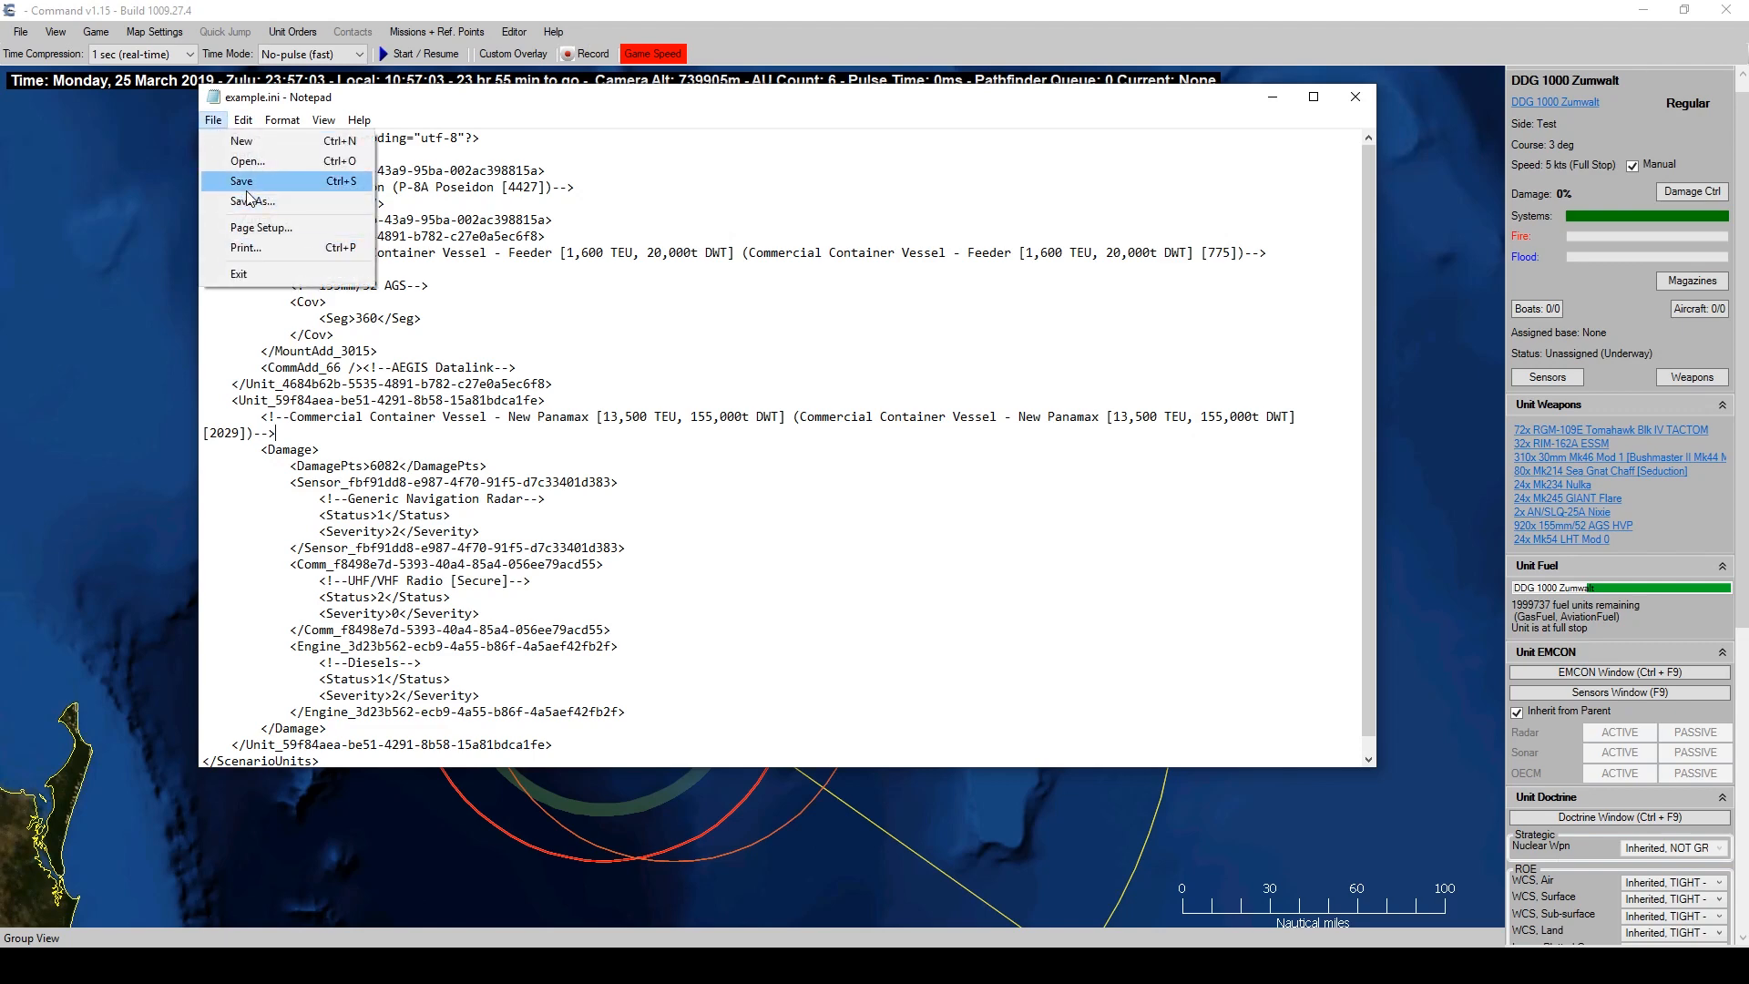
{"action": "left_click", "coordinate": [247, 187]}
{"action": "left_click", "coordinate": [1271, 98]}
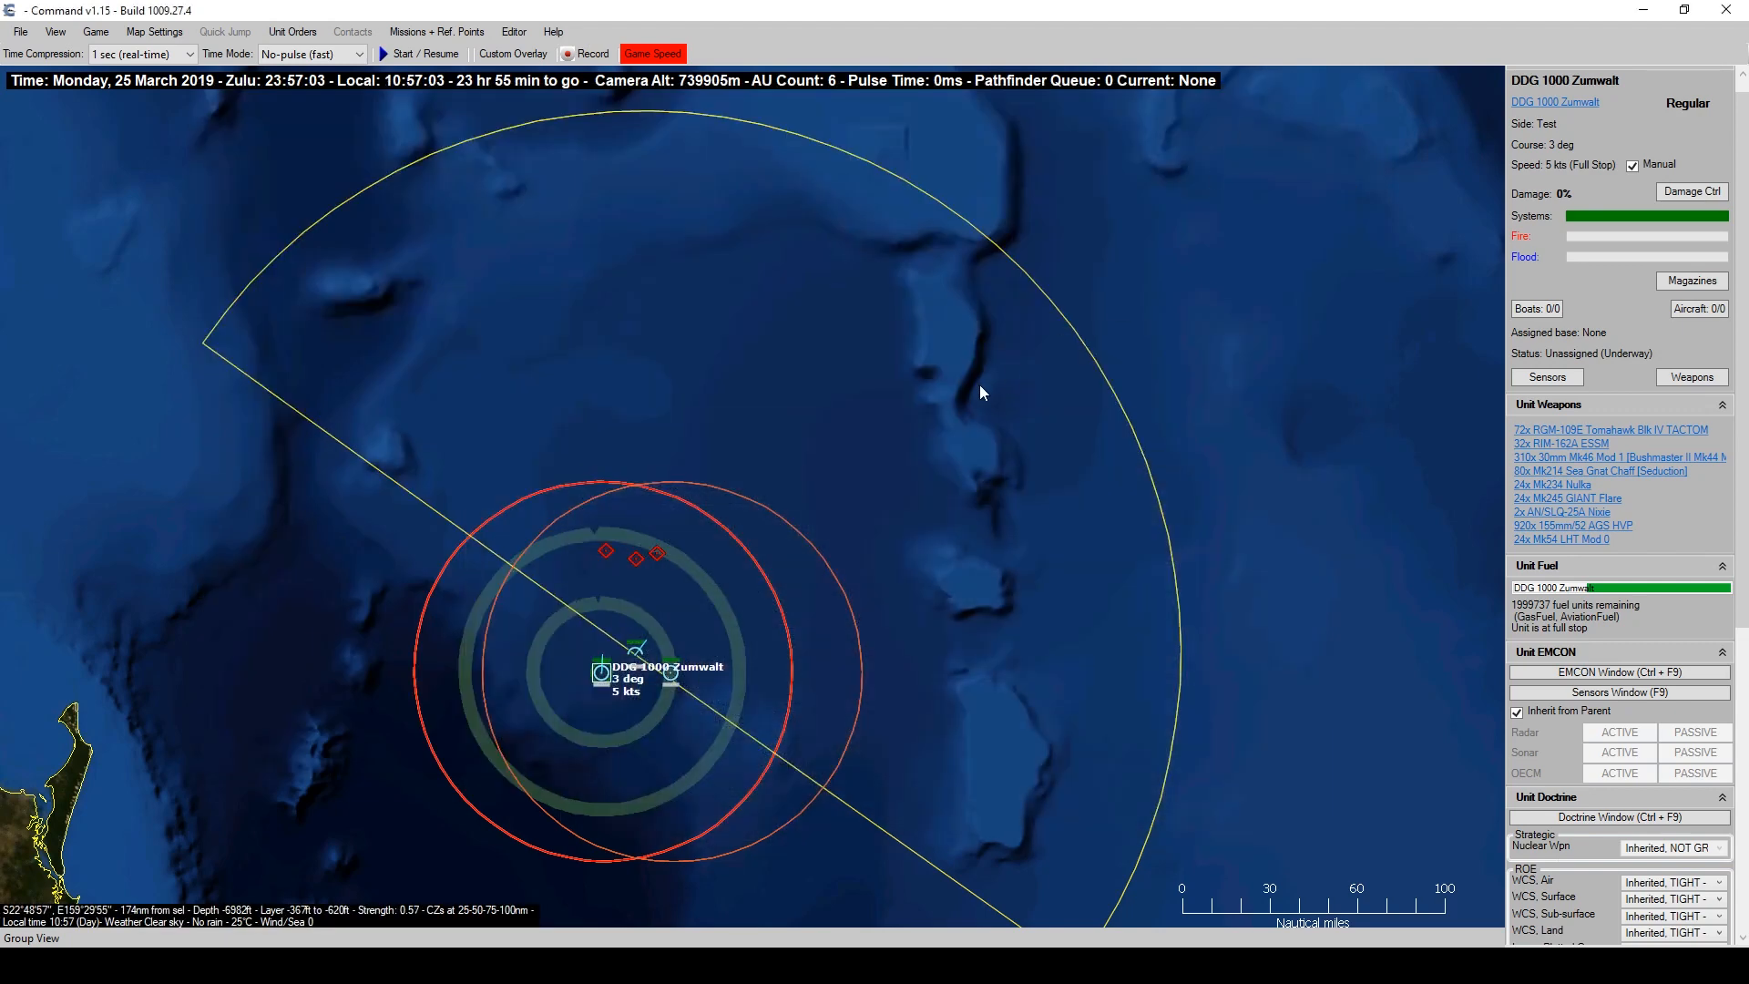
Apply example.ini as an SBR script, then check the vessel's damage status.
{"action": "left_click", "coordinate": [513, 32]}
{"action": "mouse_move", "coordinate": [545, 316]}
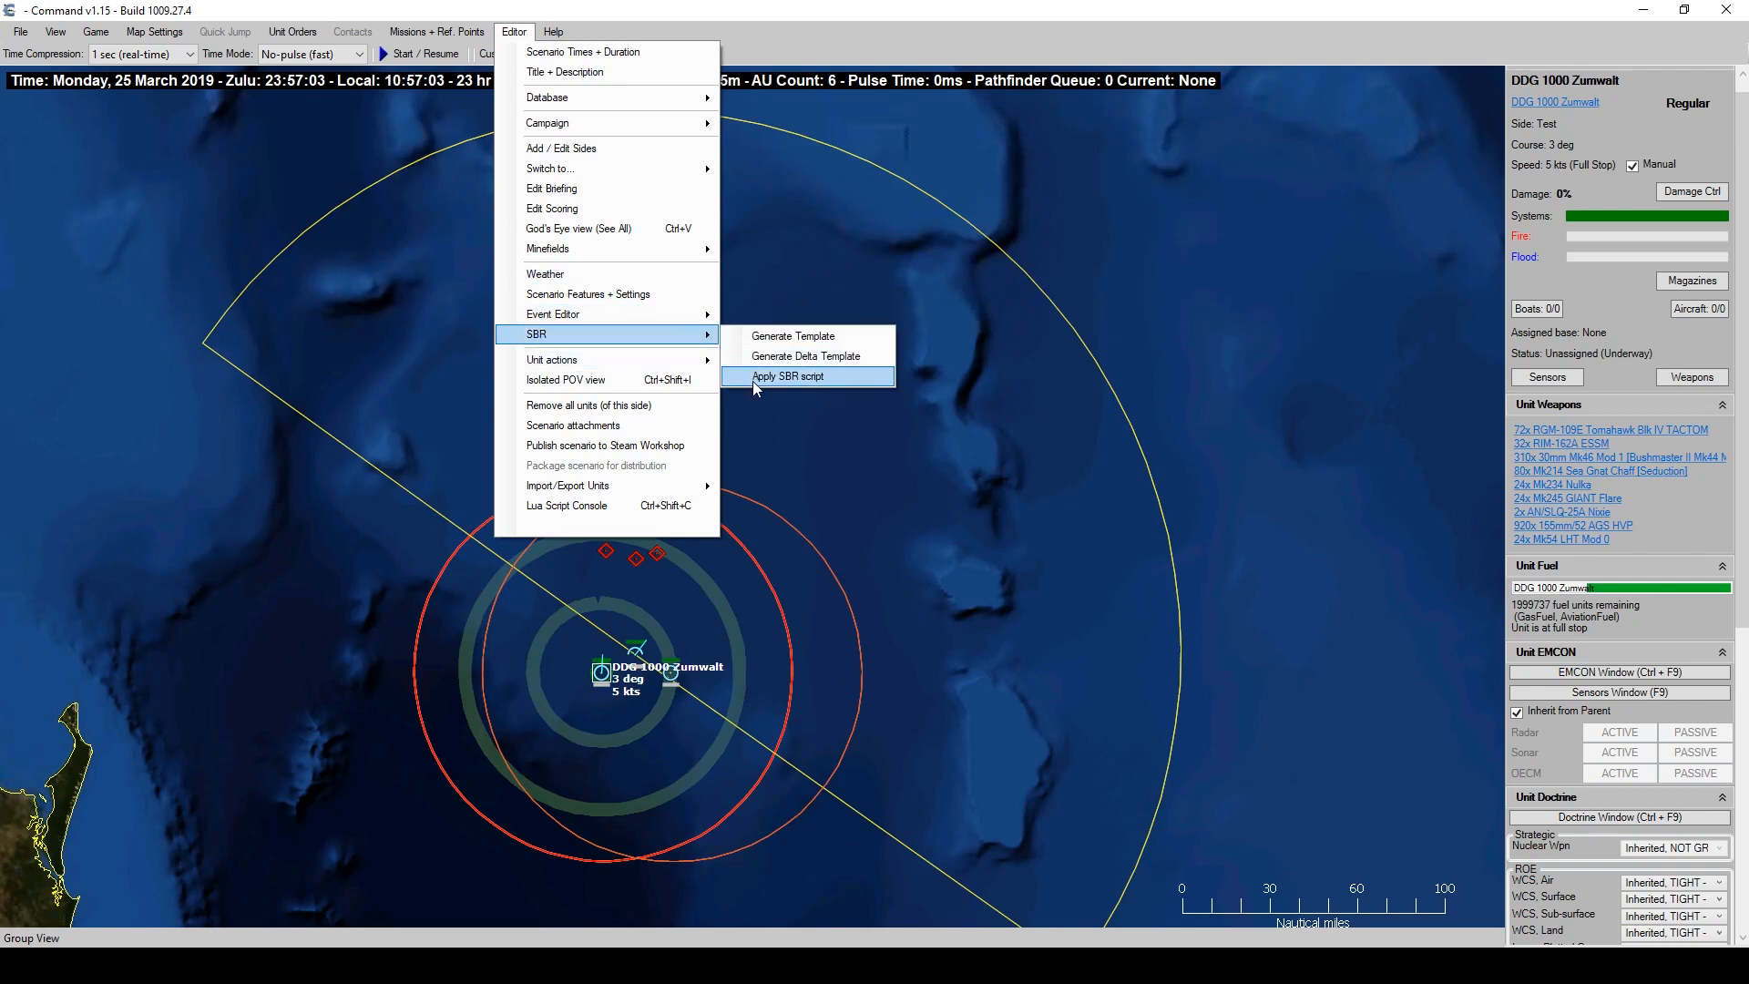
{"action": "left_click", "coordinate": [752, 381]}
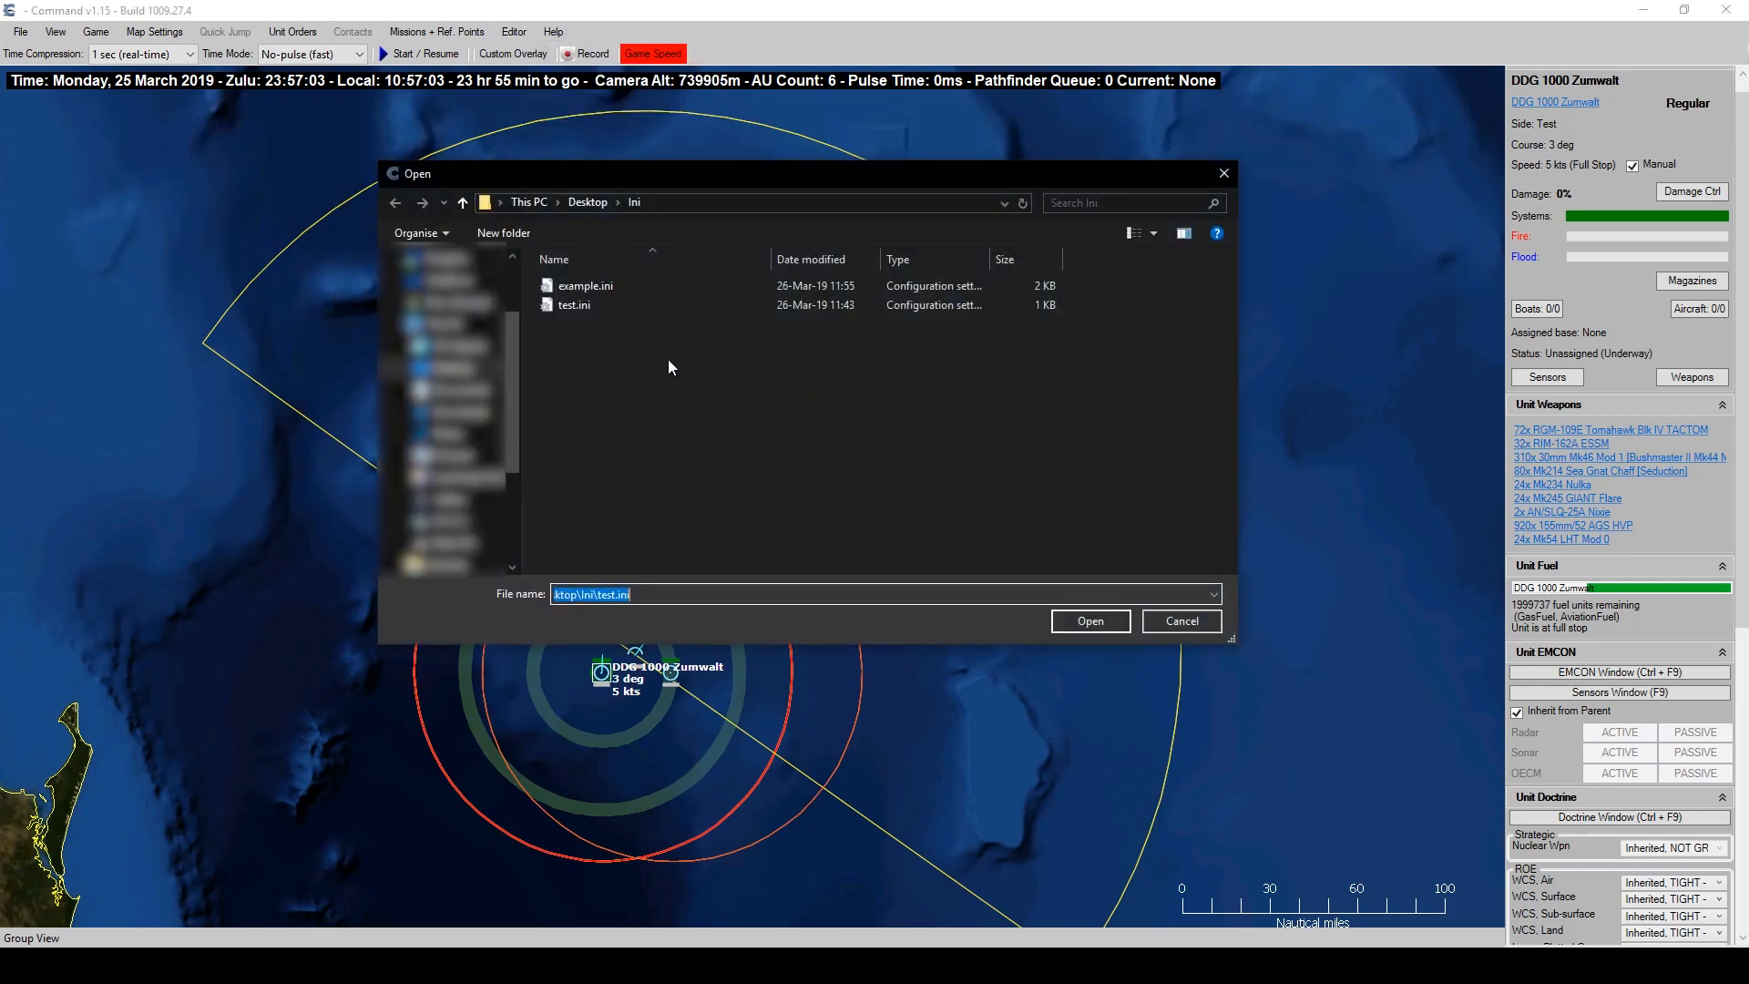
{"action": "left_click", "coordinate": [598, 290]}
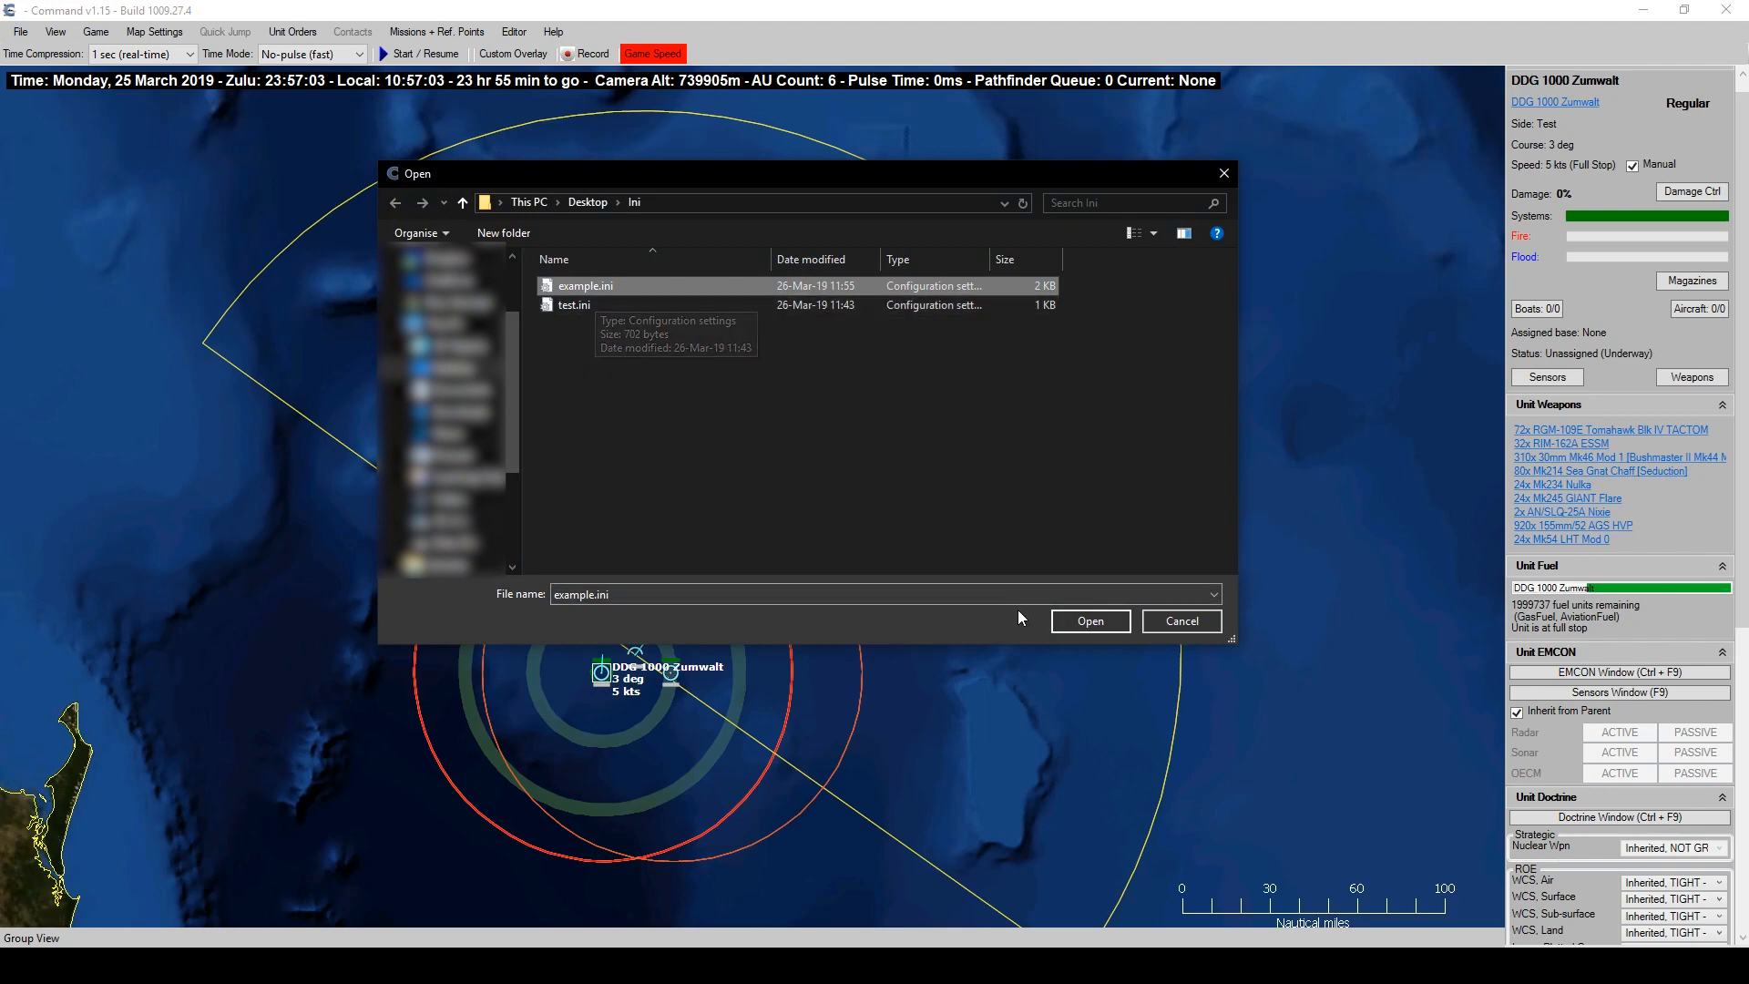
{"action": "left_click", "coordinate": [1079, 623]}
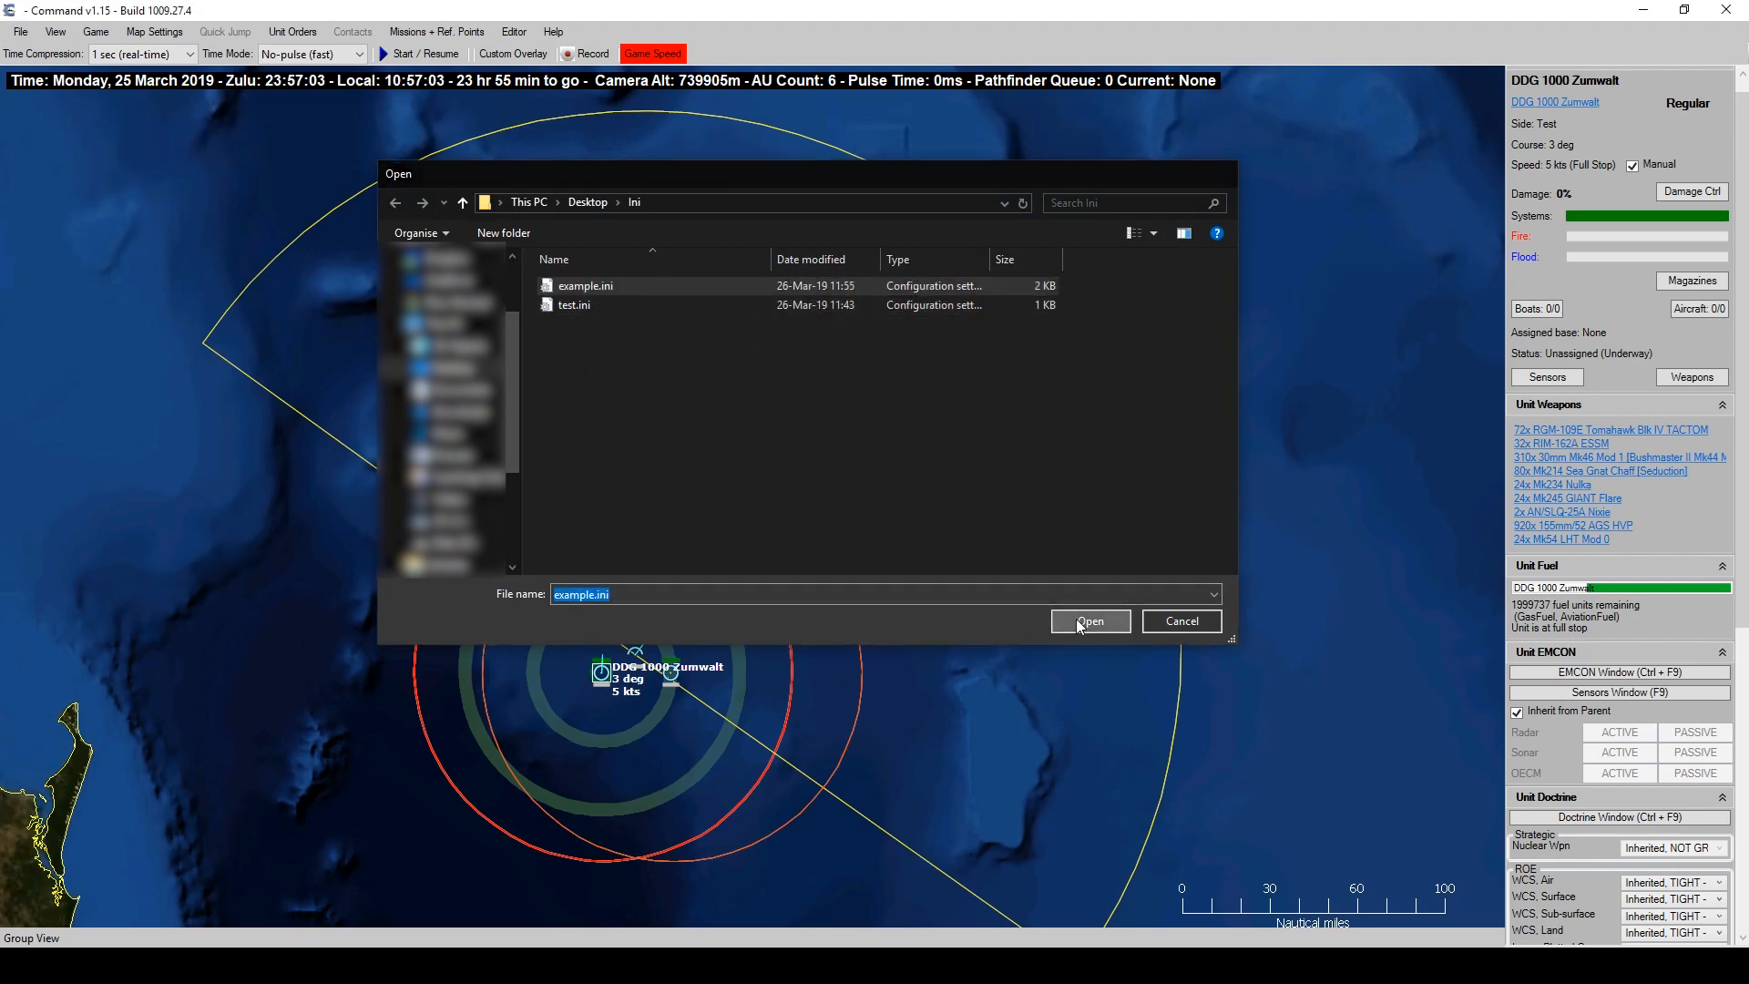
{"action": "left_click", "coordinate": [926, 534]}
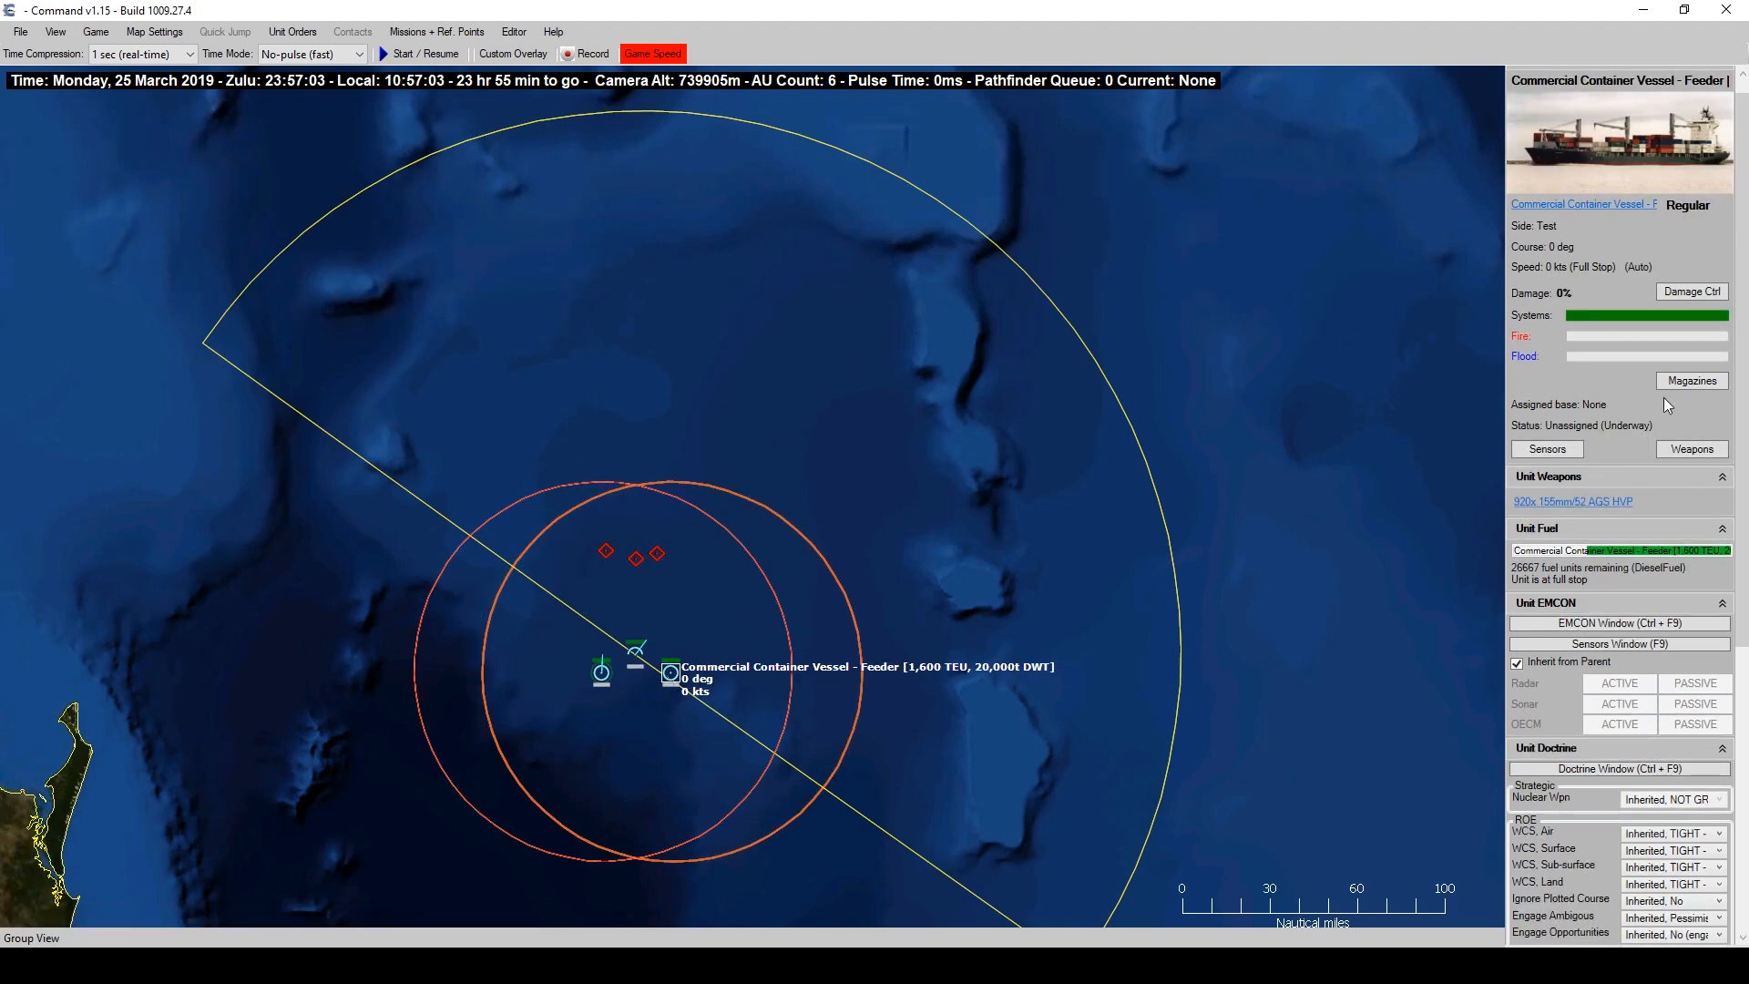
{"action": "left_click", "coordinate": [1704, 292]}
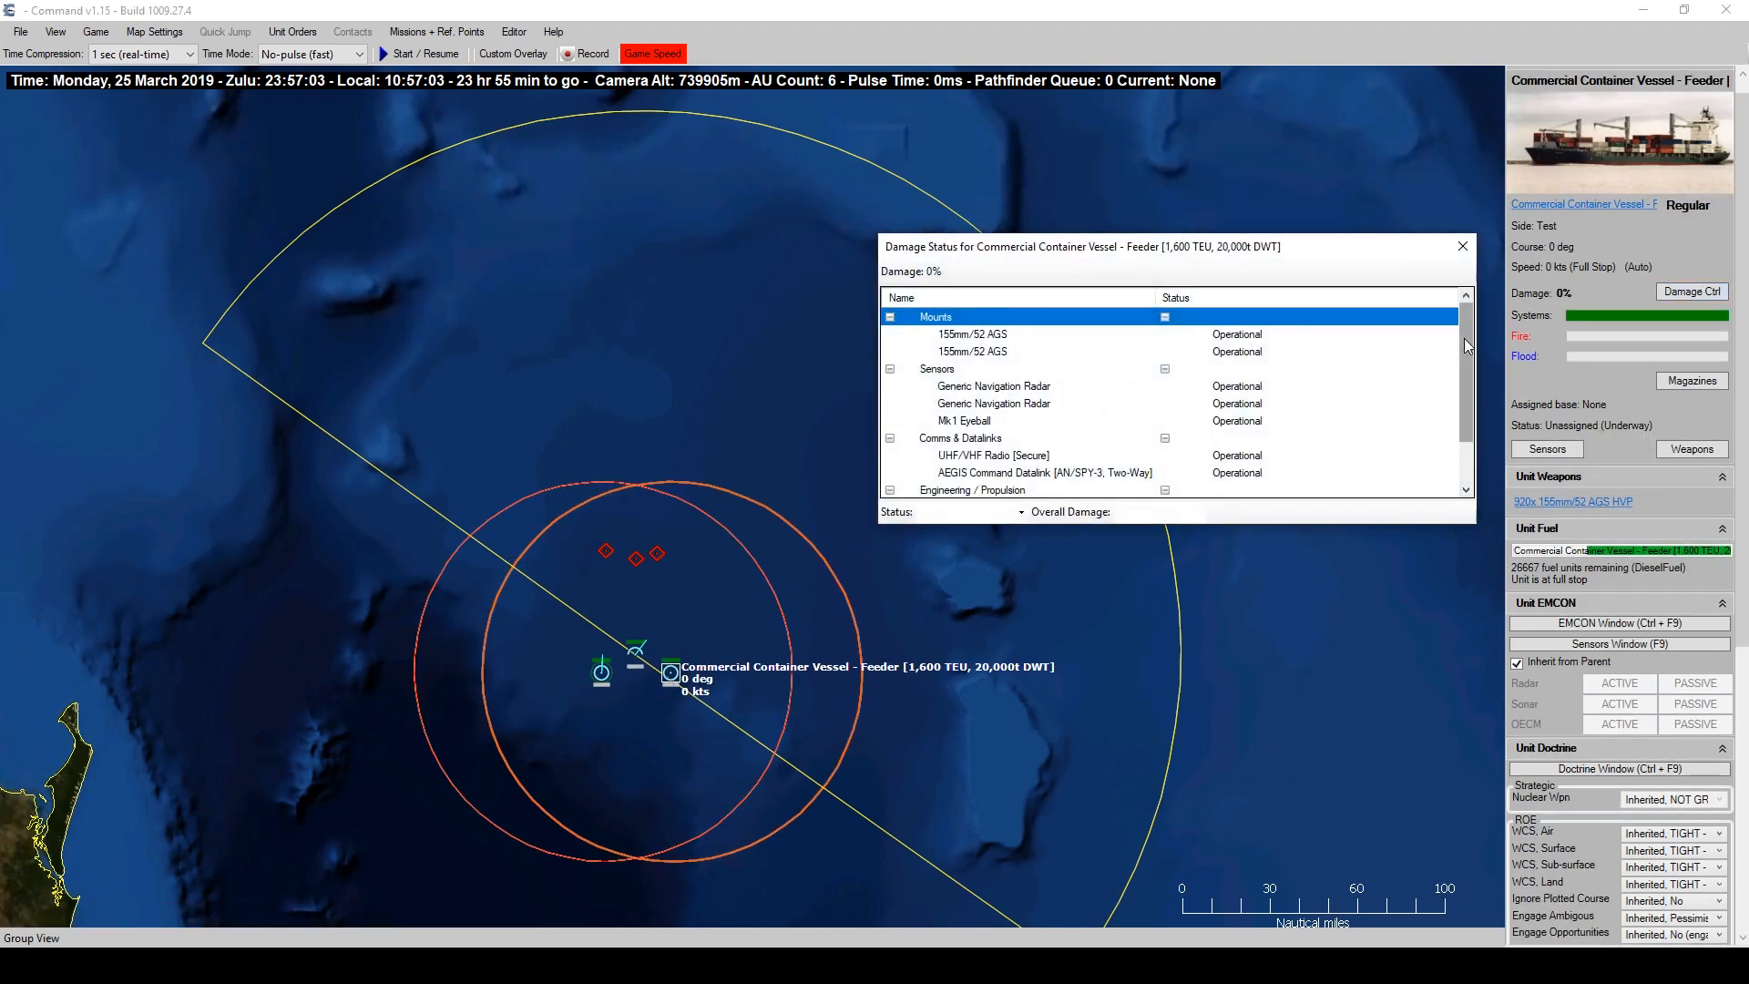
{"action": "mouse_move", "coordinate": [1463, 337]}
{"action": "left_mouse_down"}
{"action": "mouse_move", "coordinate": [1469, 390]}
{"action": "mouse_move", "coordinate": [1473, 349]}
{"action": "left_mouse_up"}
{"action": "left_click", "coordinate": [977, 469]}
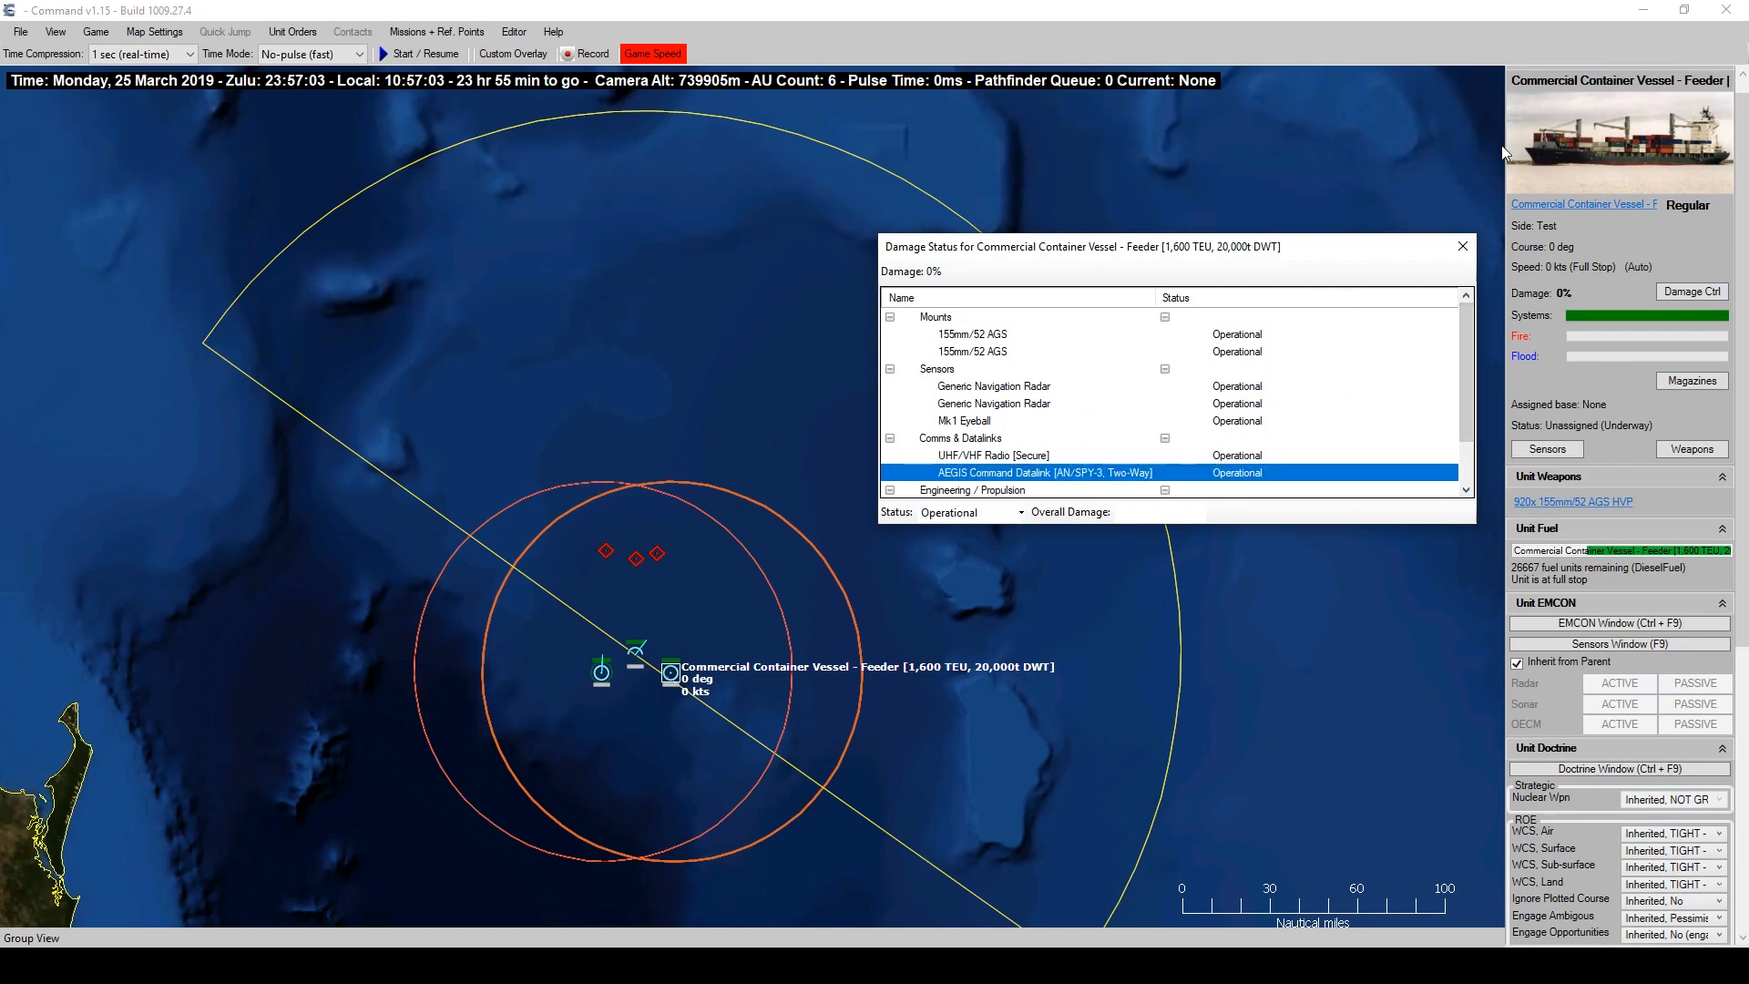
{"action": "left_click", "coordinate": [993, 352]}
{"action": "left_click", "coordinate": [1016, 337]}
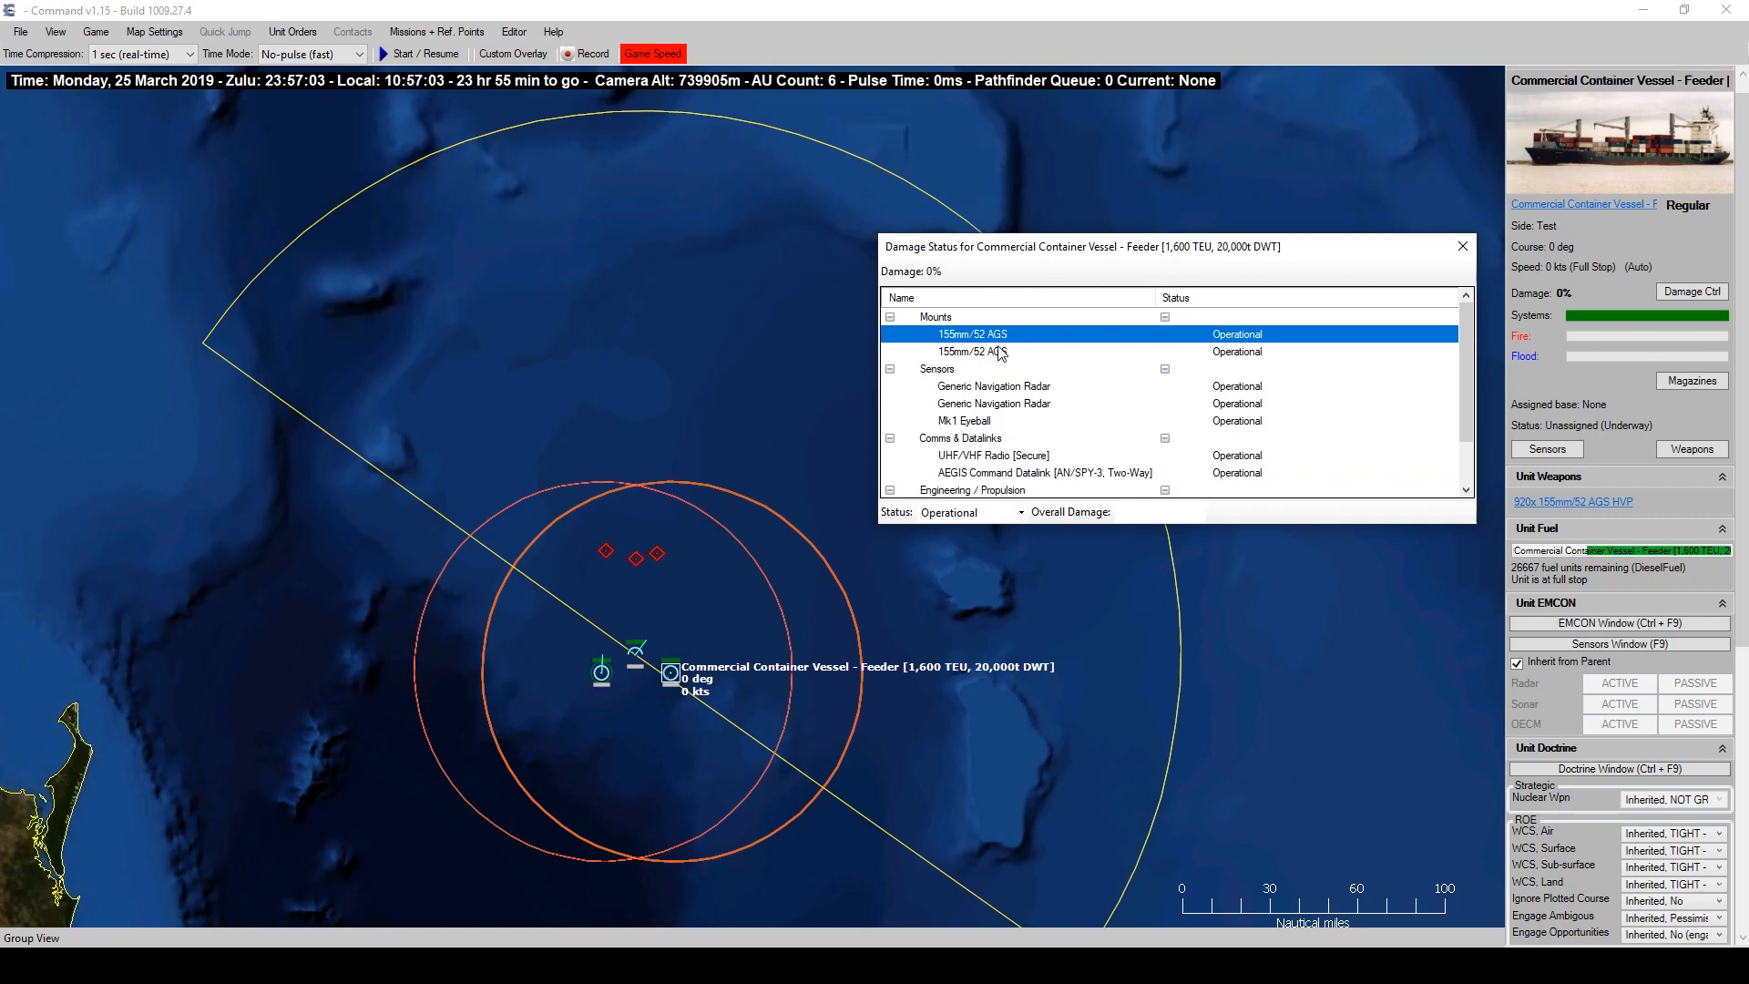
{"action": "left_click", "coordinate": [995, 476]}
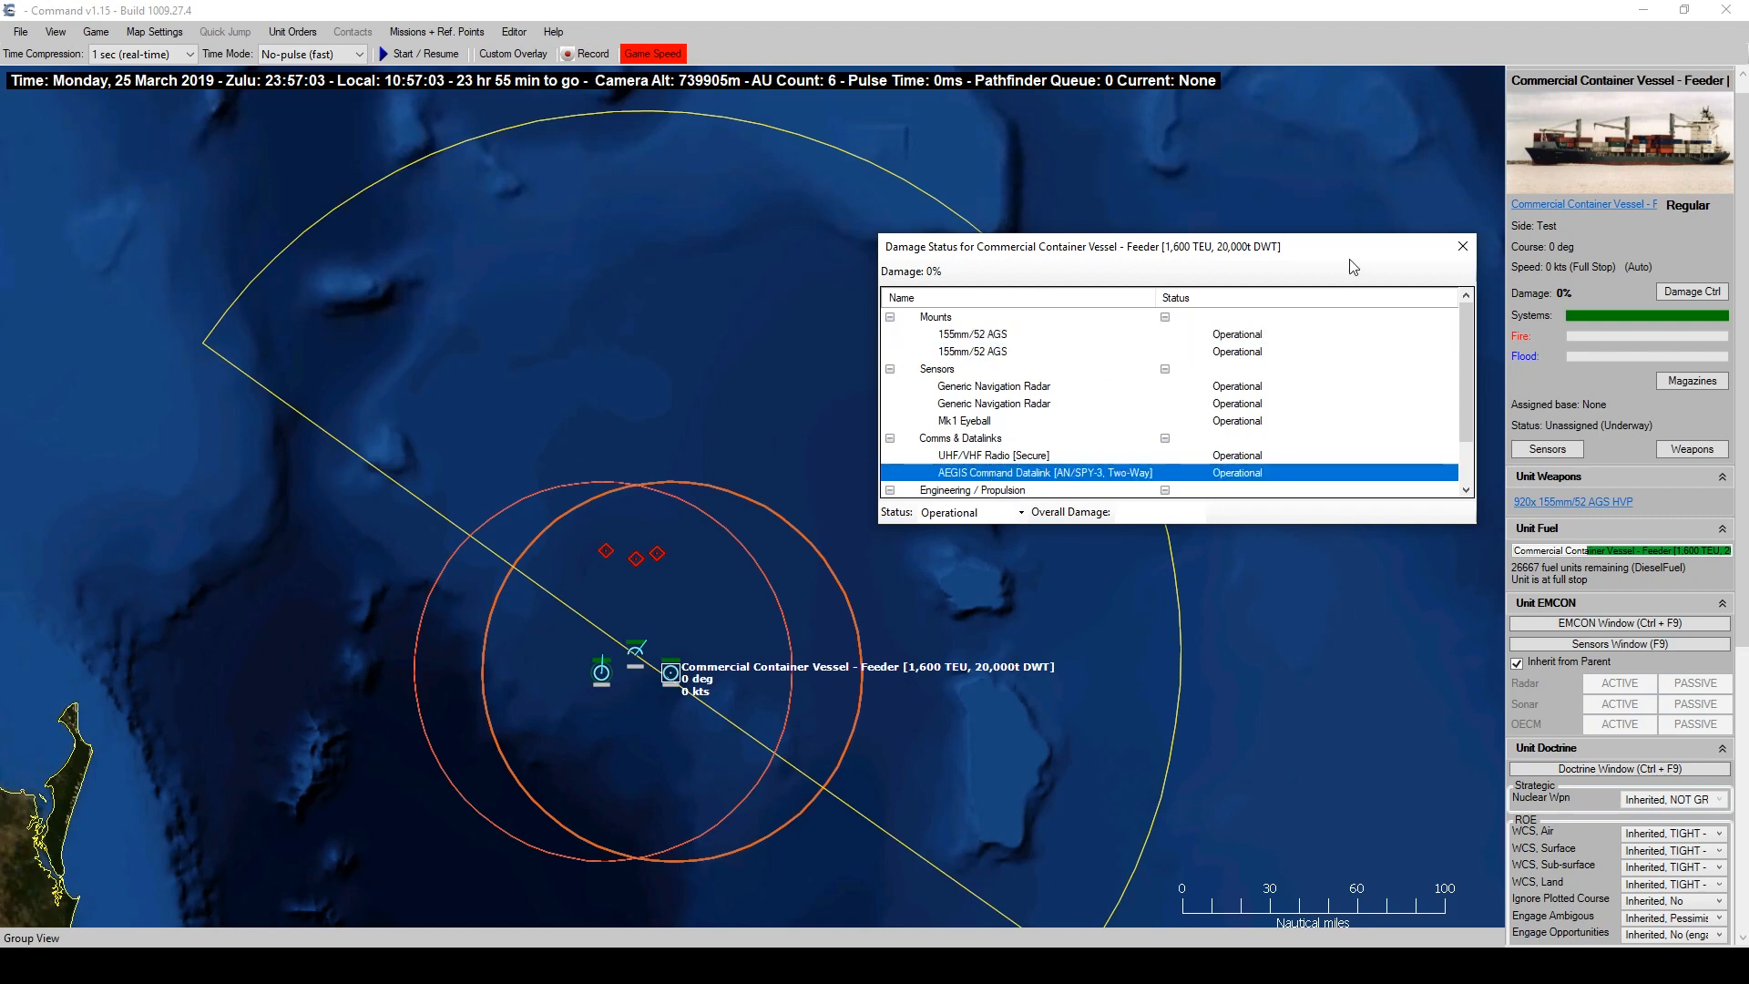
{"action": "left_click", "coordinate": [1462, 256]}
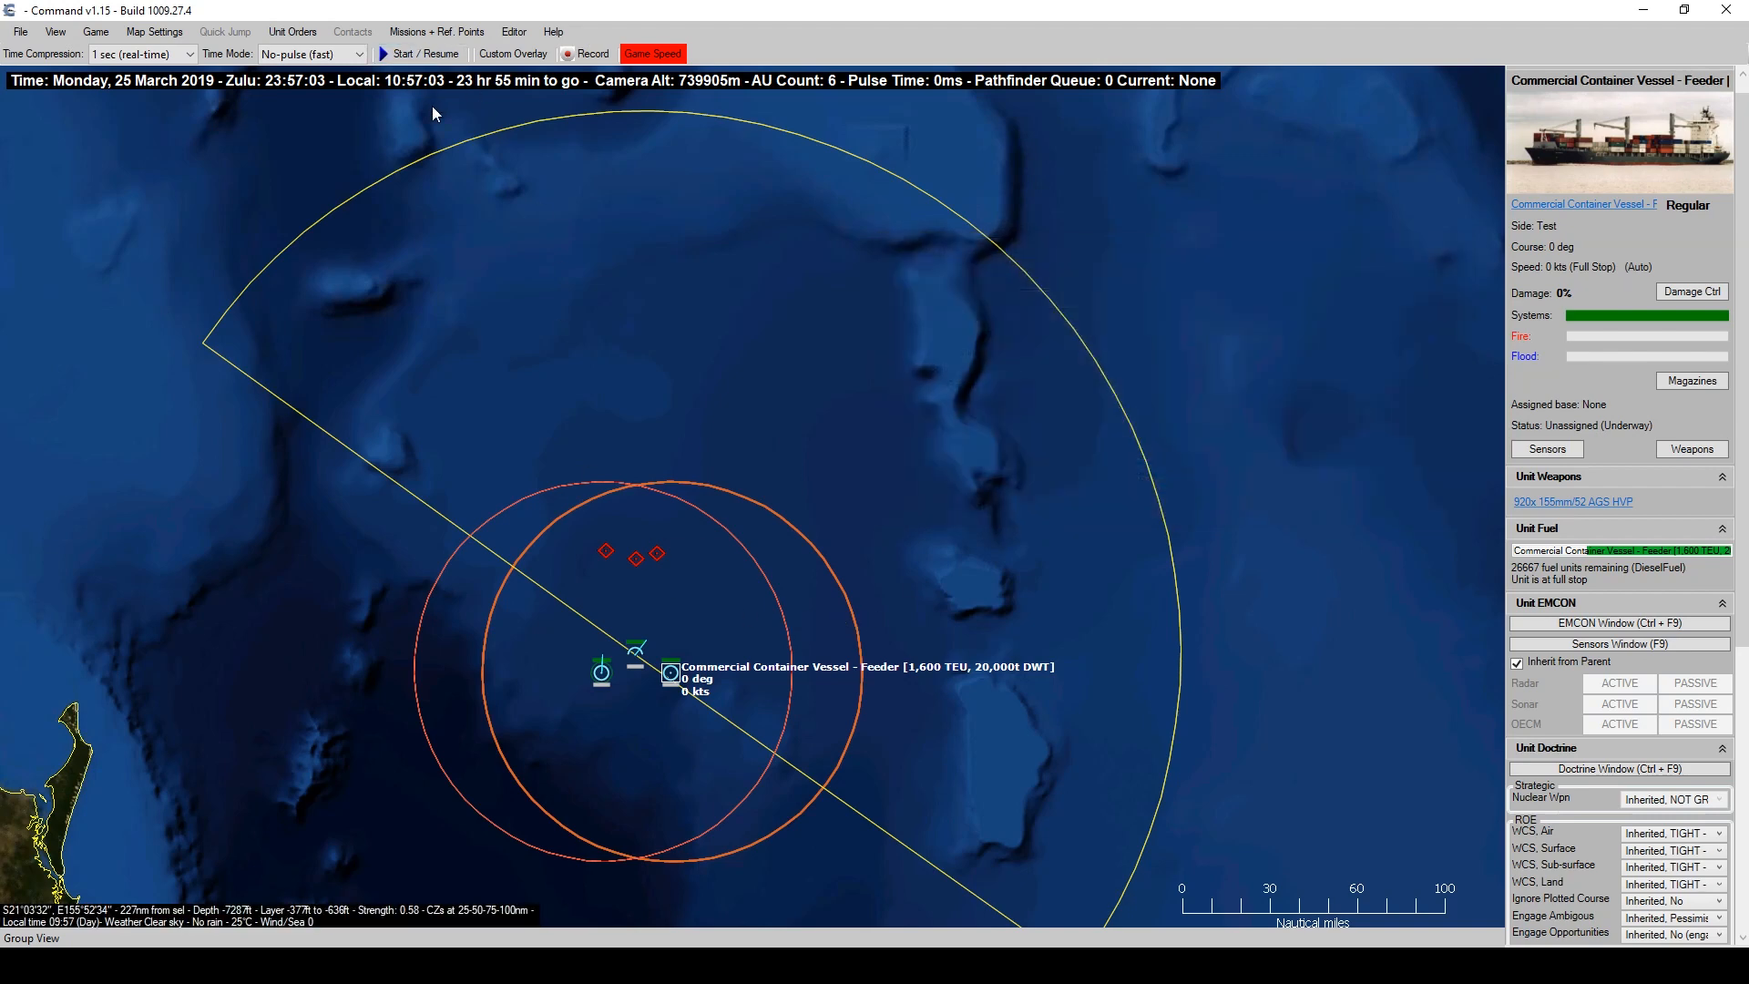
{"action": "key", "text": "shift+F1"}
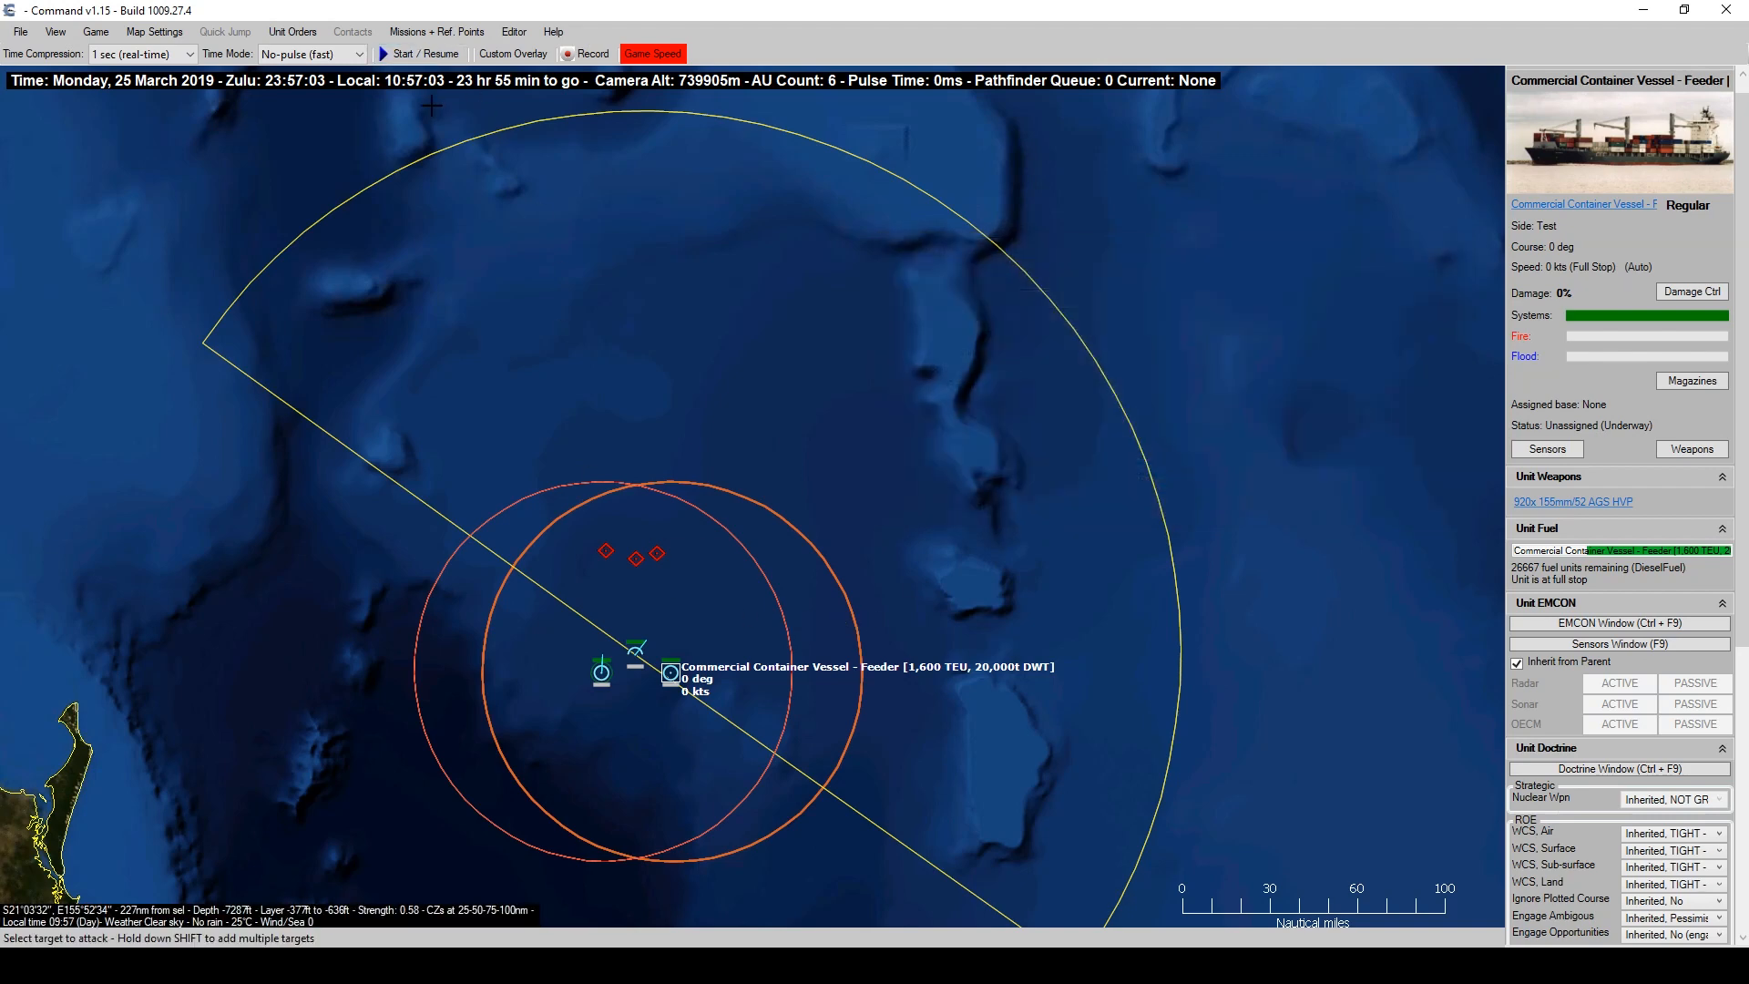
Allocate AGS HVP rounds on SKUNK #3, run the clock faster until they fire, then pause.
{"action": "left_click", "coordinate": [659, 552]}
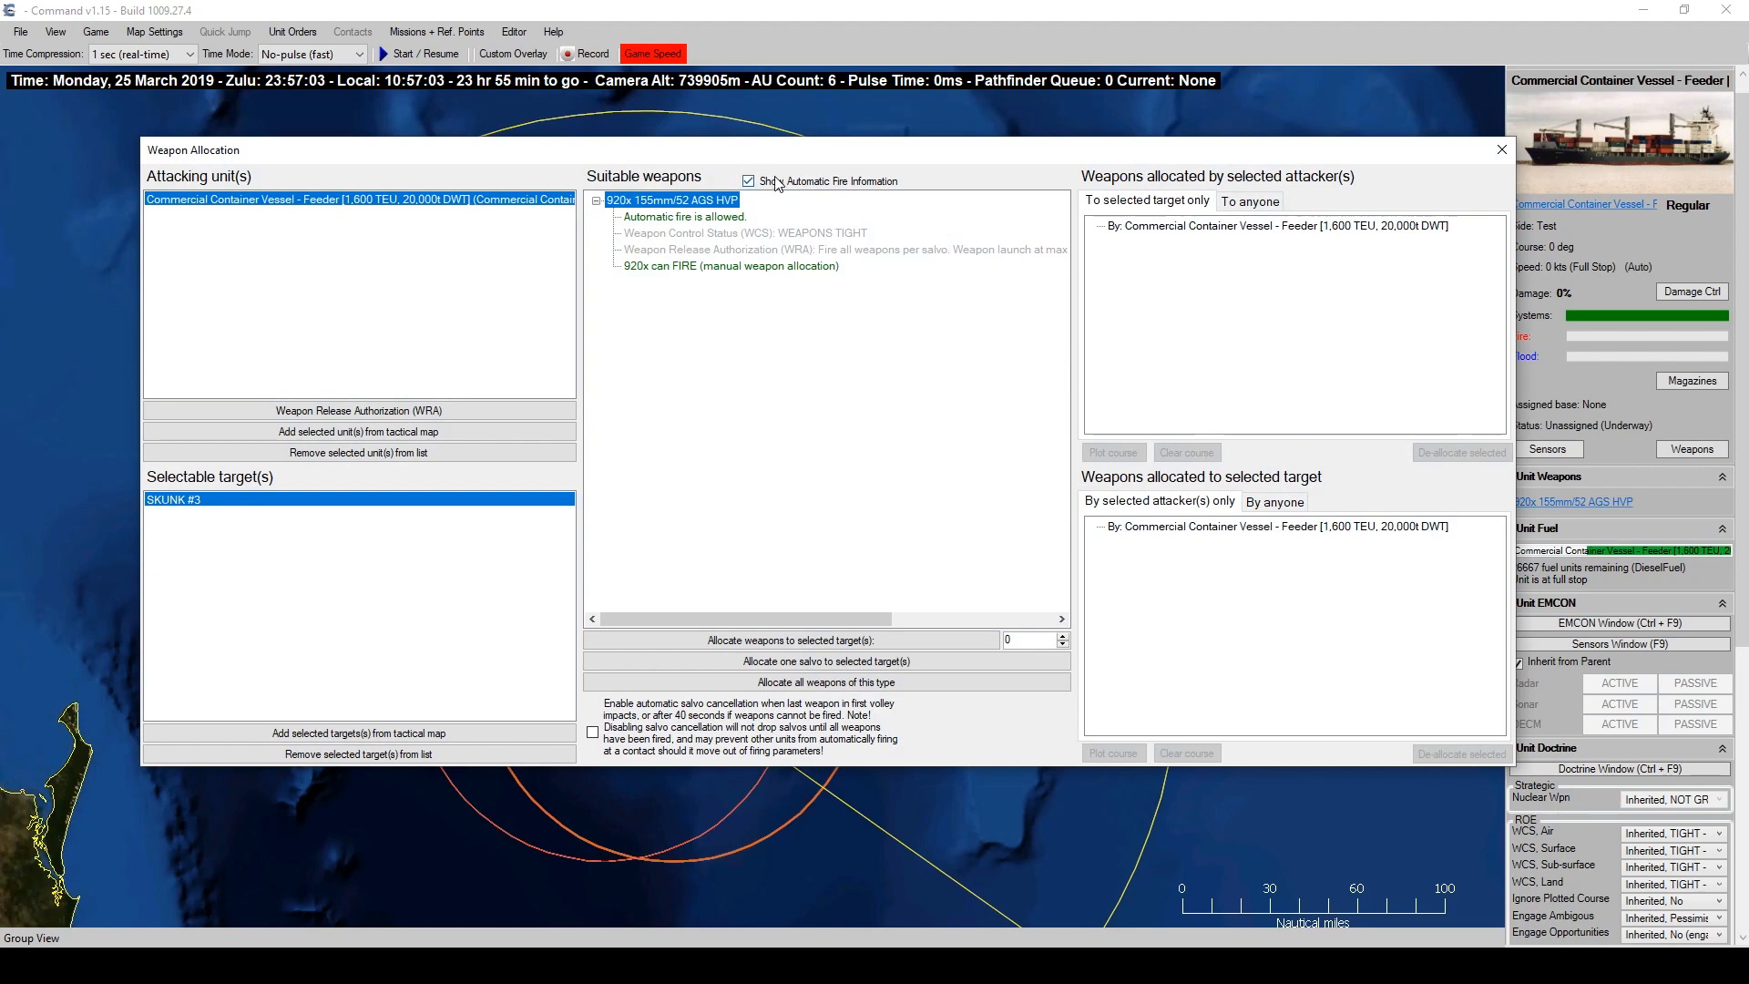
{"action": "double_click", "coordinate": [789, 266]}
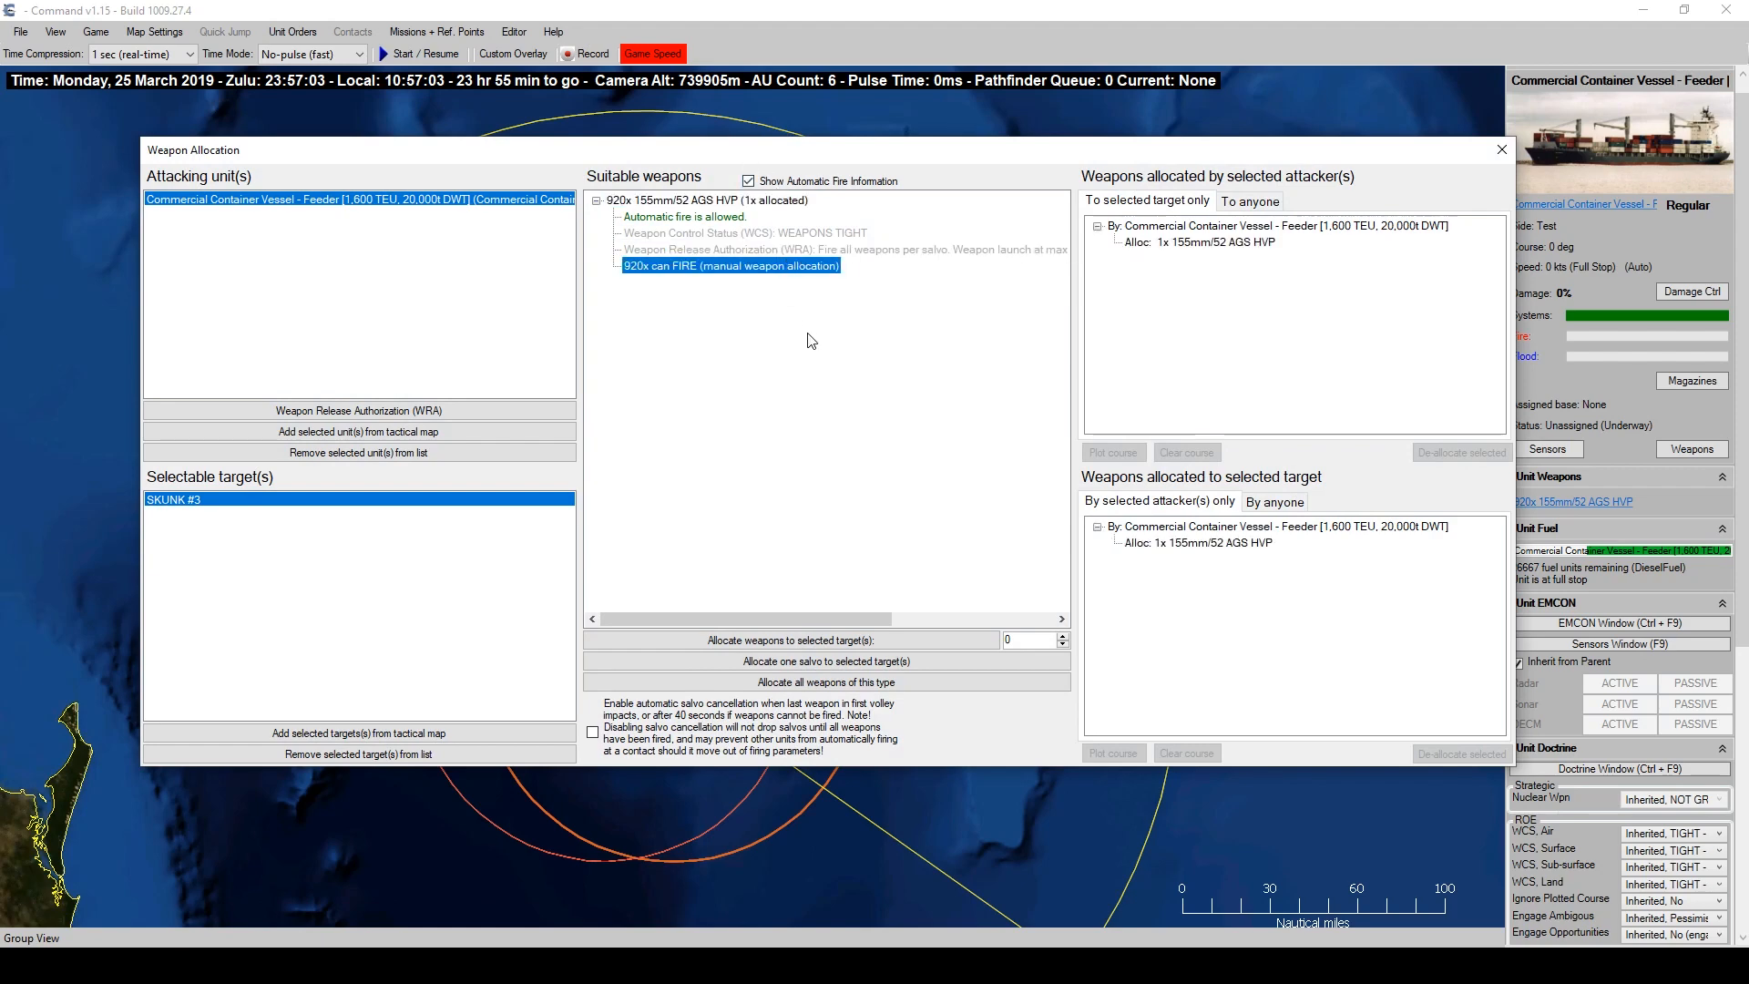
{"action": "left_click", "coordinate": [1502, 150]}
{"action": "left_click", "coordinate": [399, 53]}
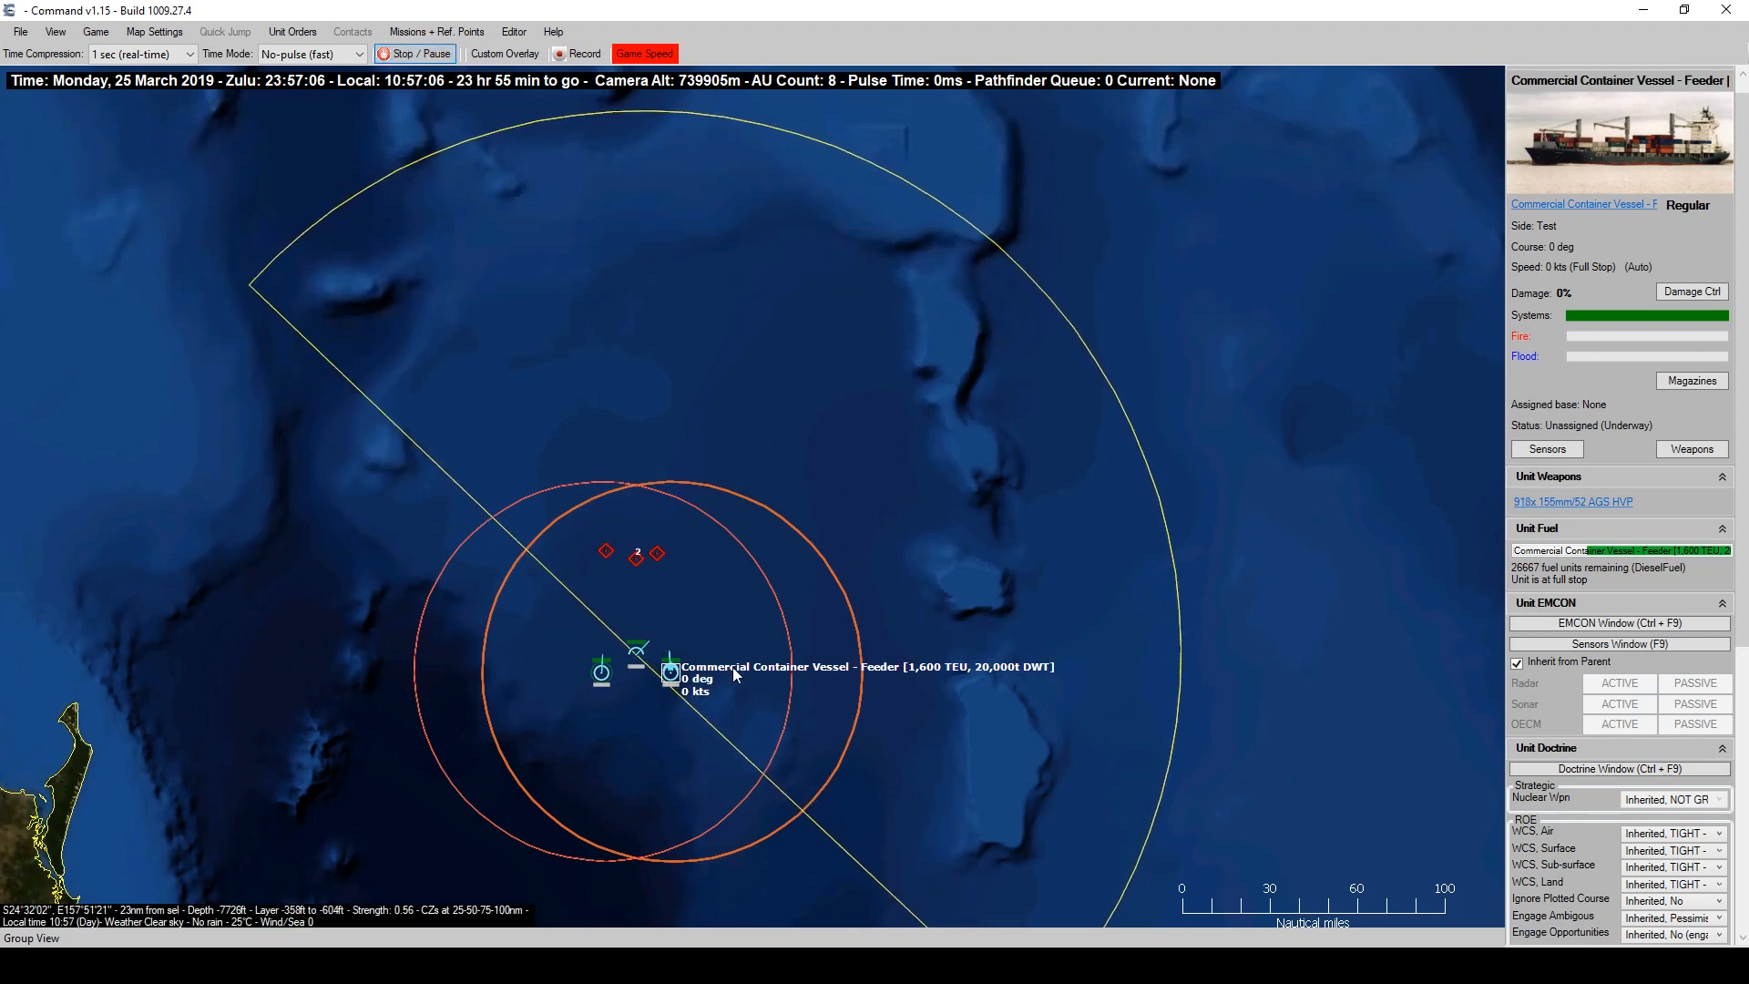
{"action": "key", "text": "plus"}
{"action": "key", "text": "plus"}
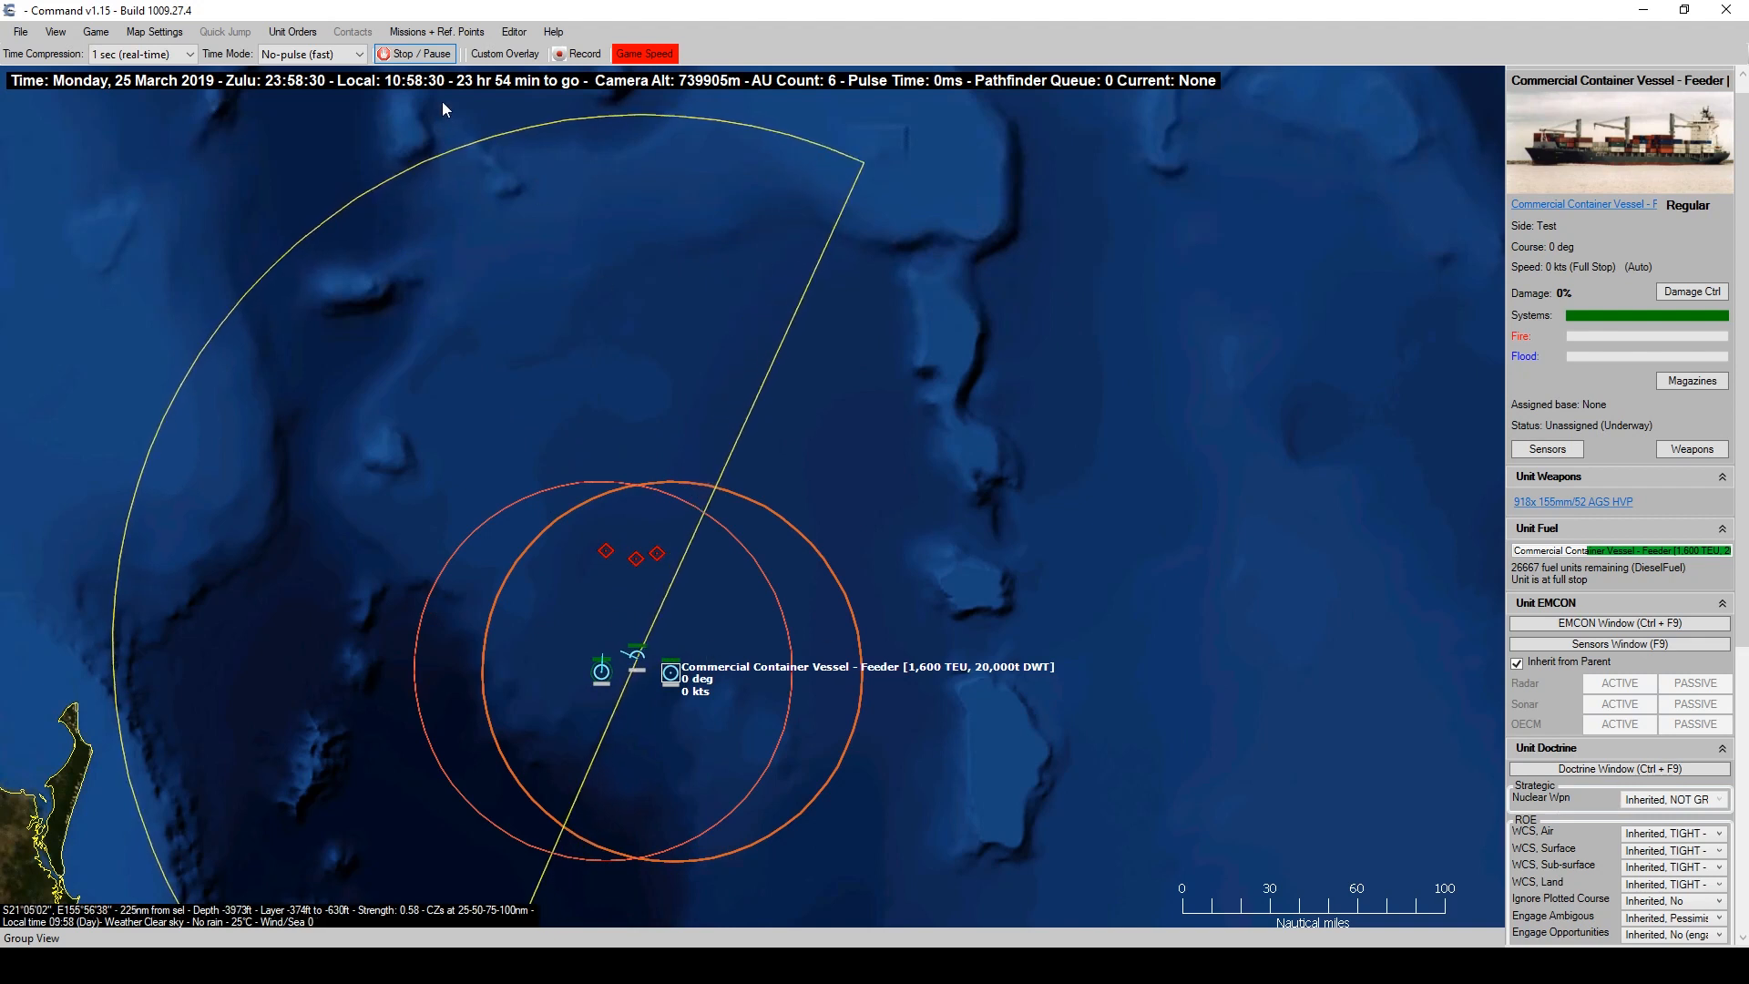
{"action": "left_click", "coordinate": [434, 57]}
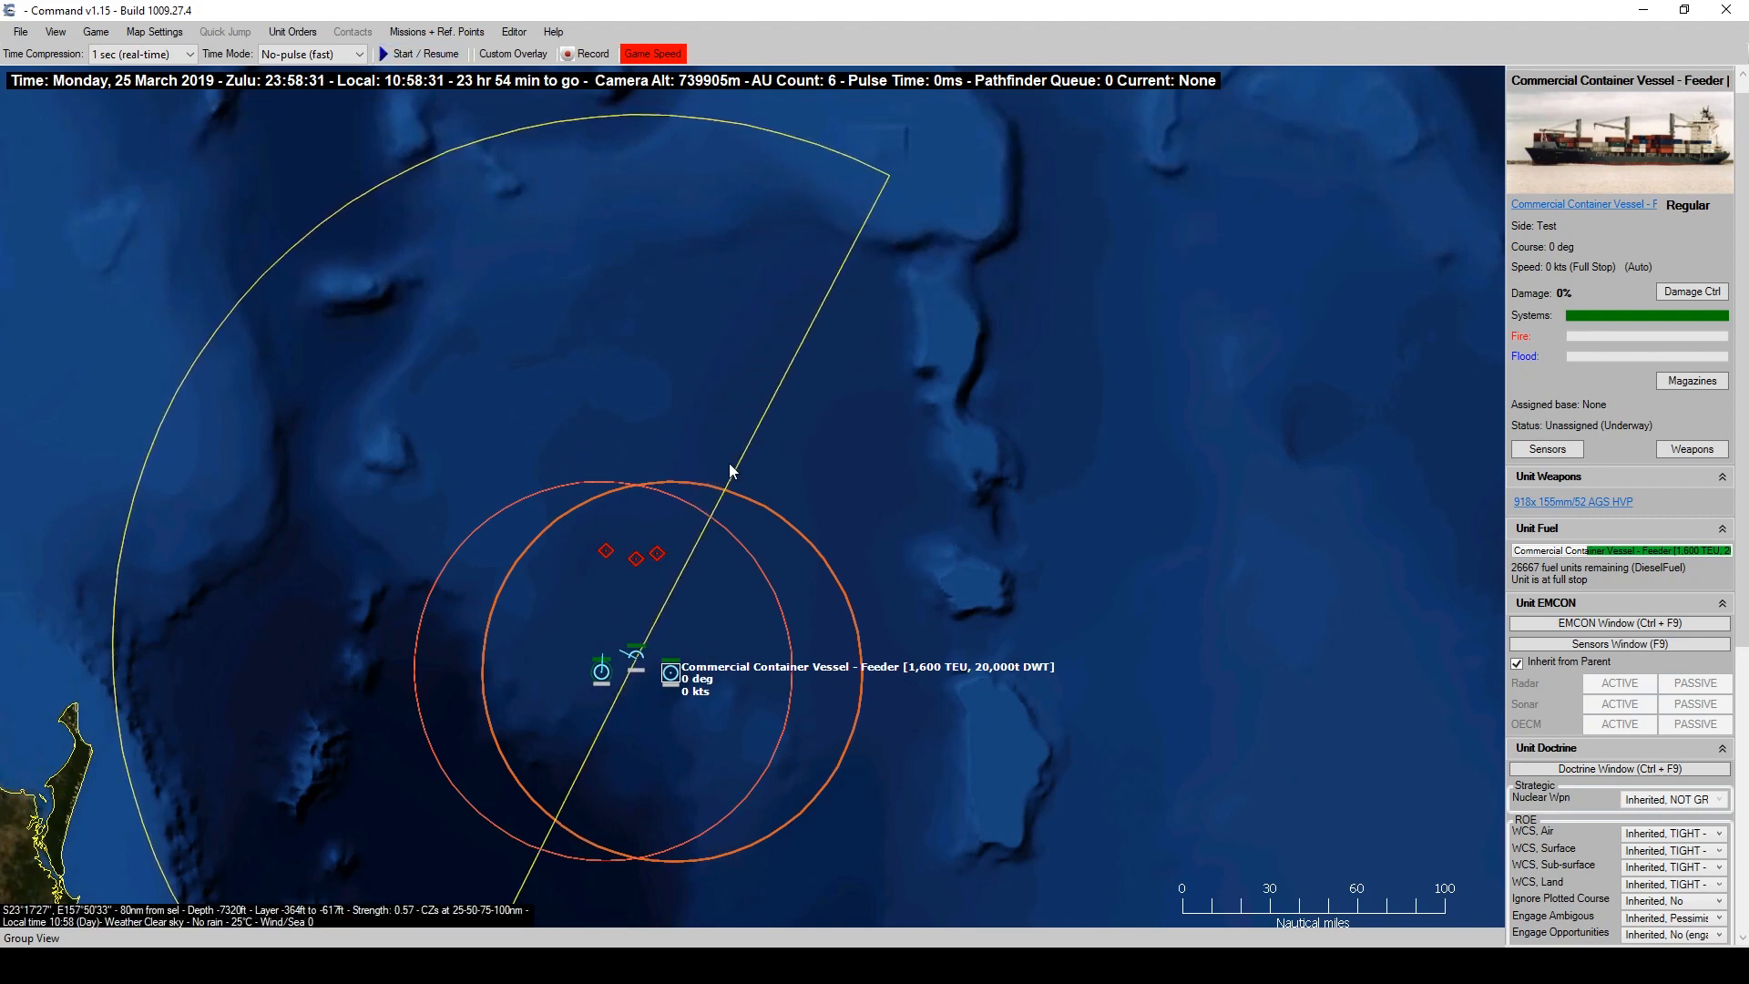